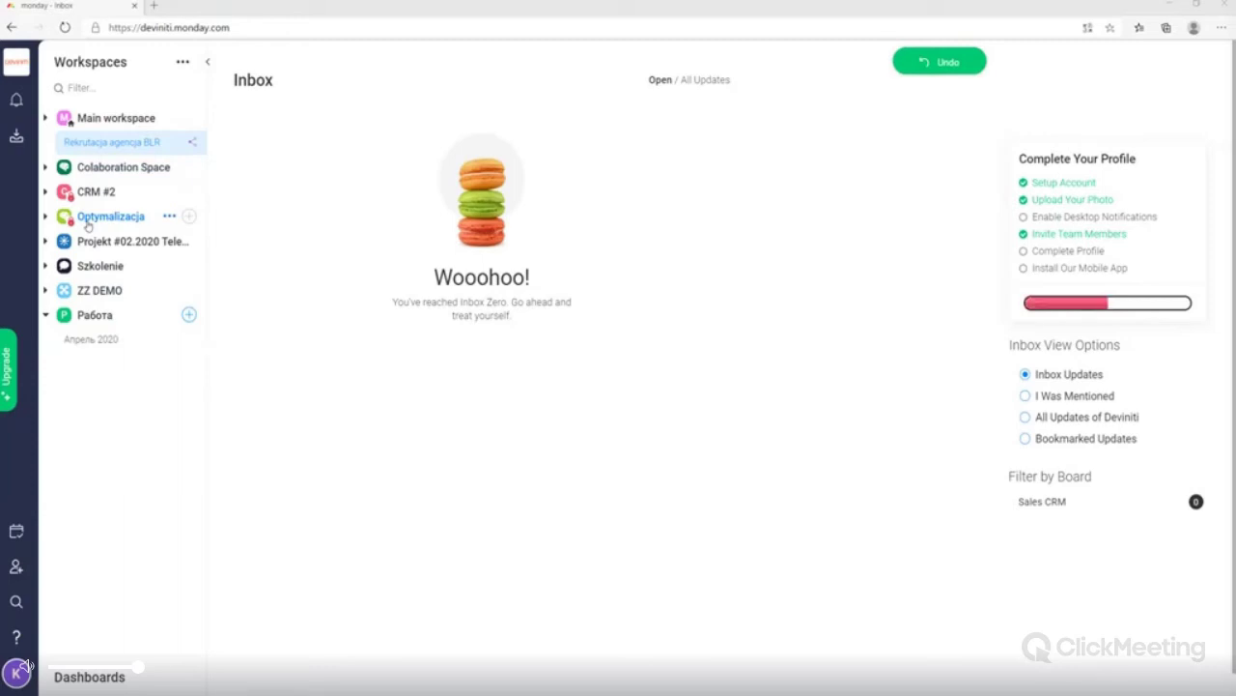
Look through the boards inside the Colaboration Space and Optymalizacja workspaces, collapsing each workspace again
click(47, 166)
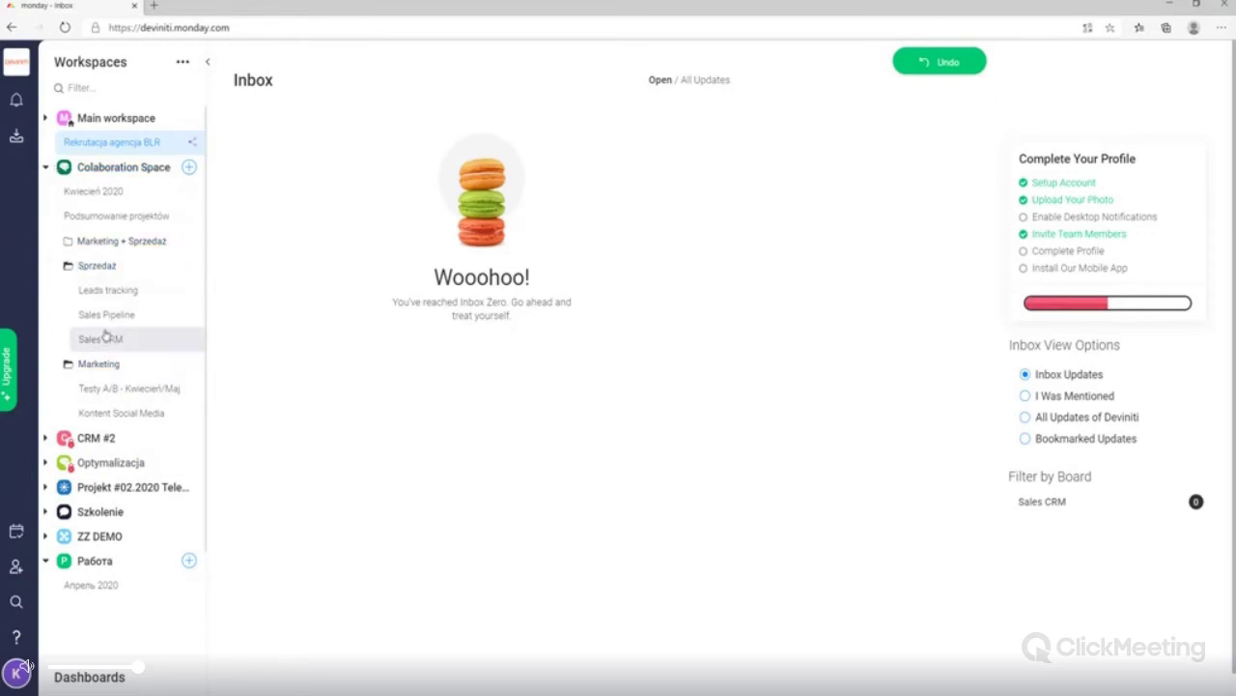
click(48, 168)
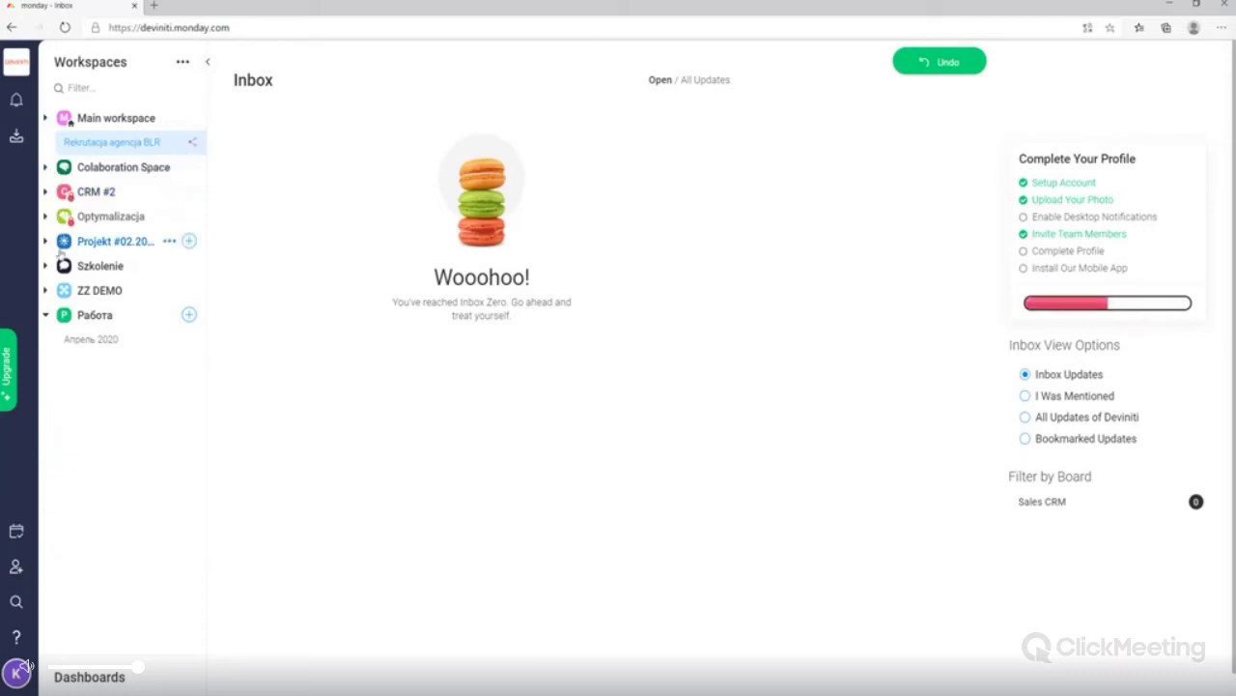
click(45, 216)
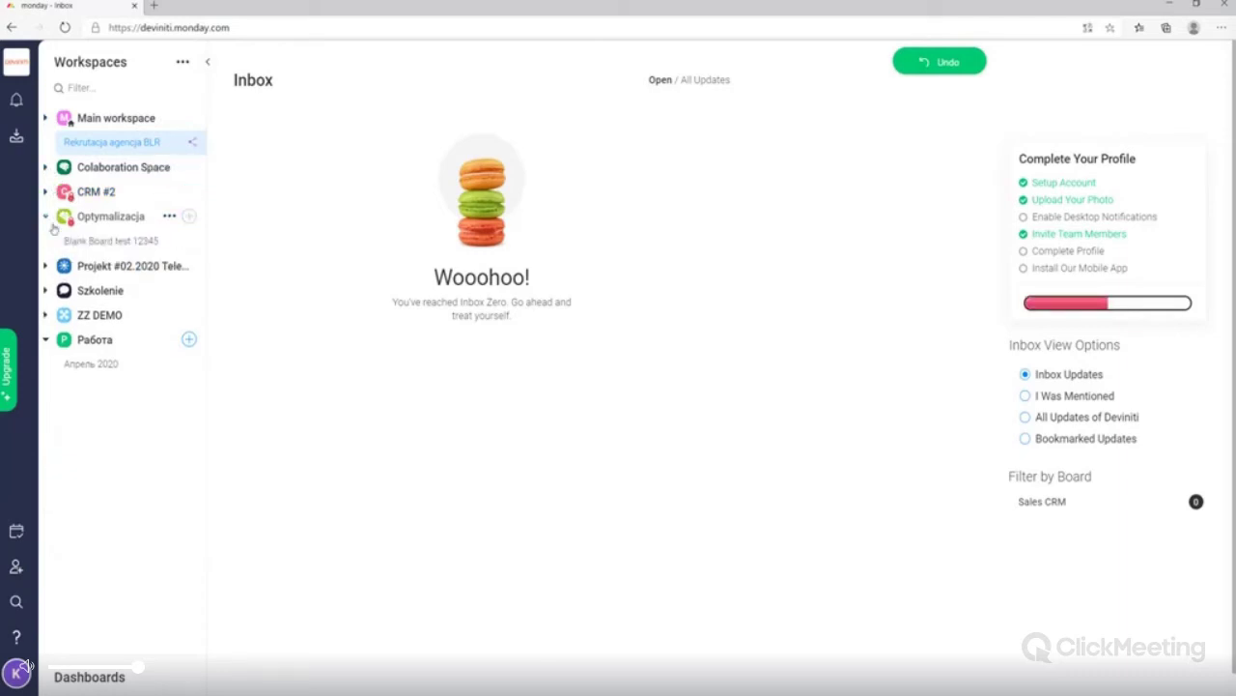
click(46, 217)
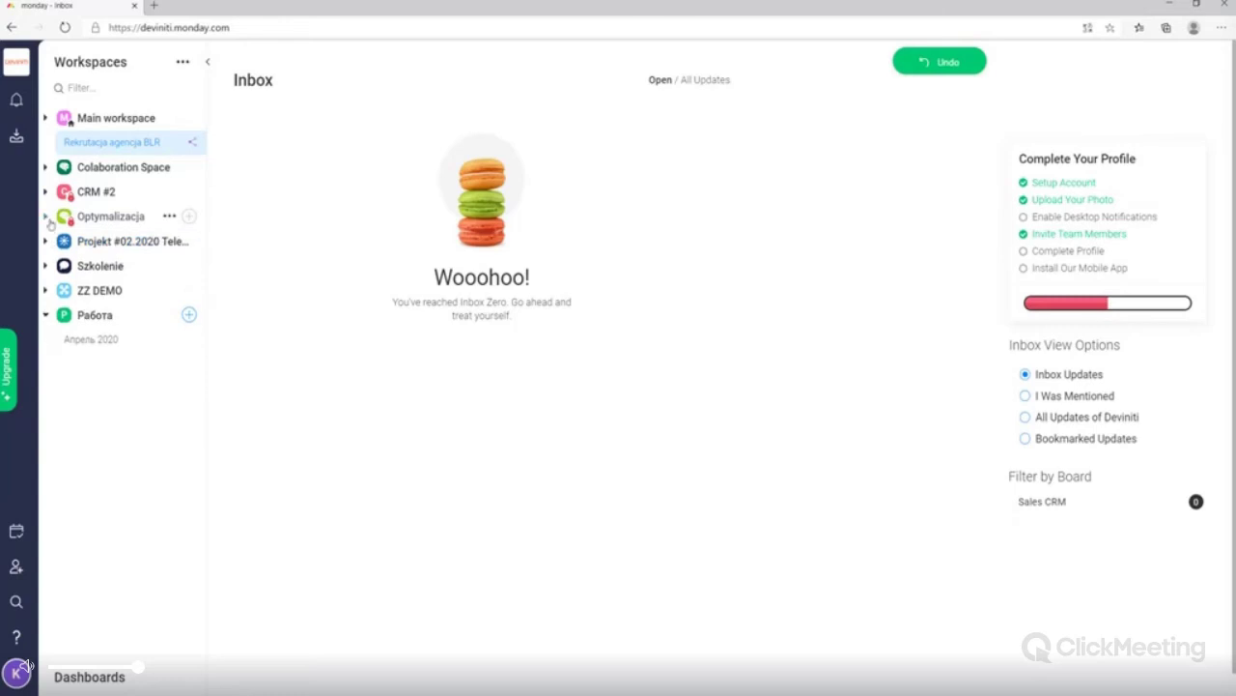
Open the Апрель 2020 board in the Работа workspace and collapse the workspace list
click(97, 341)
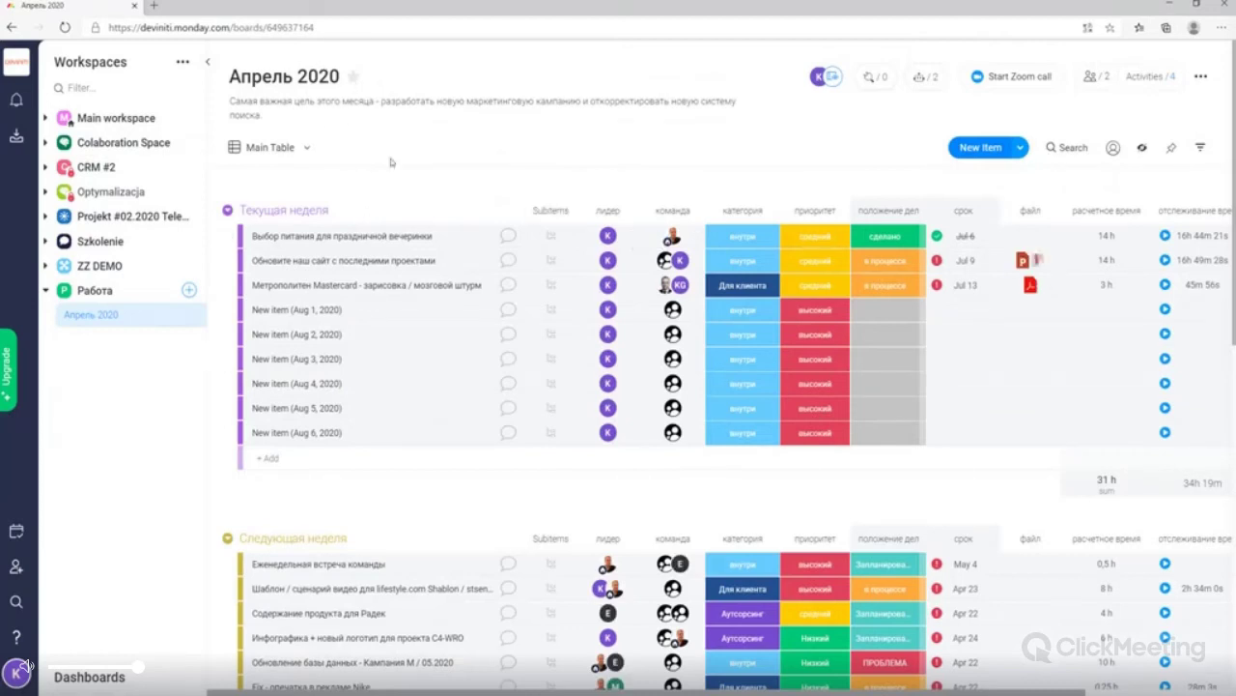
click(209, 63)
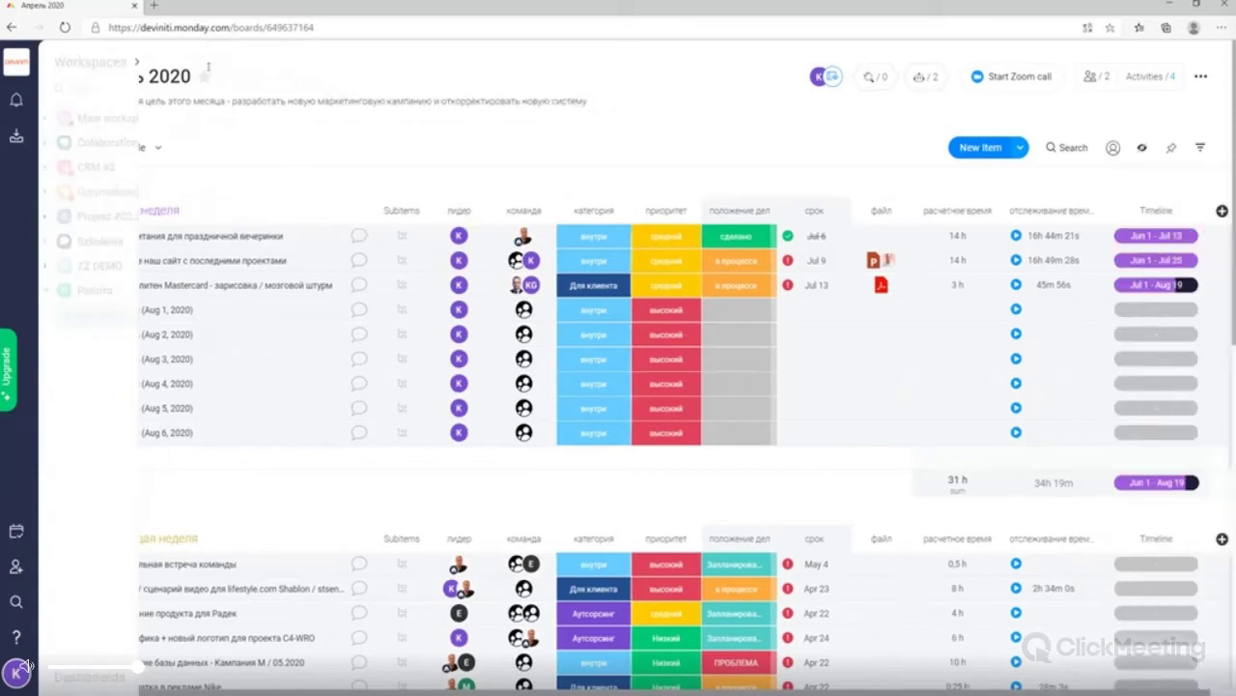
Look through the board's task groups from Текущая неделя to Plans for May nad July and return to Следующая неделя
scroll(524, 378, down, 2)
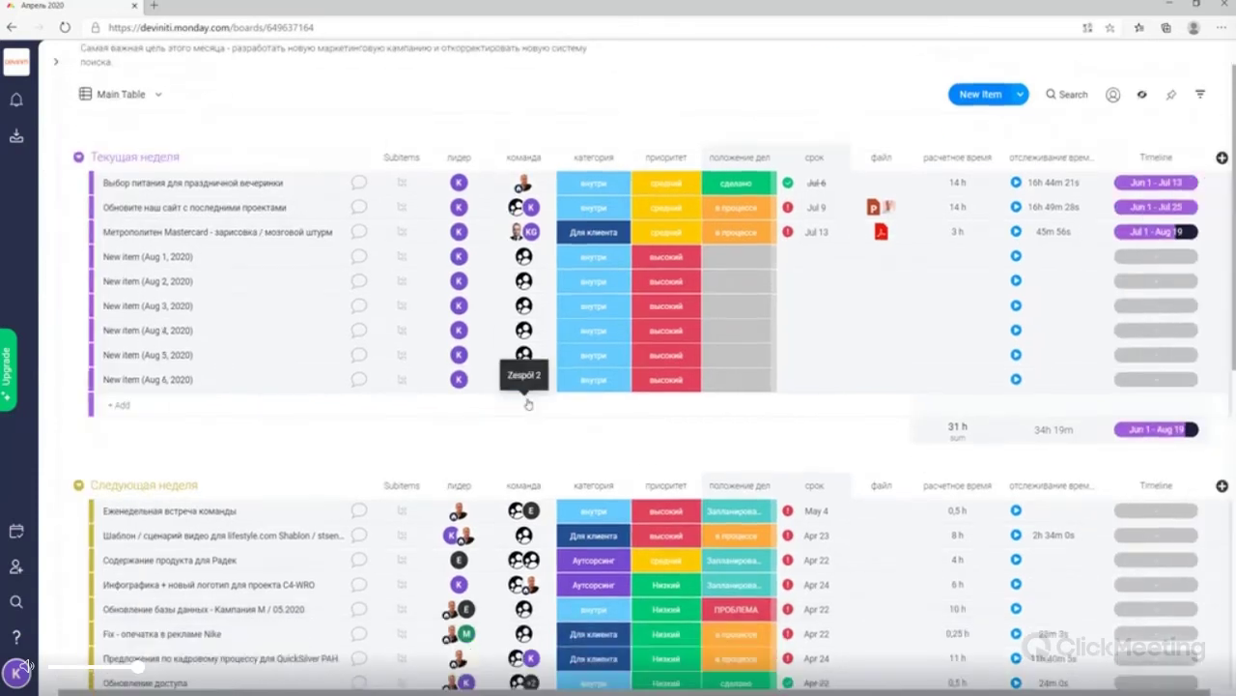
scroll(527, 404, down, 2)
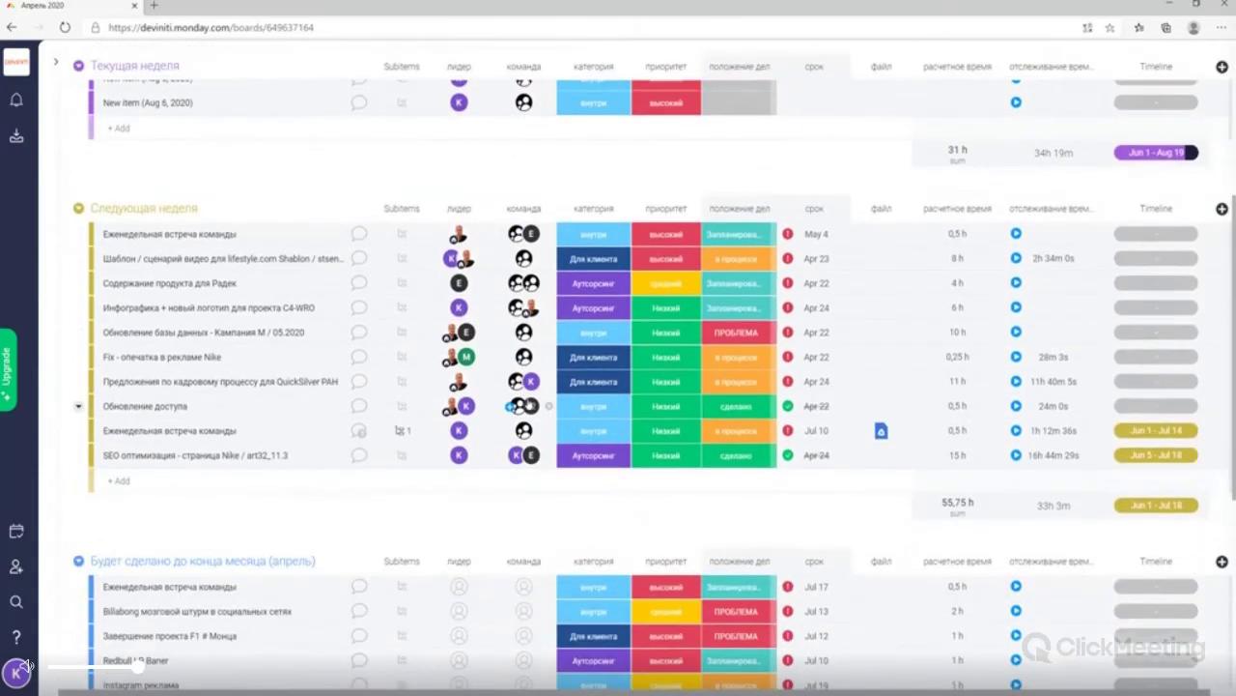
scroll(528, 404, down, 1)
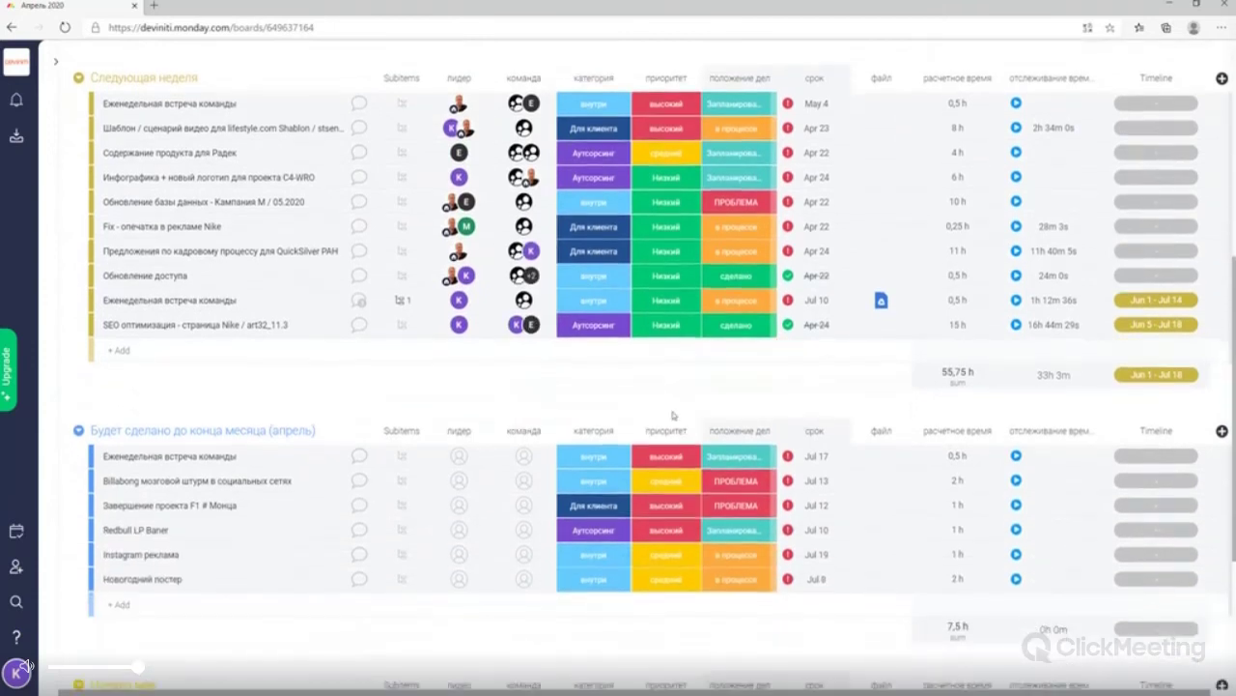
scroll(674, 414, down, 2)
scroll(673, 413, up, 6)
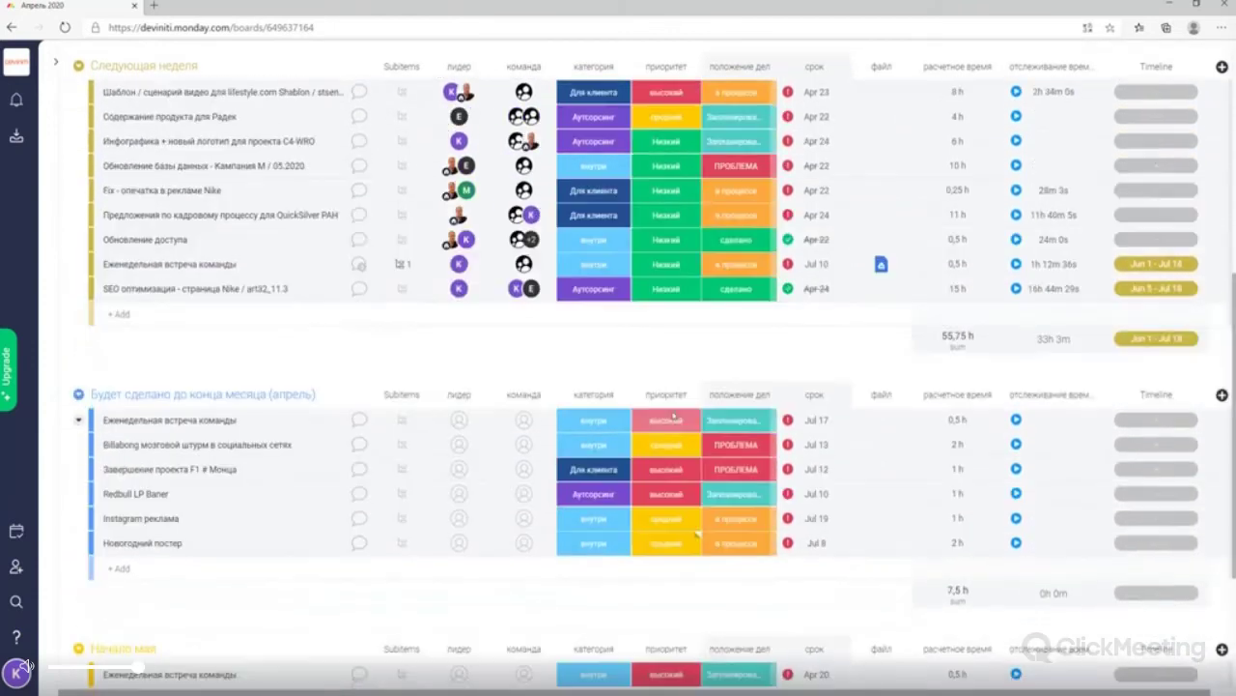
scroll(674, 416, up, 1)
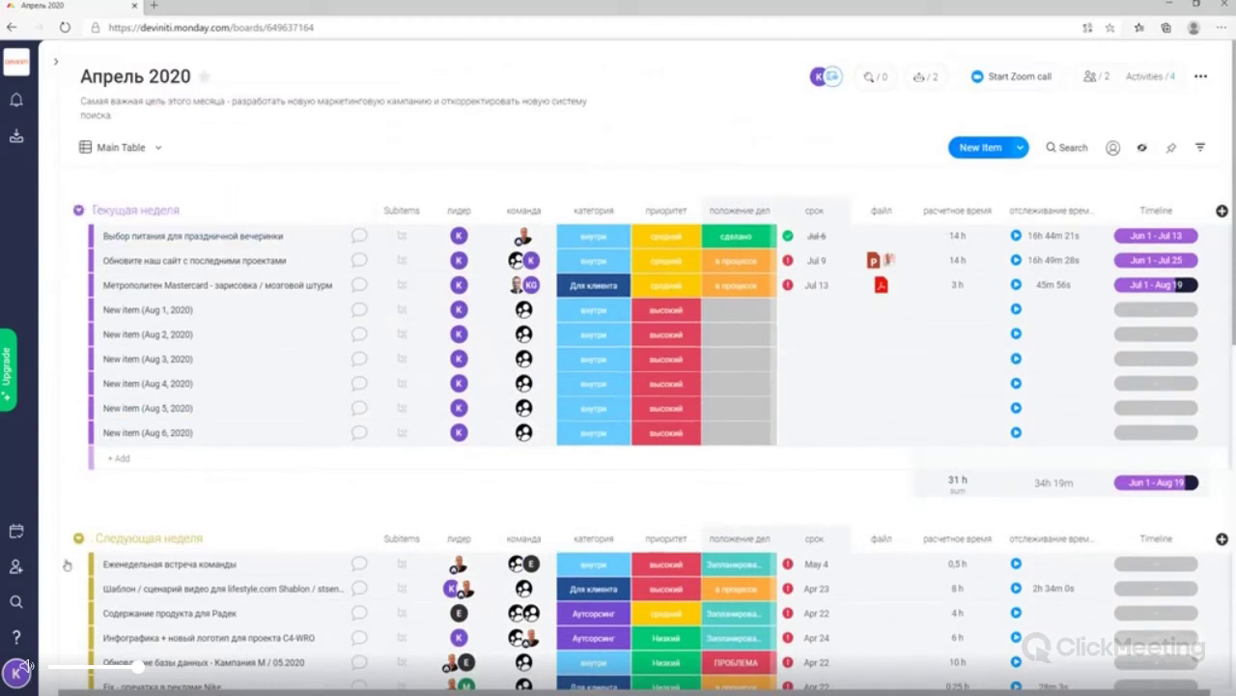
scroll(254, 524, down, 5)
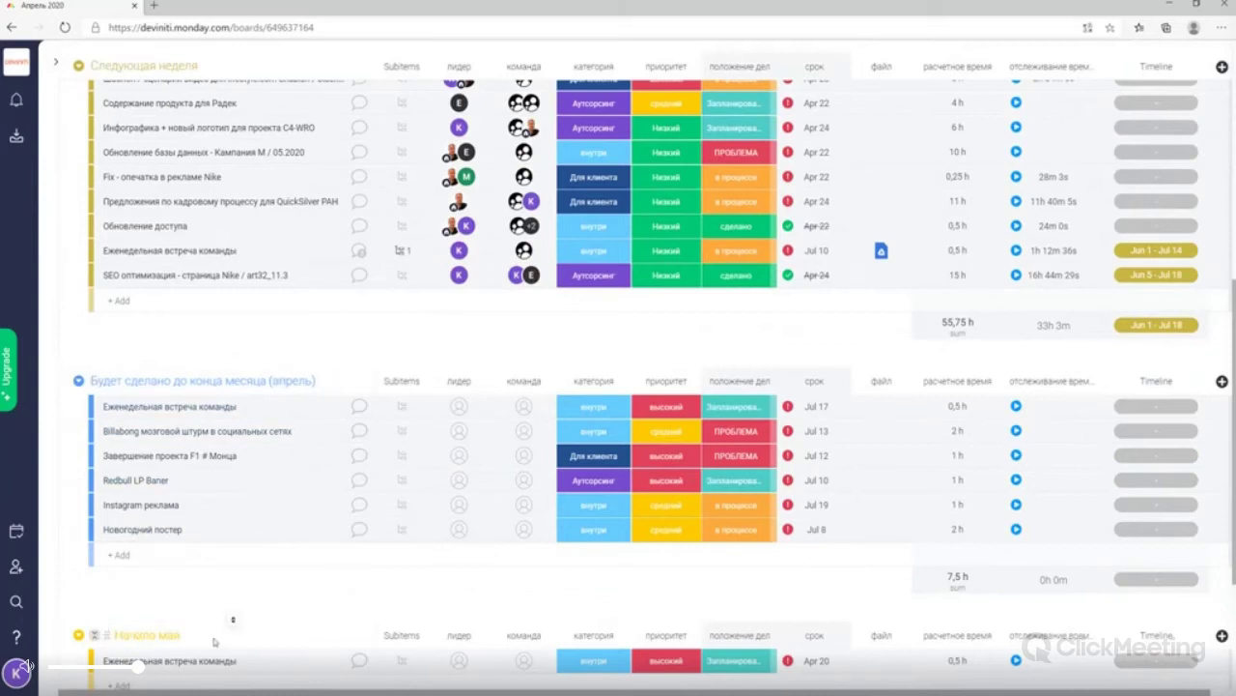
scroll(263, 503, down, 3)
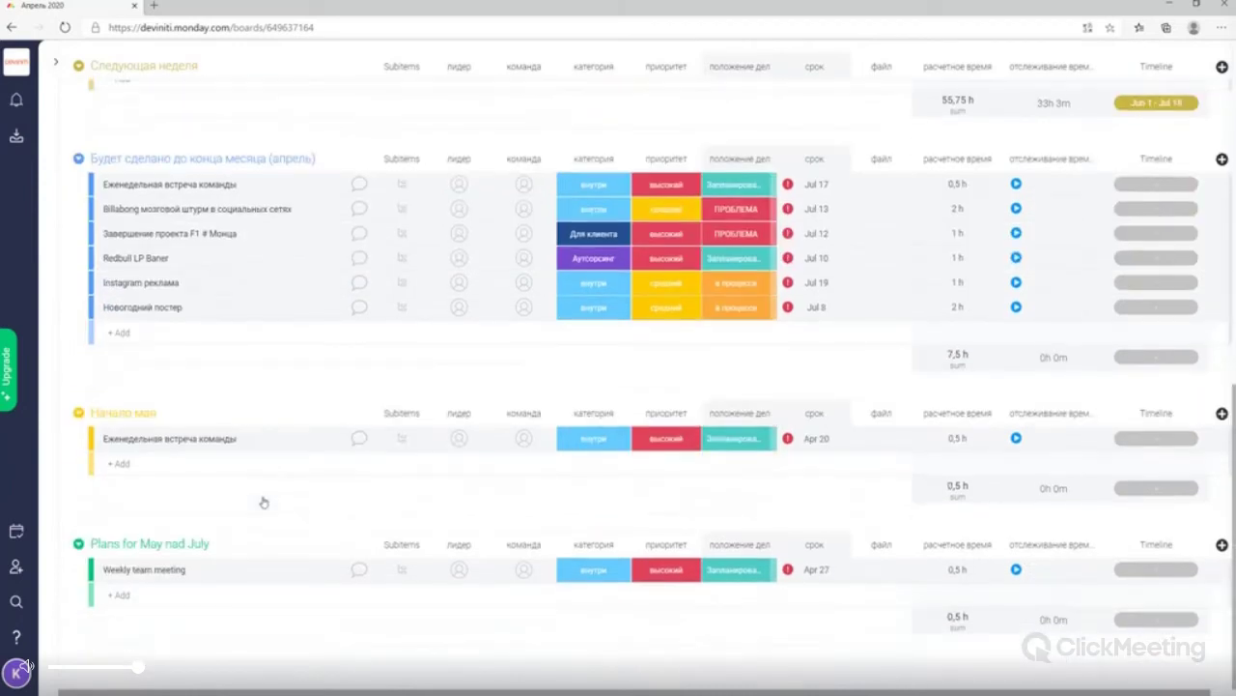
scroll(262, 503, up, 7)
scroll(263, 503, up, 3)
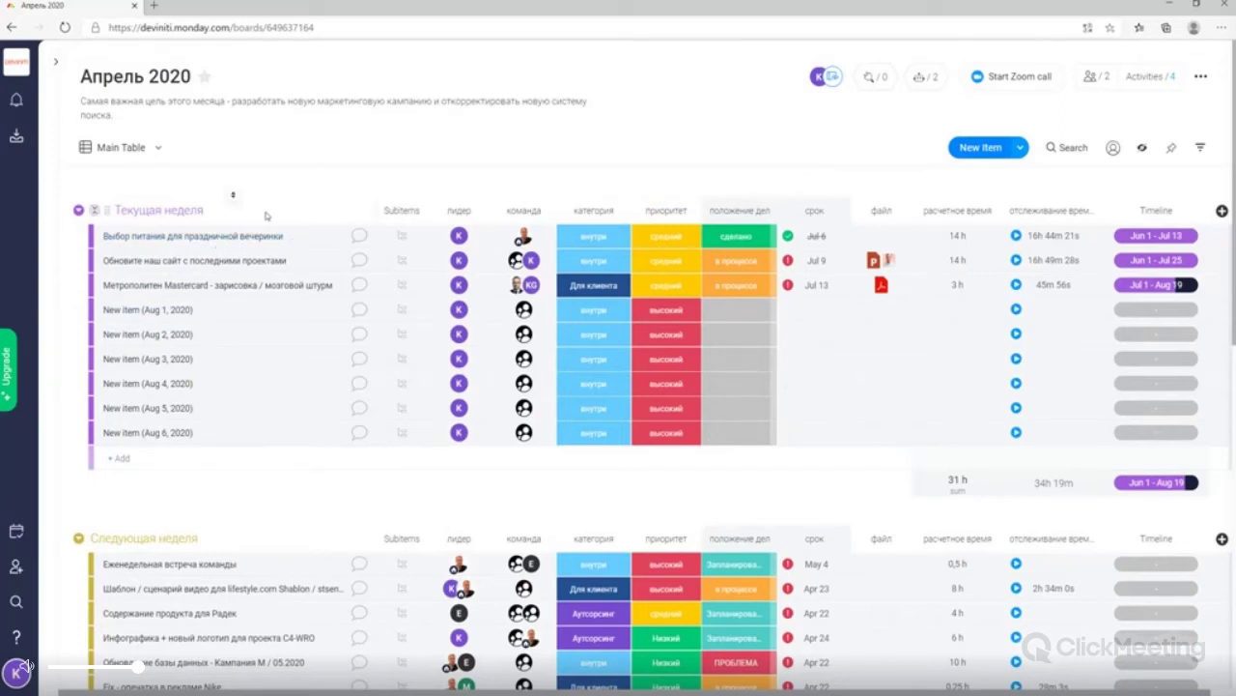
scroll(195, 387, down, 3)
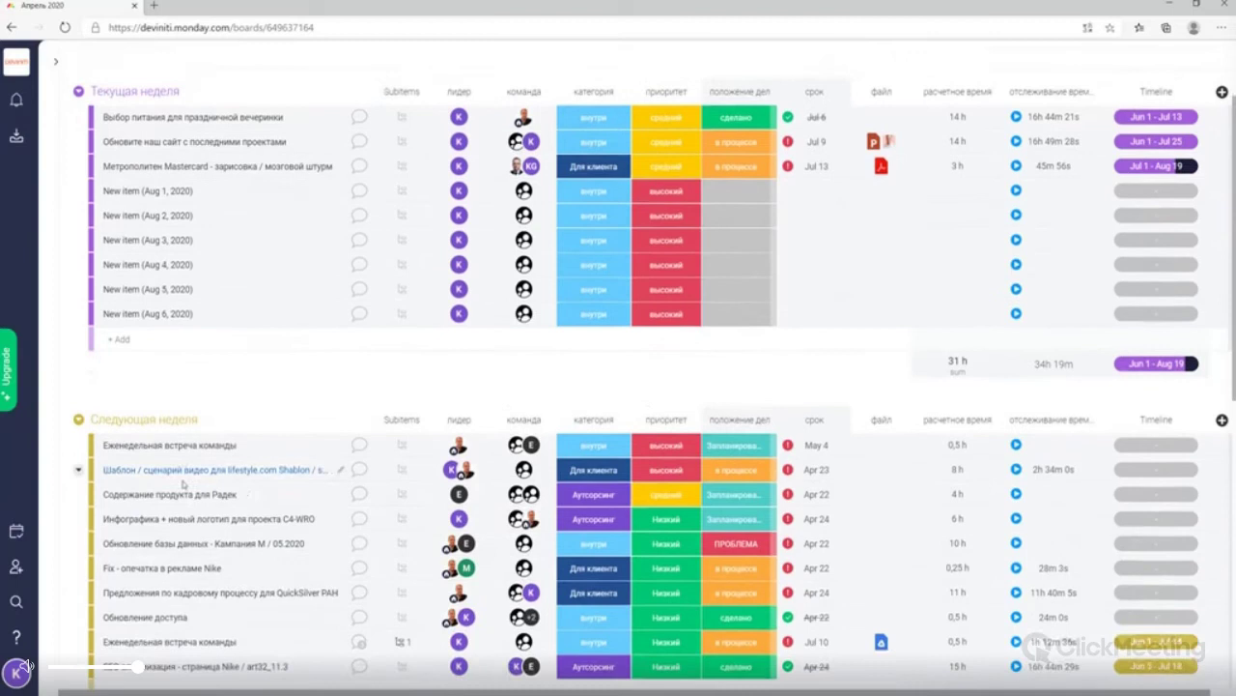
scroll(183, 486, down, 1)
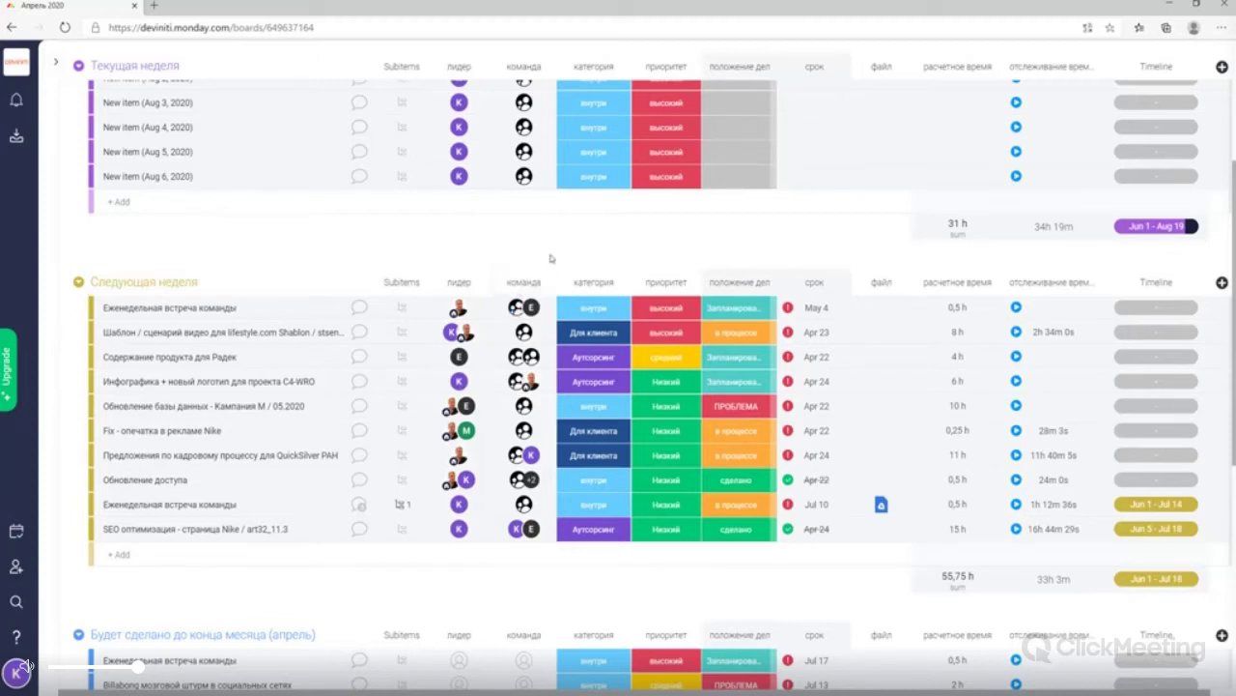
Examine the available category, priority and status labels for the first Еженедельная встреча команды task in the Следующая неделя group
click(599, 310)
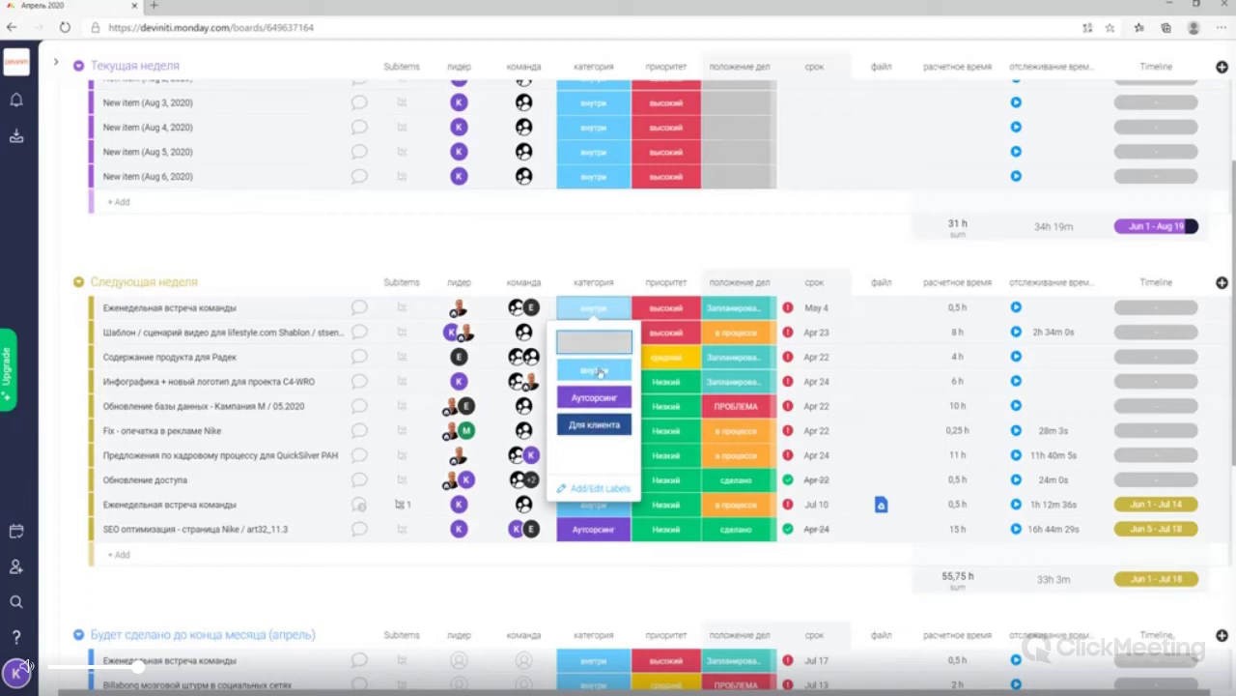
click(606, 256)
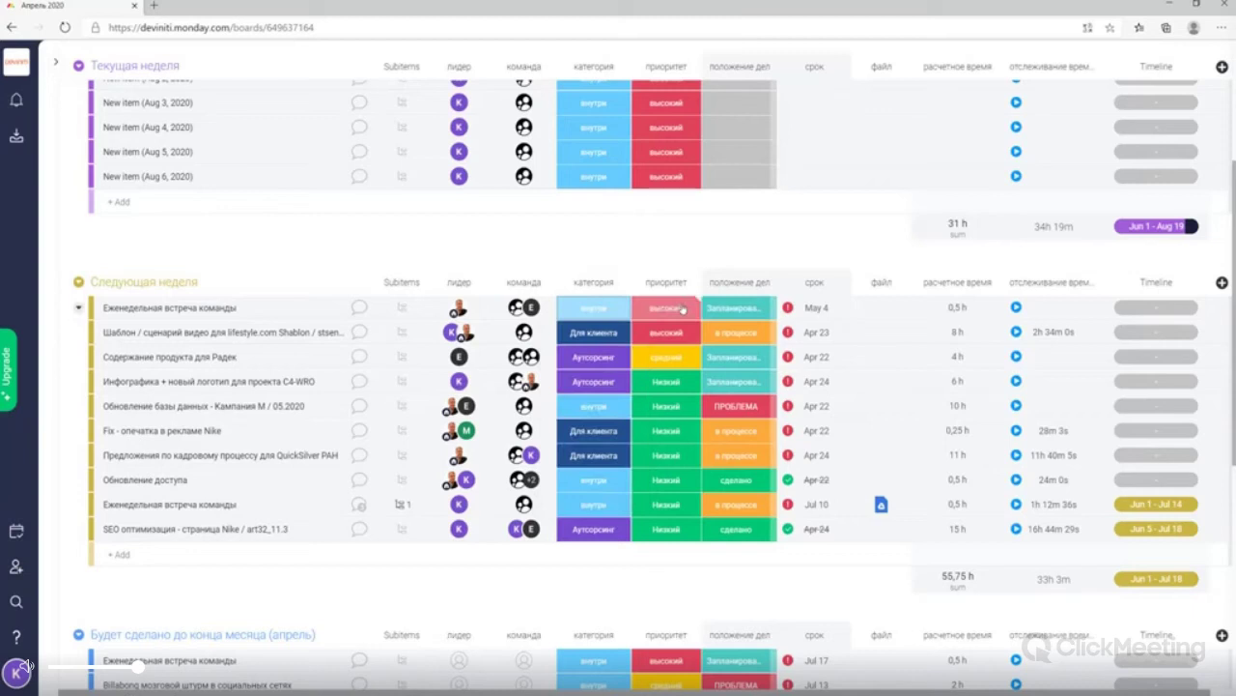
click(681, 308)
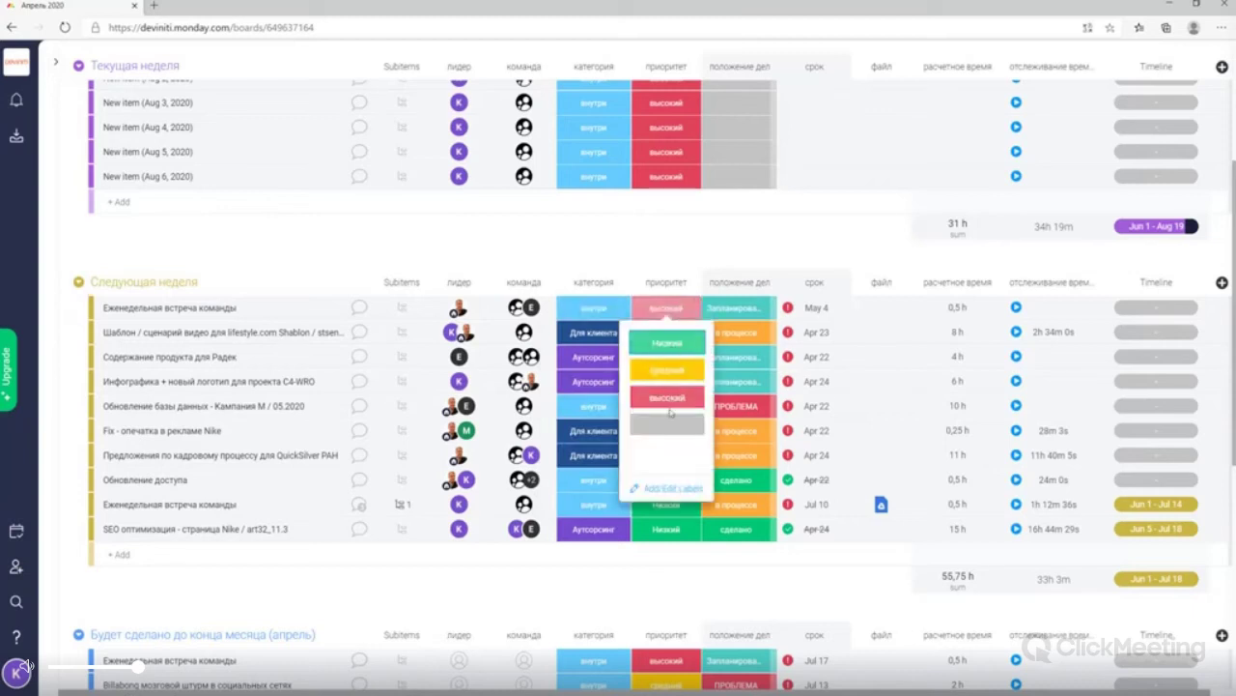
click(681, 398)
click(739, 308)
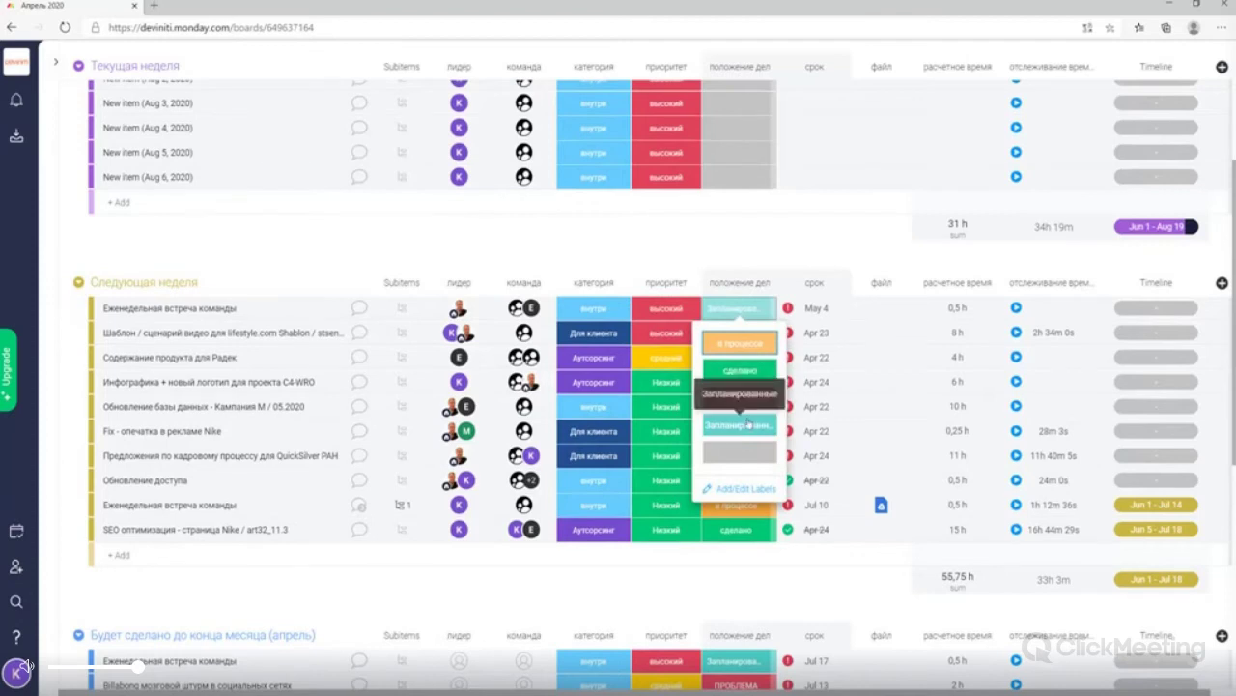
click(790, 251)
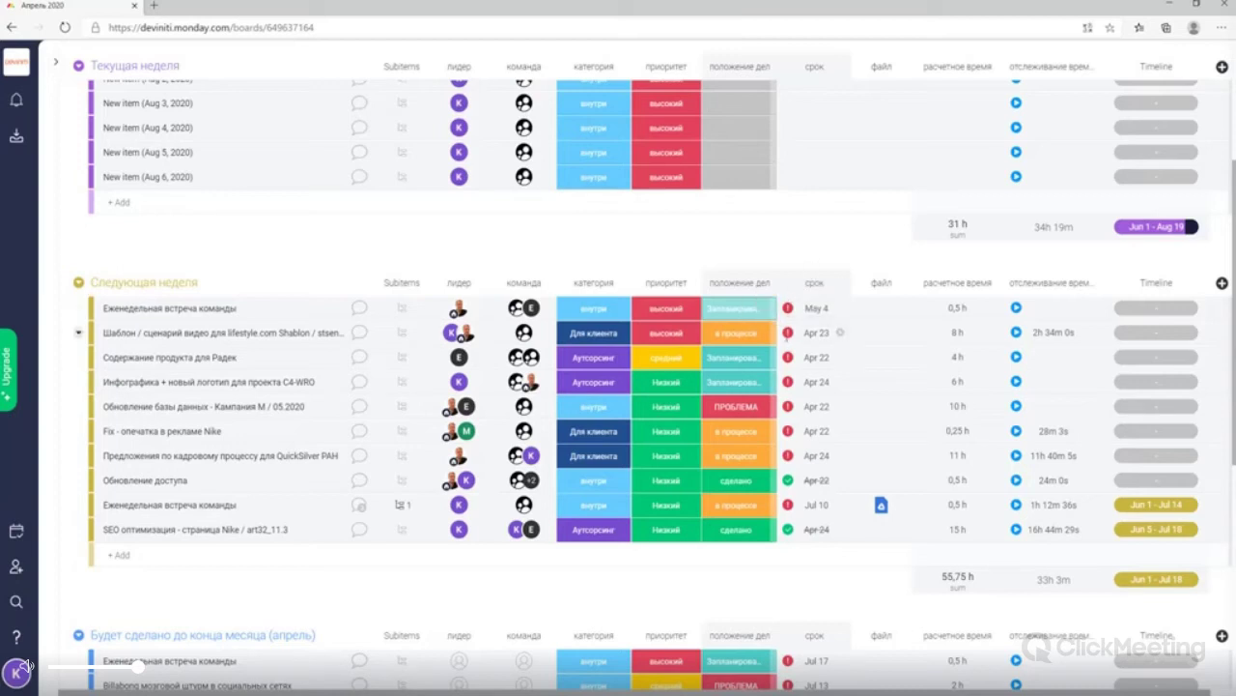
Post an update mentioning a team member on the Выбор питания для праздничной вечеринки task
scroll(612, 262, up, 3)
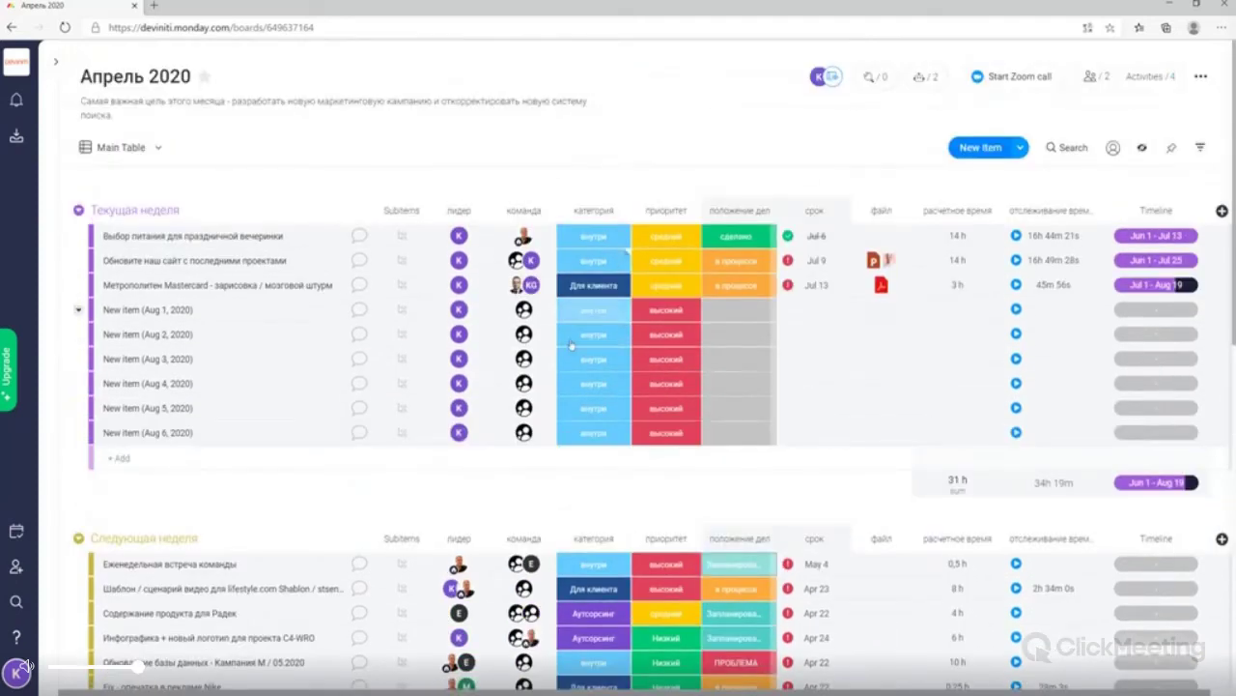
scroll(547, 416, down, 3)
scroll(547, 414, up, 3)
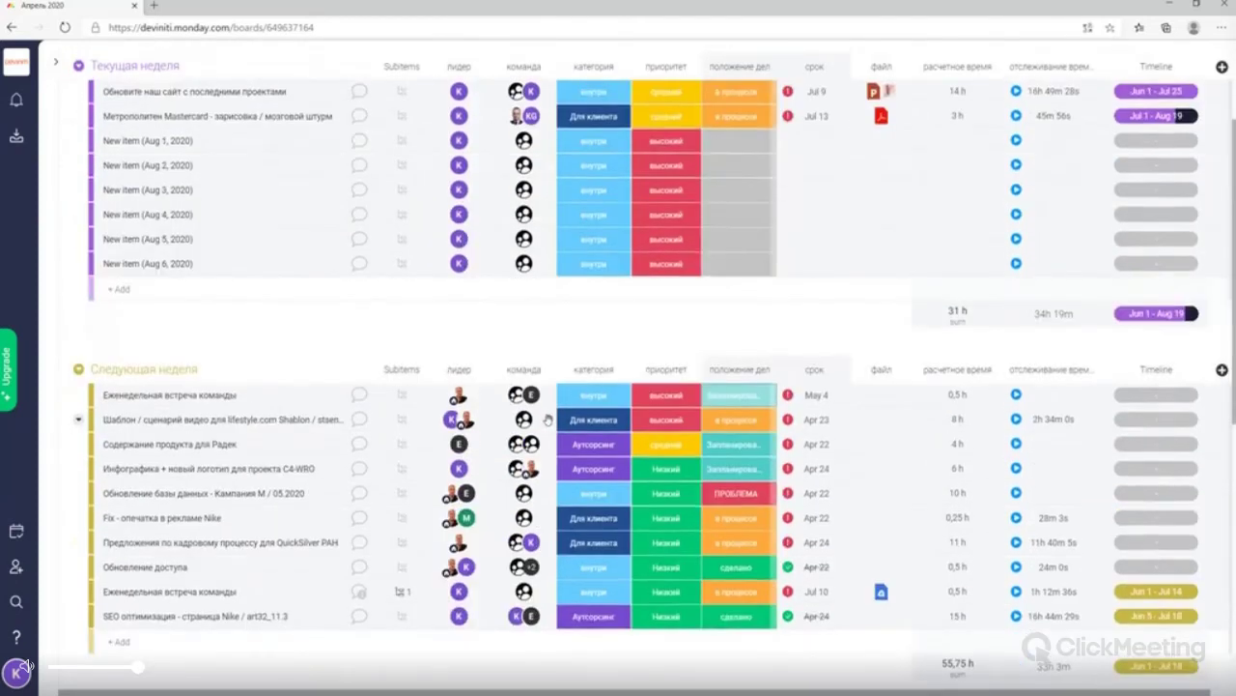
click(360, 198)
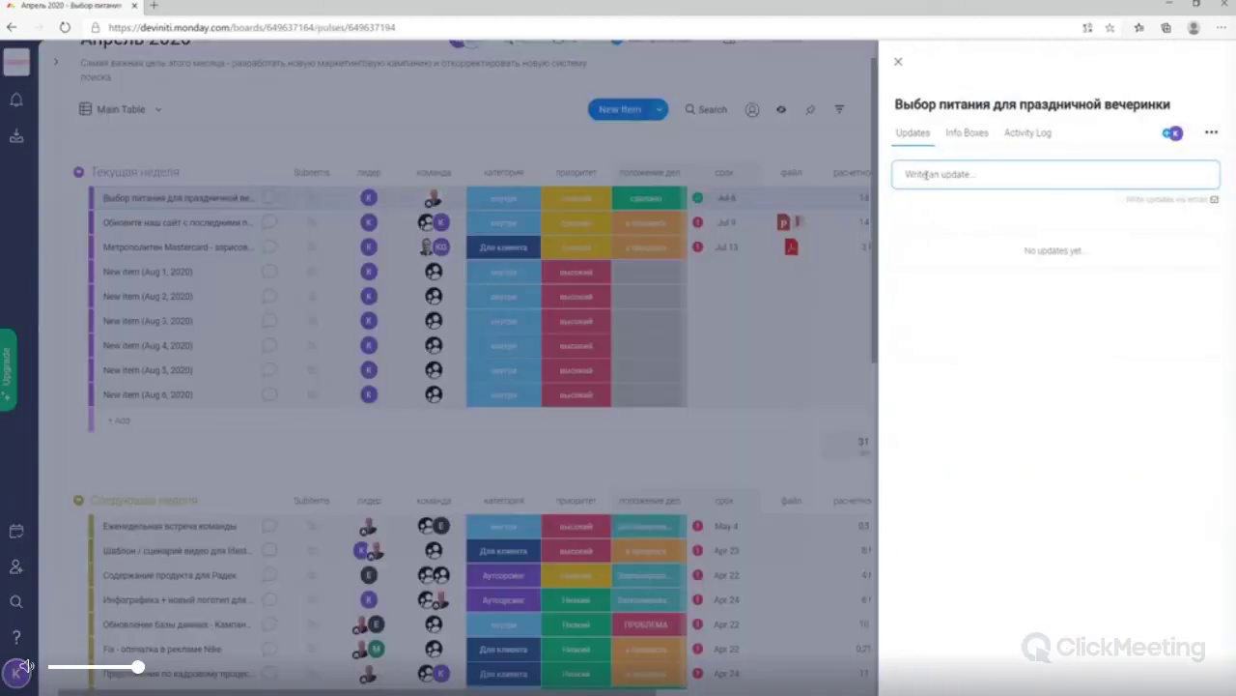
click(927, 175)
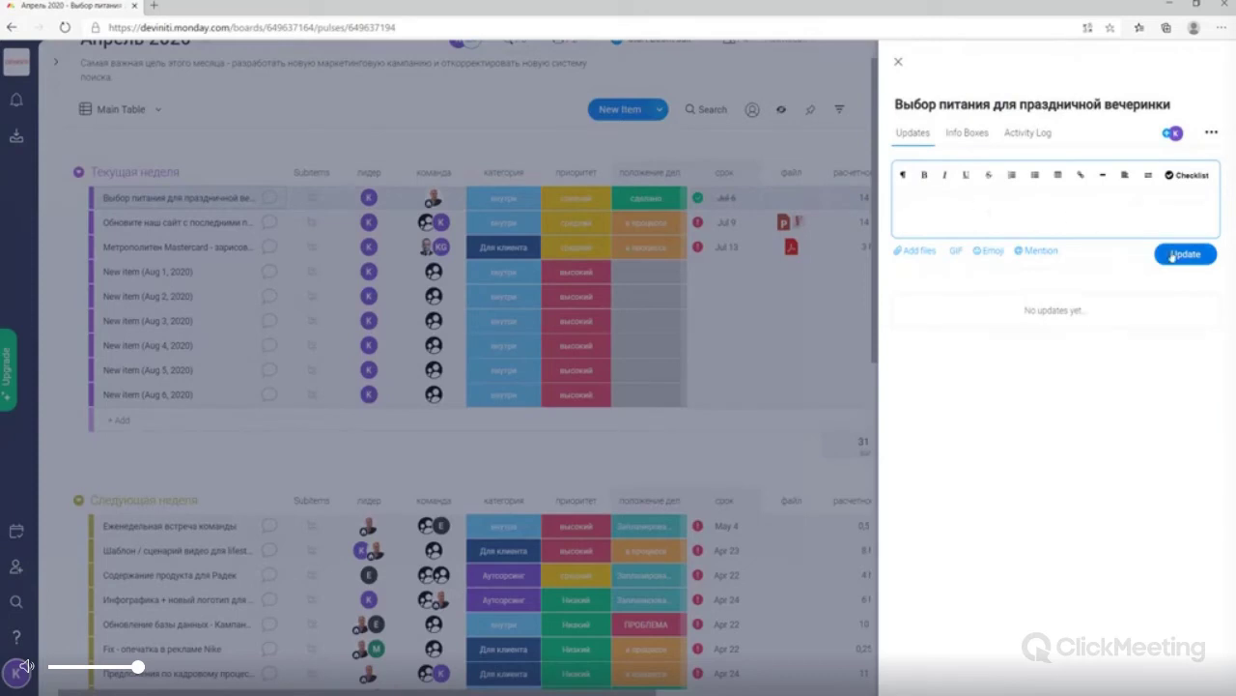
text(@jak)
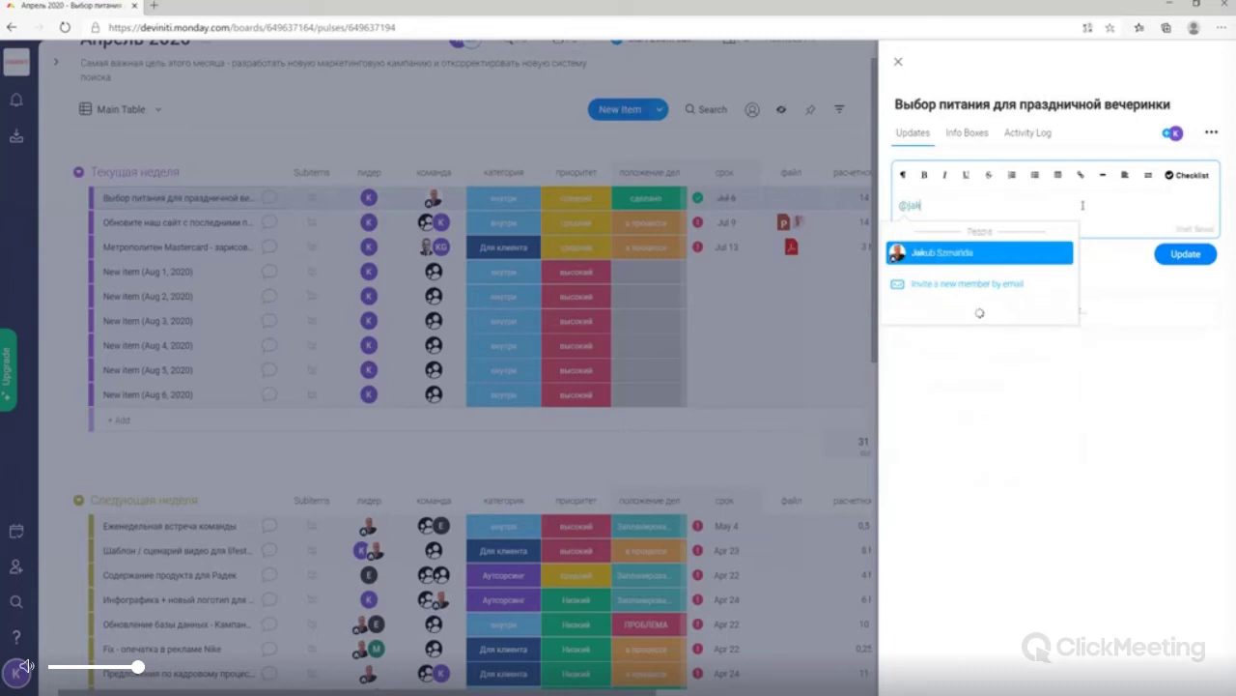
click(1024, 253)
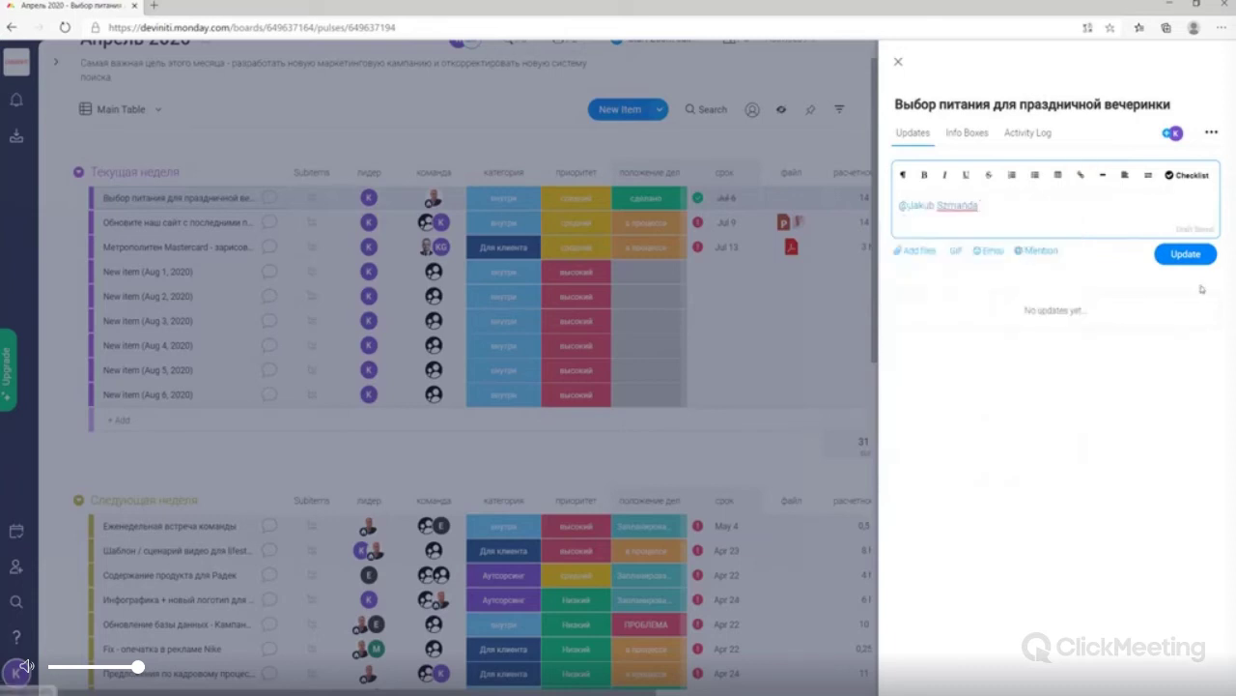
click(1187, 255)
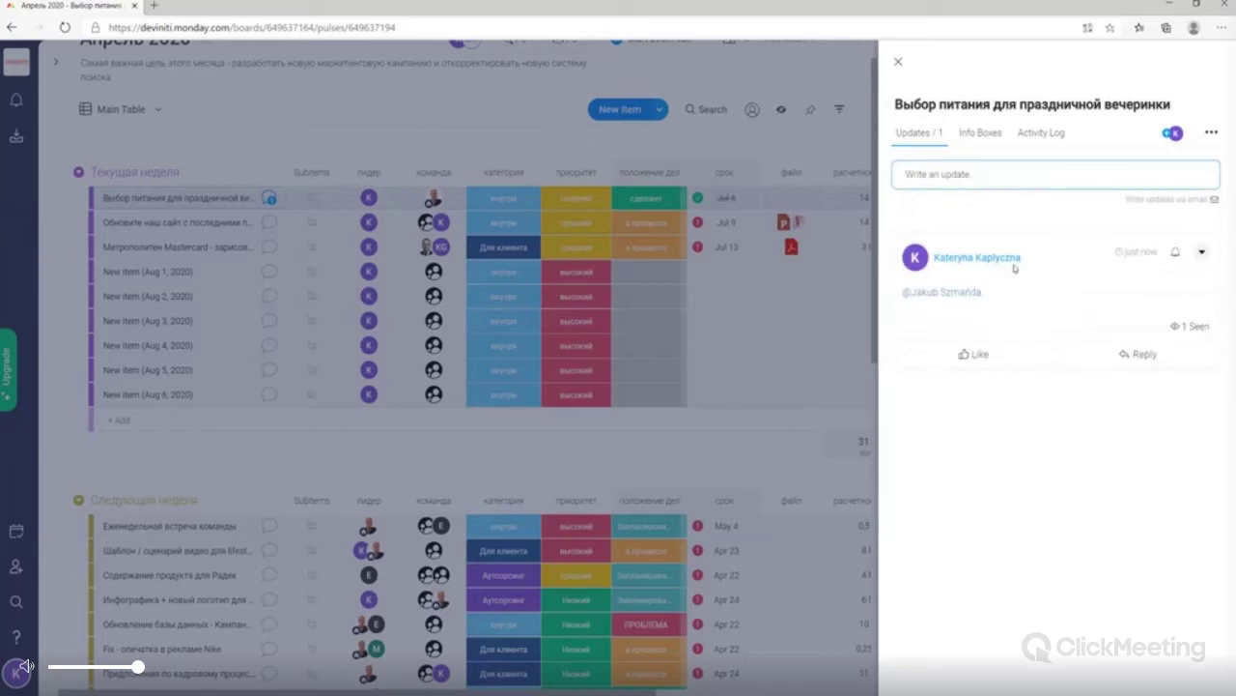
Inspect the formatting and checklist options for a new update on this task, and close the task's updates
mouse_move(1187, 328)
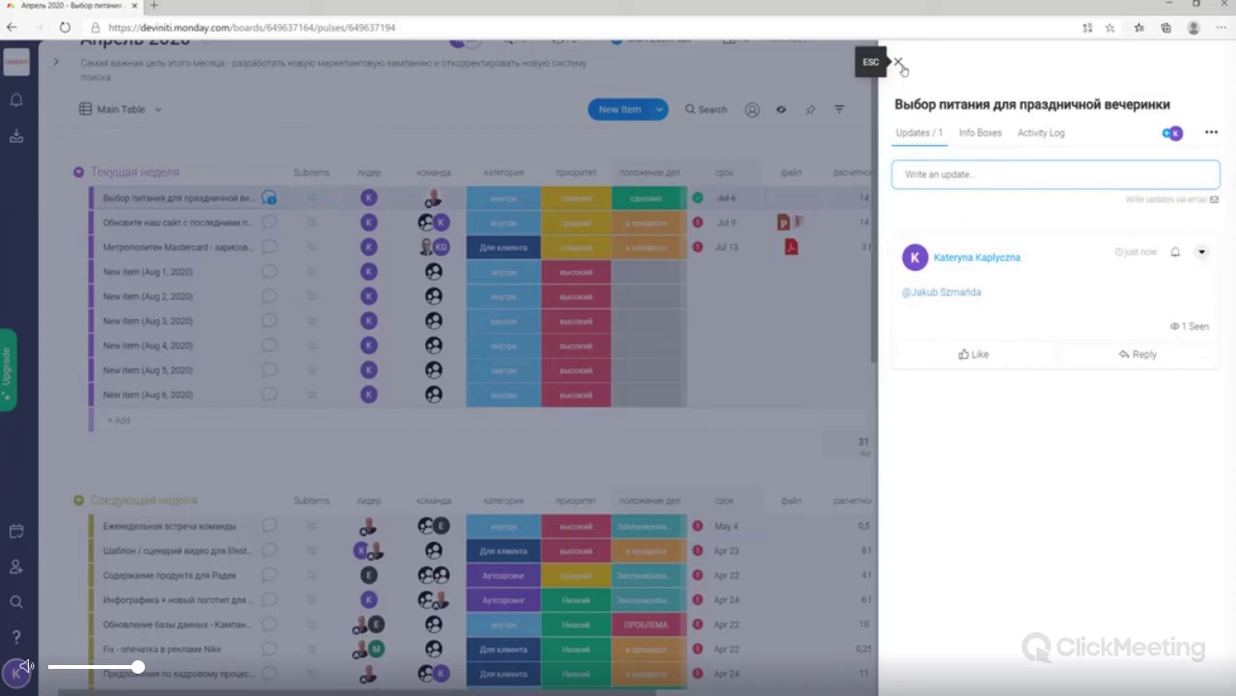
click(950, 174)
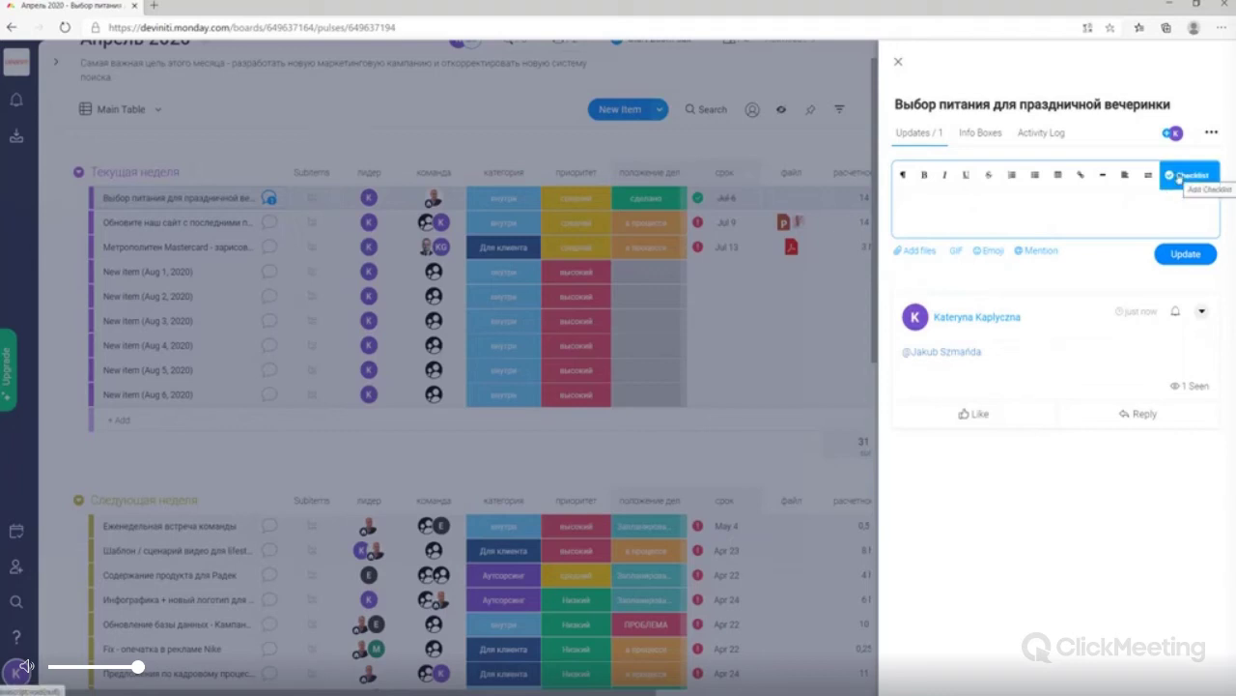
click(898, 62)
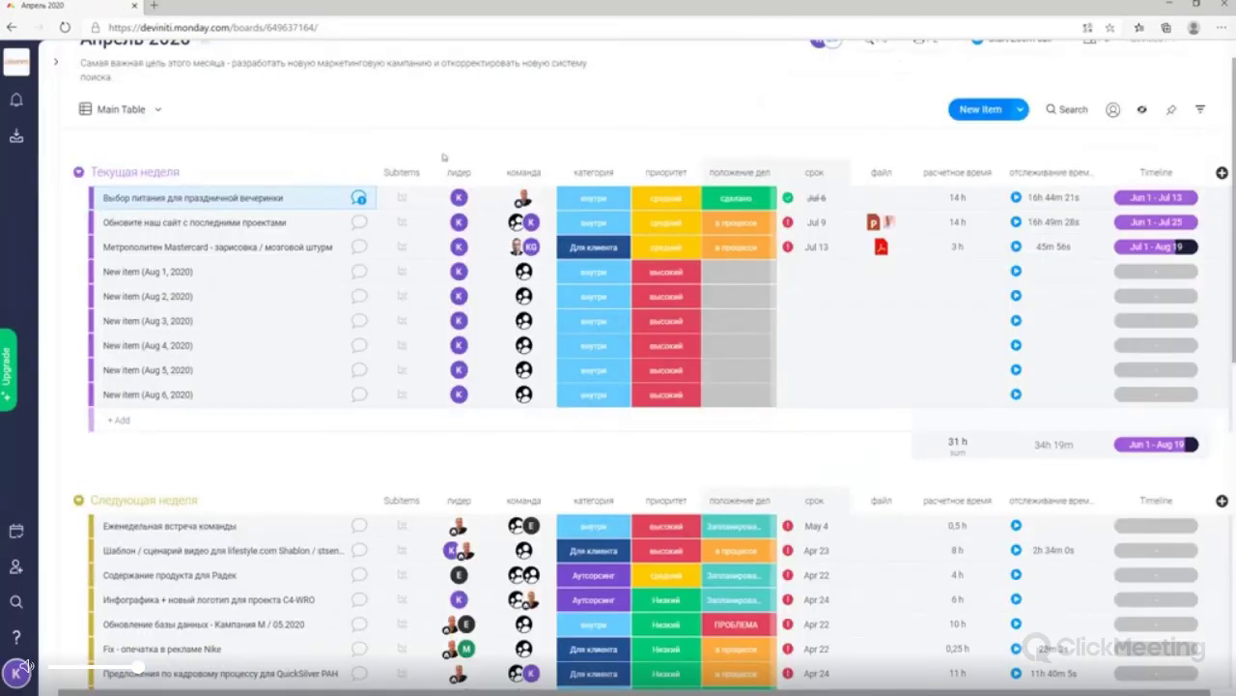
Post a checklist update with items 1, 2, 3 and 4 on the Выбор питания для праздничной вечеринки task and tick off item 2
click(358, 197)
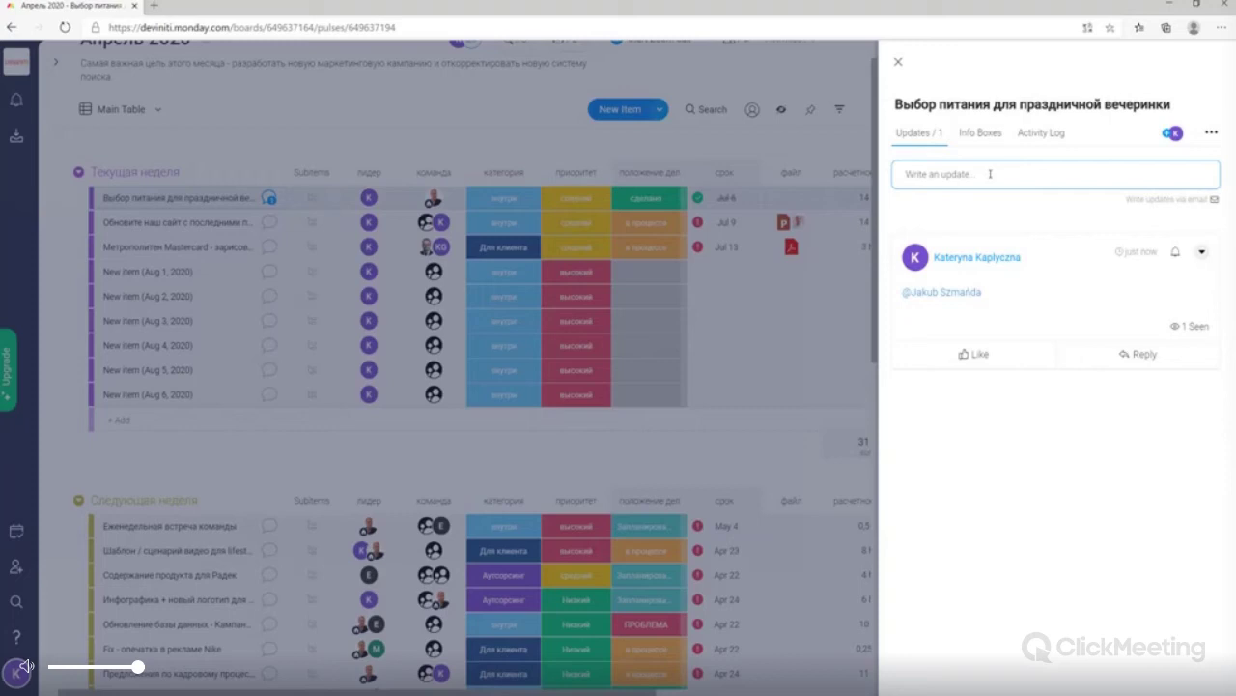
click(991, 174)
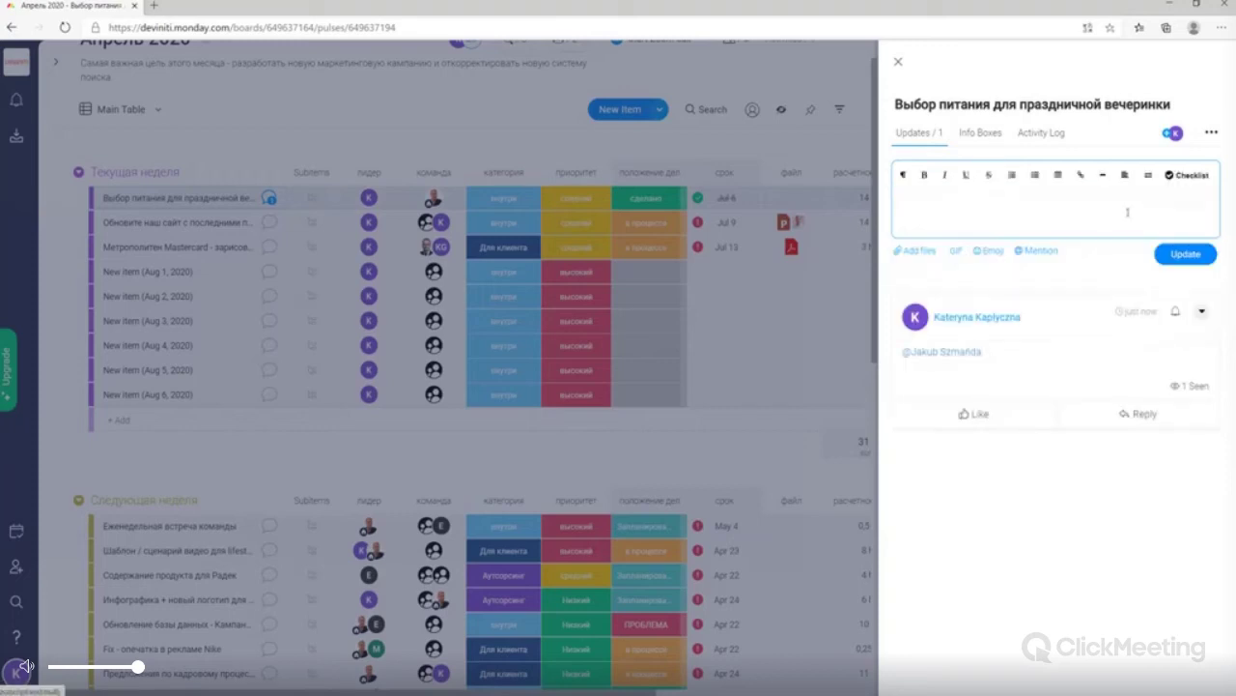
click(1173, 183)
text(1)
key(Return)
text(2)
key(Return)
text(3)
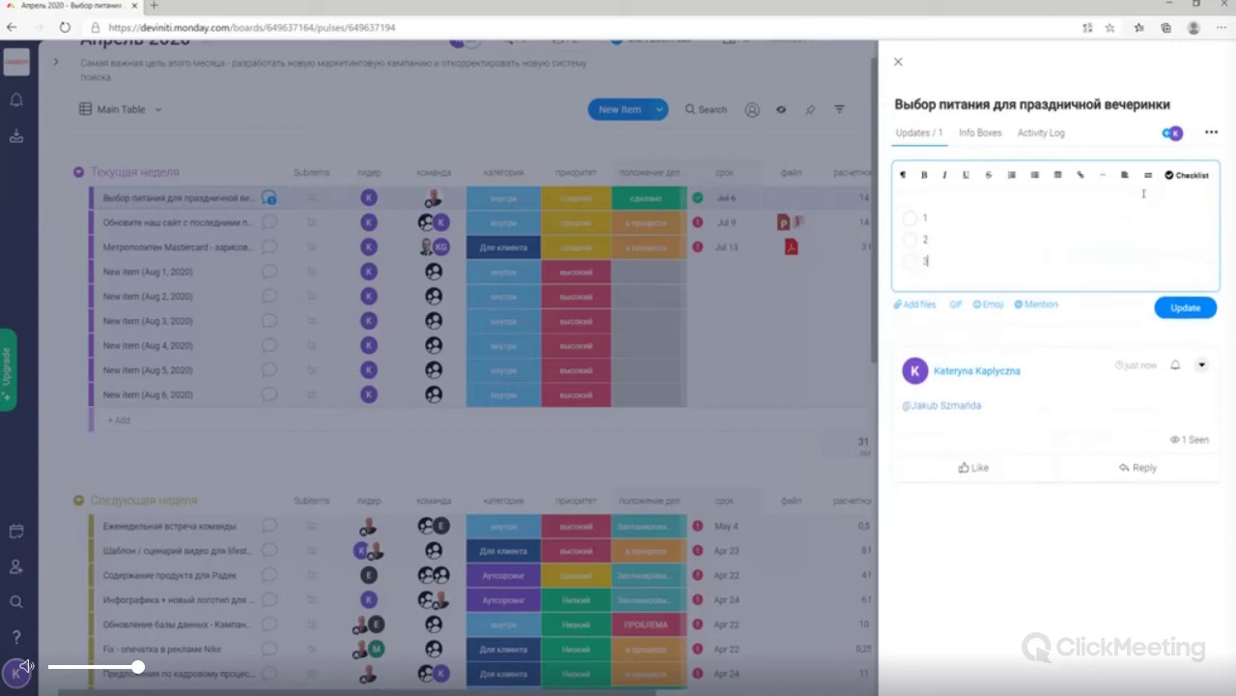
key(Return)
text(4)
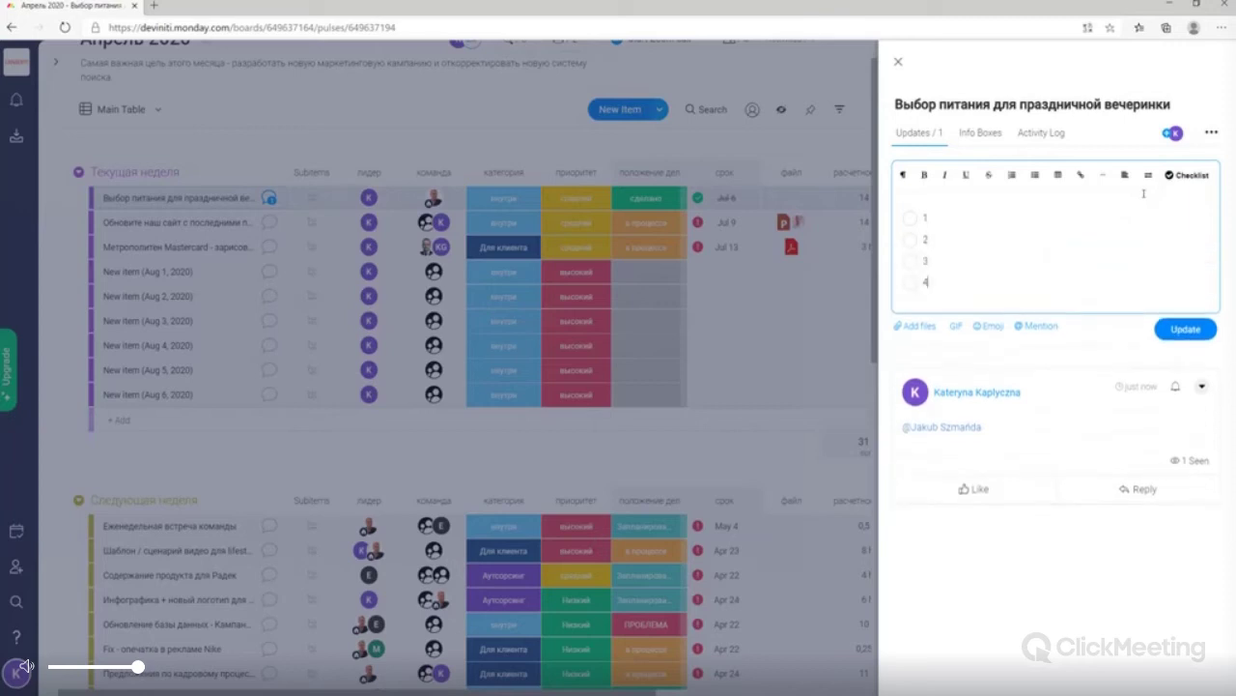
click(1198, 328)
click(913, 327)
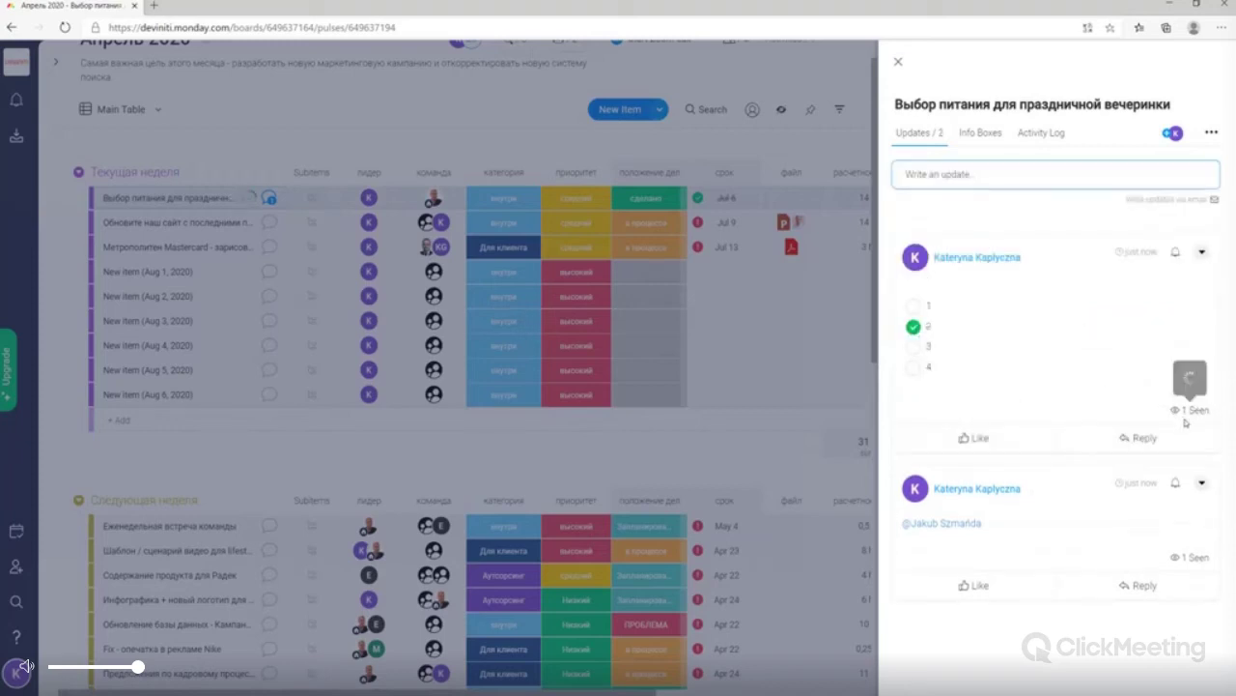
mouse_move(1186, 414)
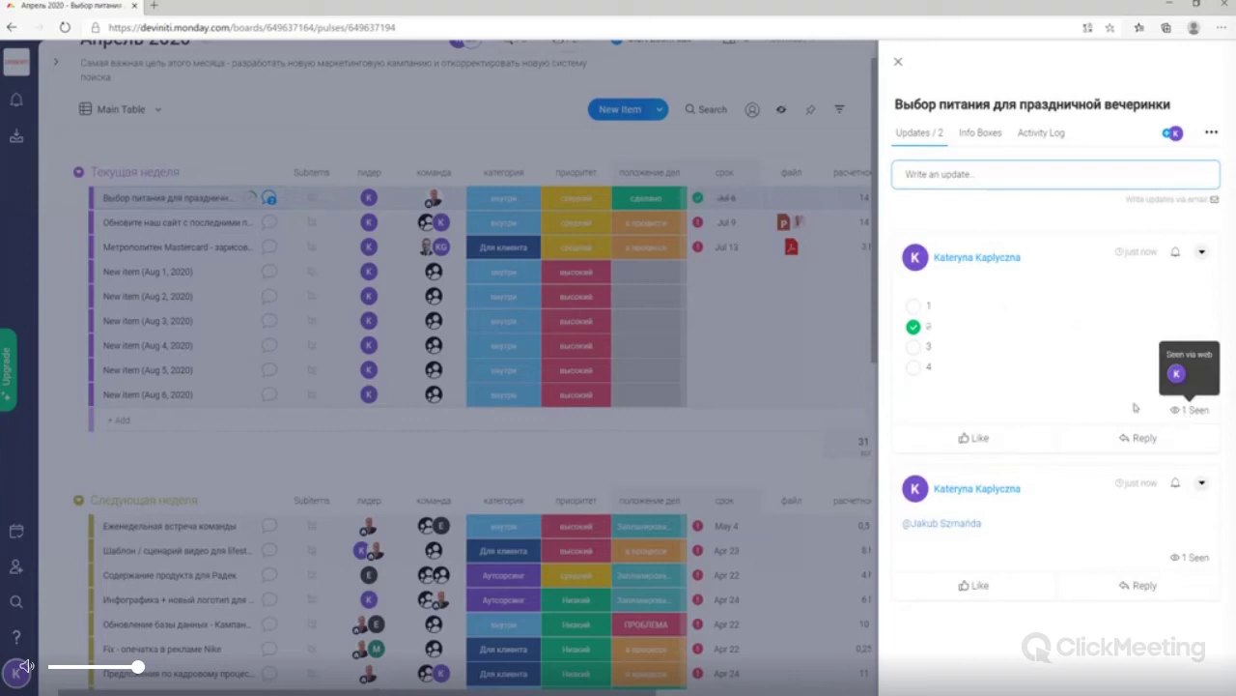
Examine the file source options for a new update on this task and for its файл cell on the board
click(941, 180)
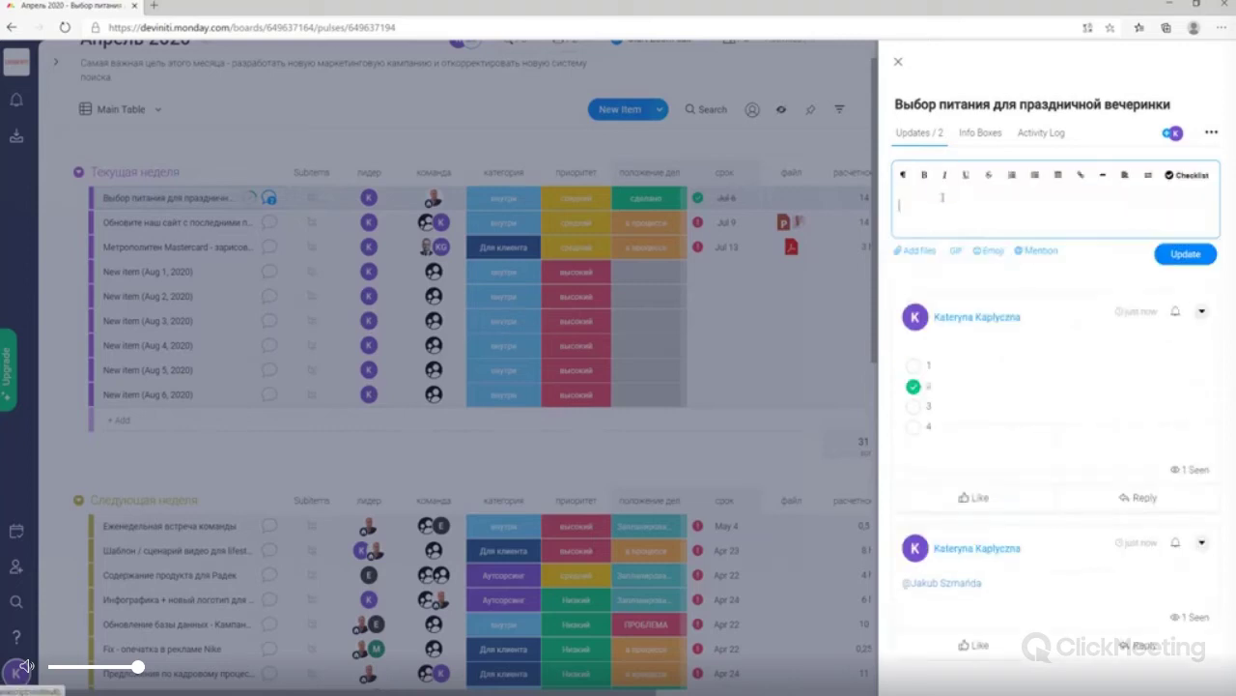
click(919, 253)
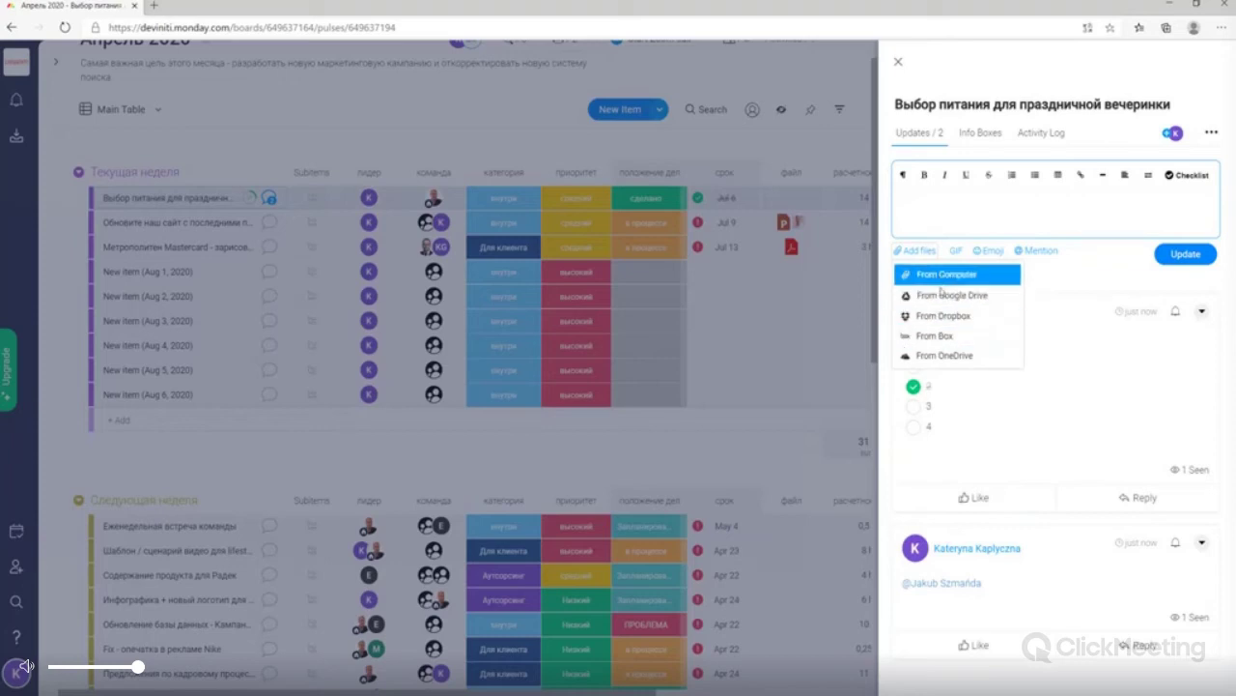
click(898, 62)
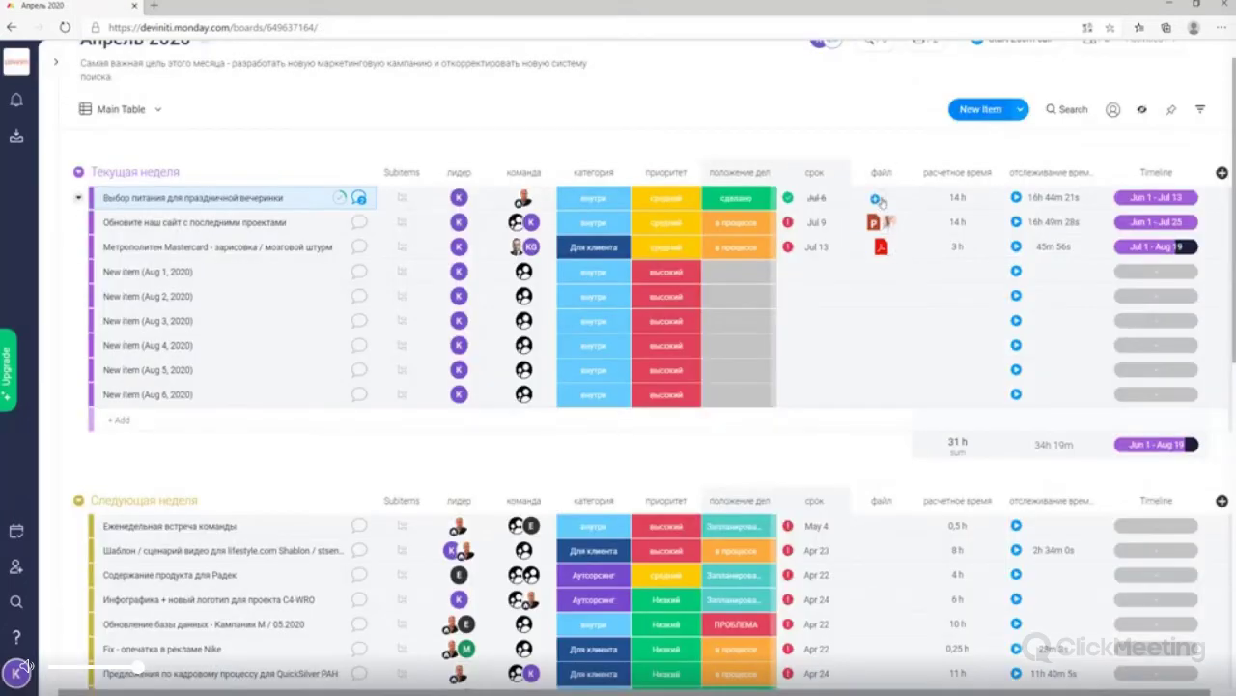
click(881, 201)
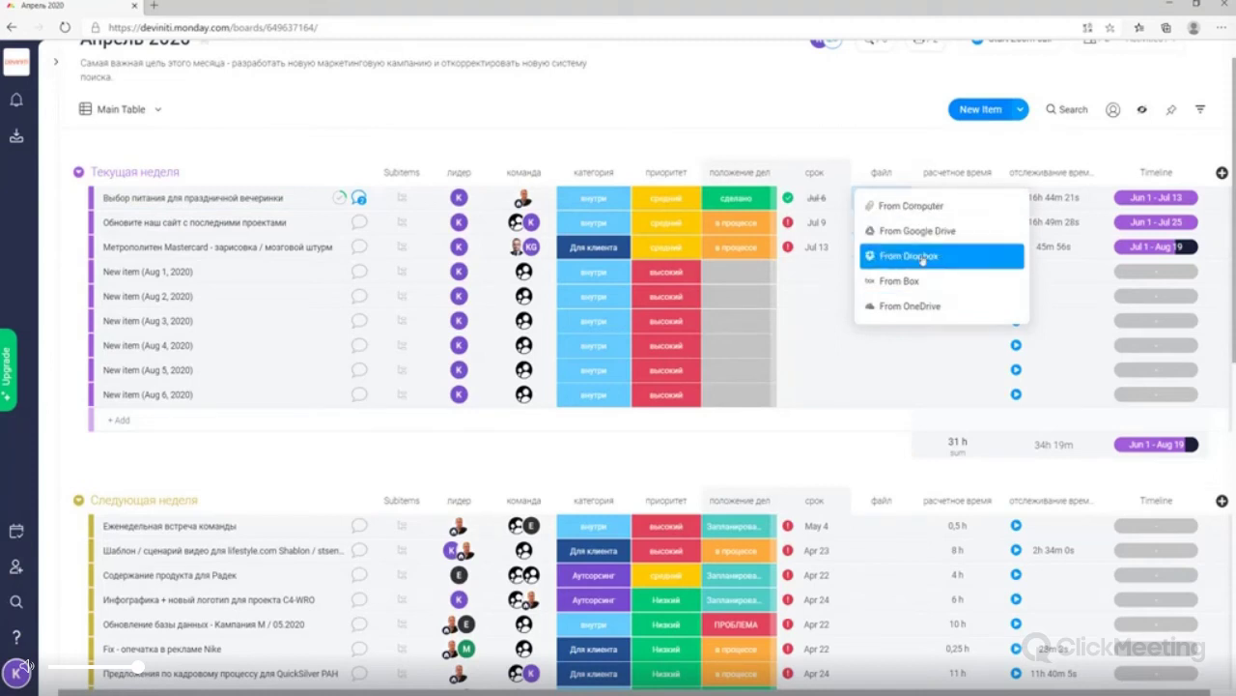
click(896, 143)
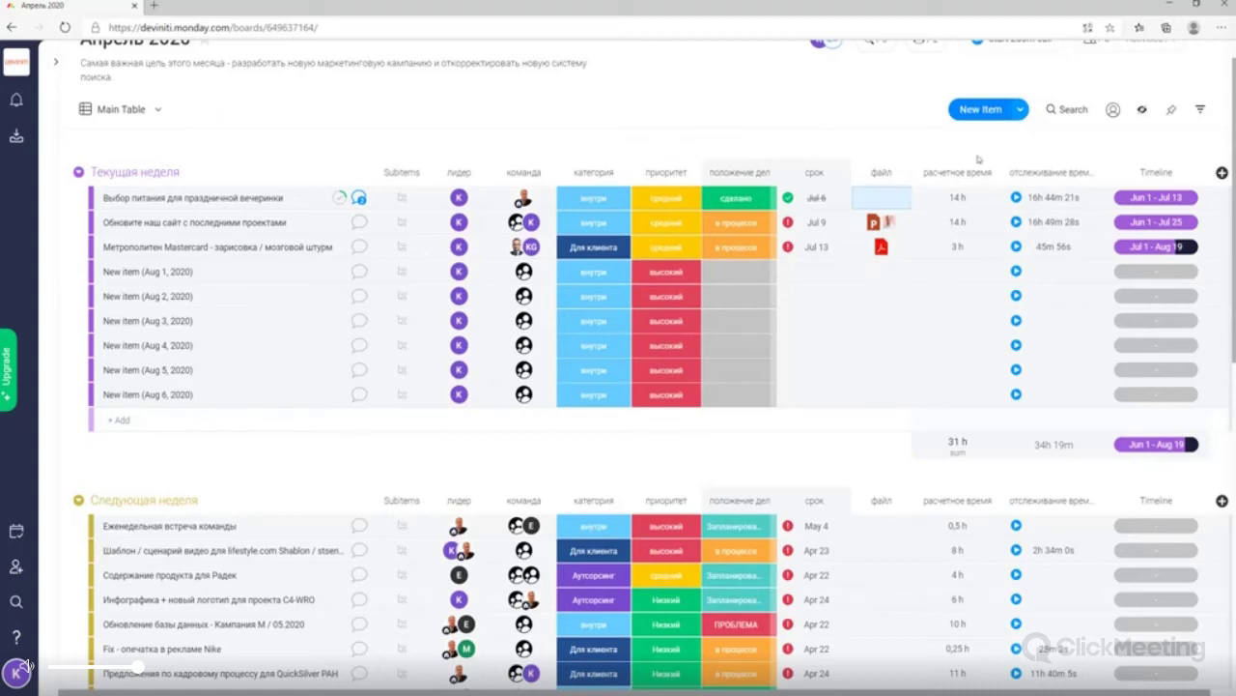
Start and stop time tracking for the New item tasks of Aug 1, Aug 2 and Aug 3, 2020 in Текущая неделя
scroll(978, 158, right, 1)
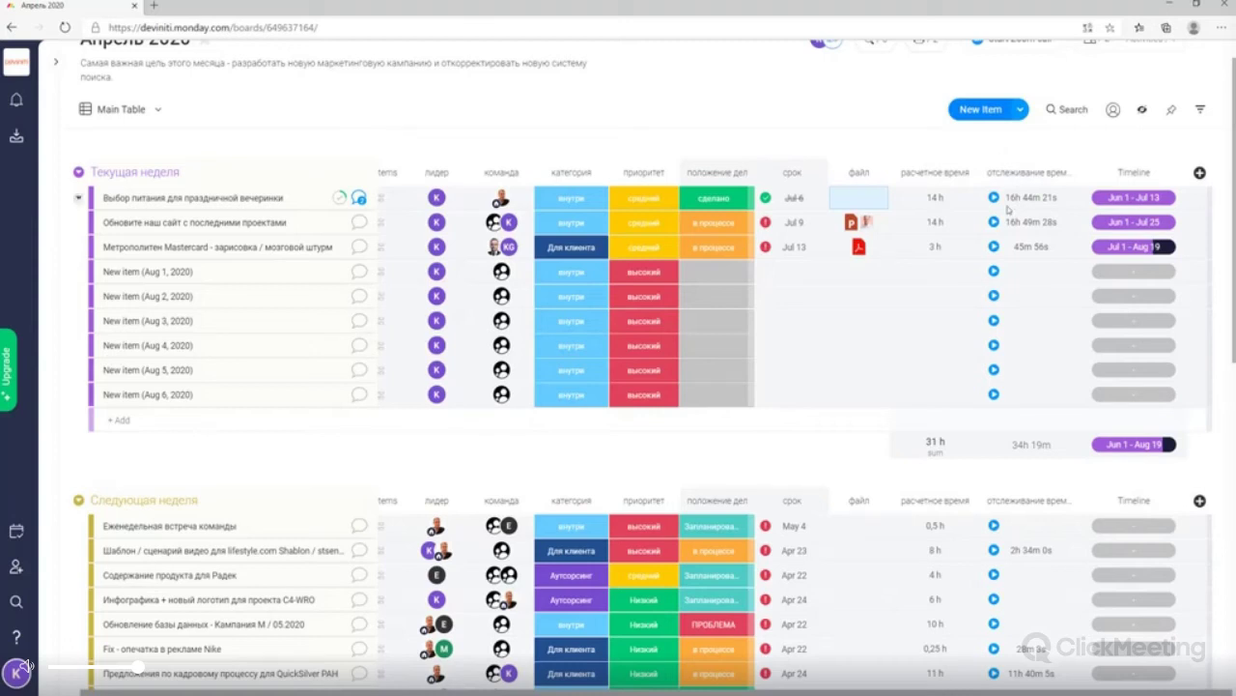
click(995, 271)
click(994, 296)
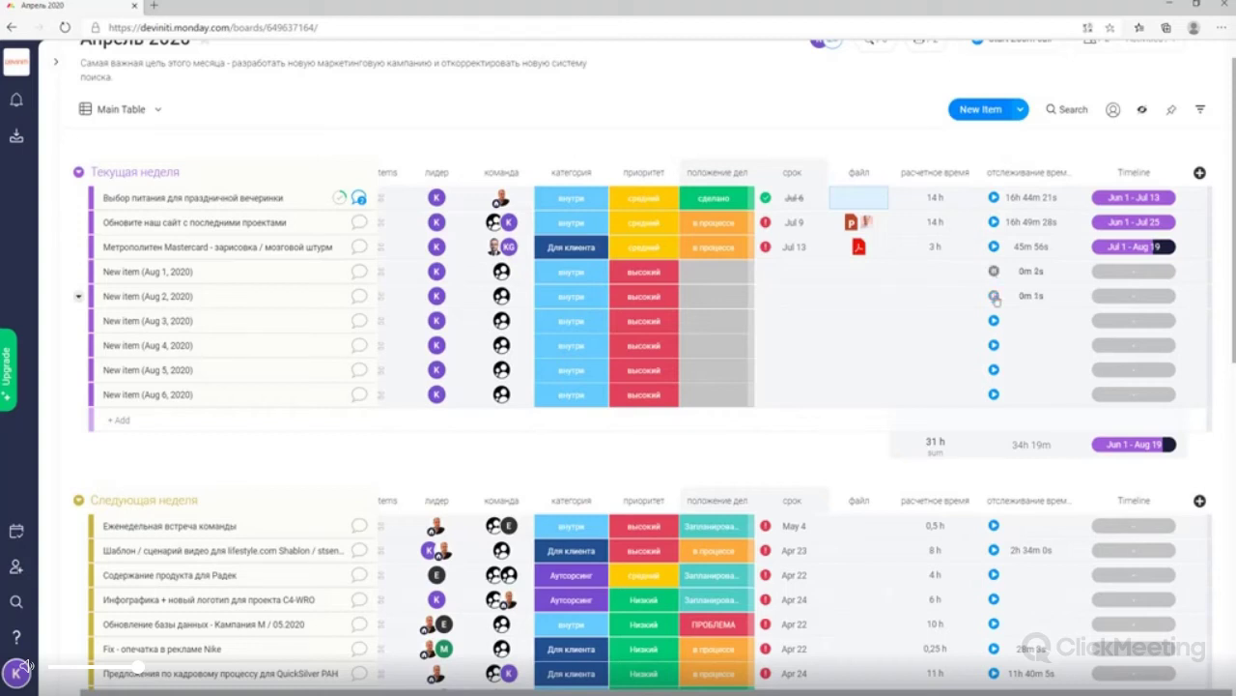
click(994, 324)
click(994, 271)
click(995, 297)
click(994, 321)
Show the workspace list and open the account's Import Data page to view the apps a new board can be imported from
click(55, 62)
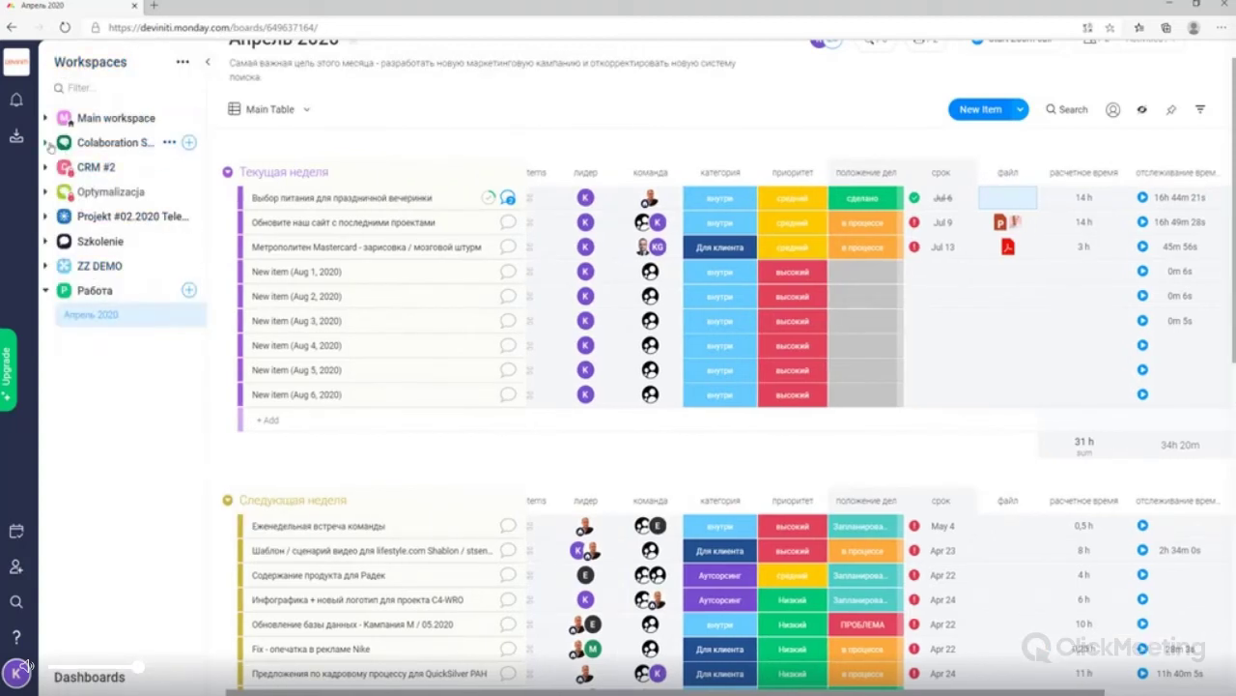
click(60, 147)
click(16, 670)
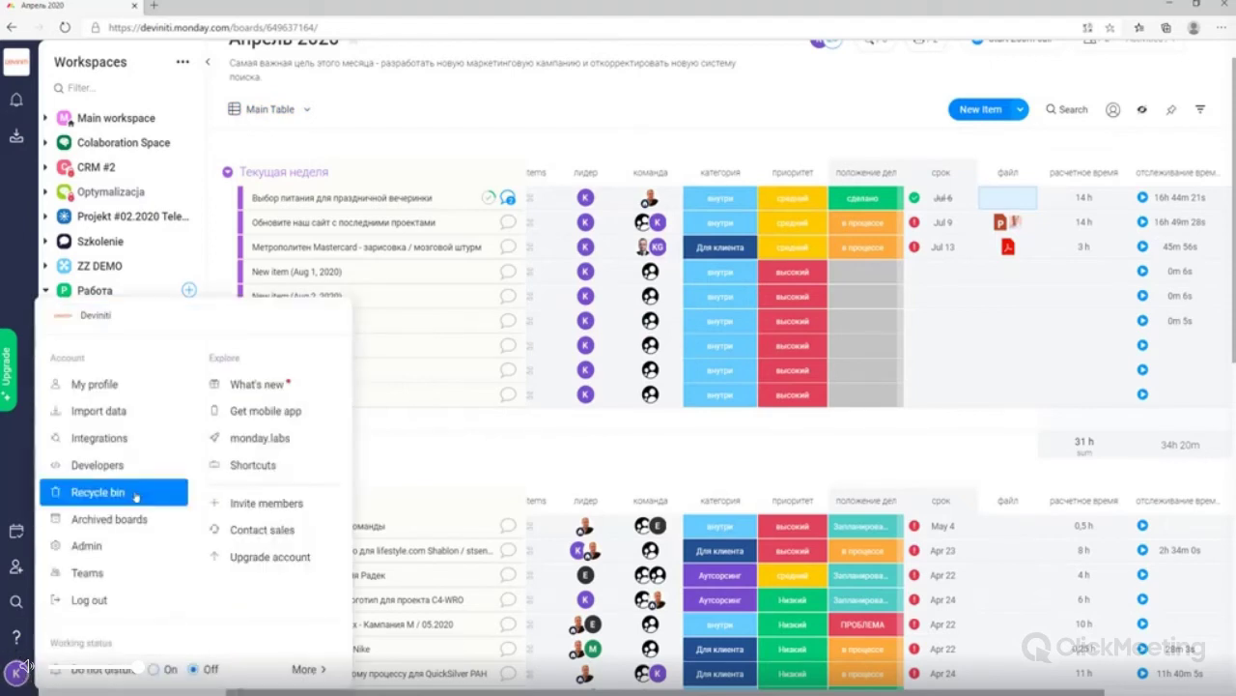
click(126, 413)
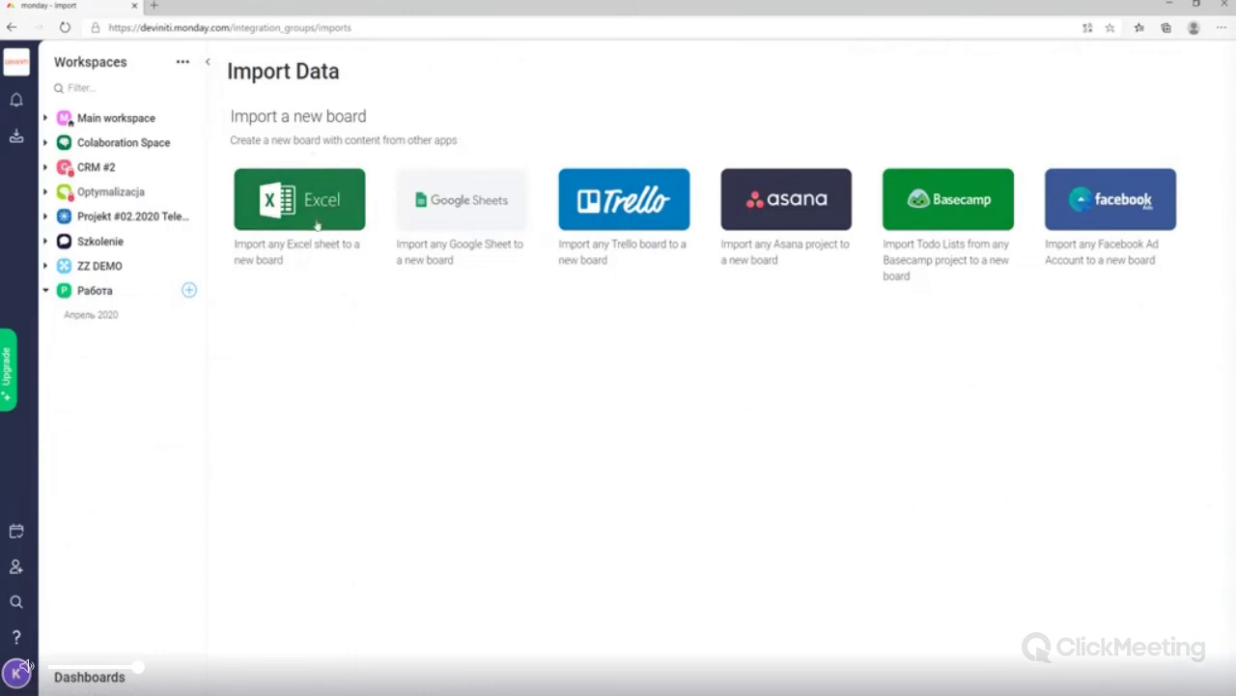
Return to the Апрель 2020 board in the Работа workspace and switch it to the Main Table view
click(108, 316)
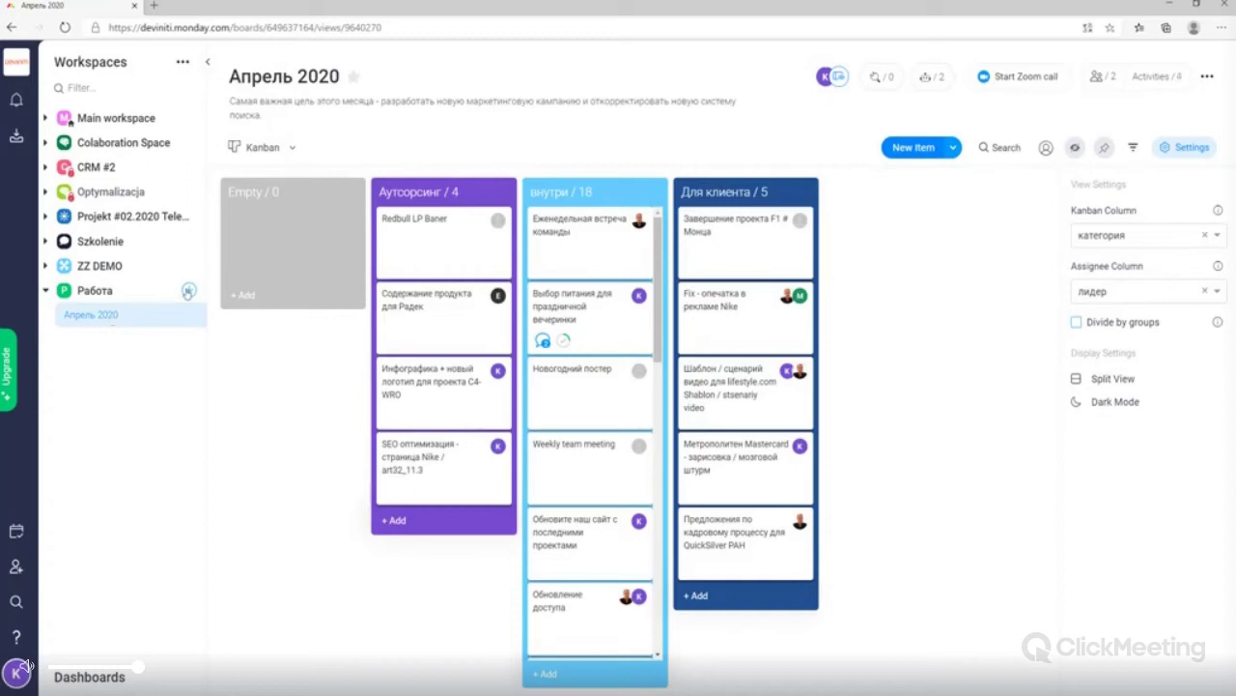
click(292, 148)
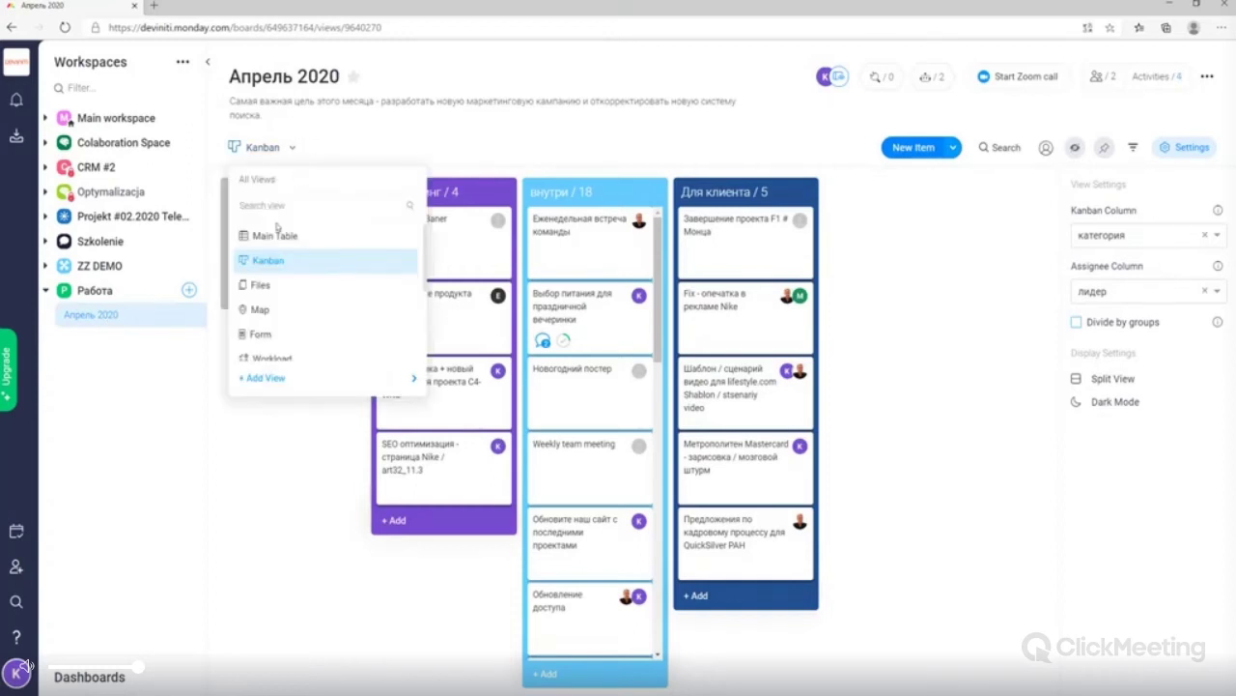
click(278, 241)
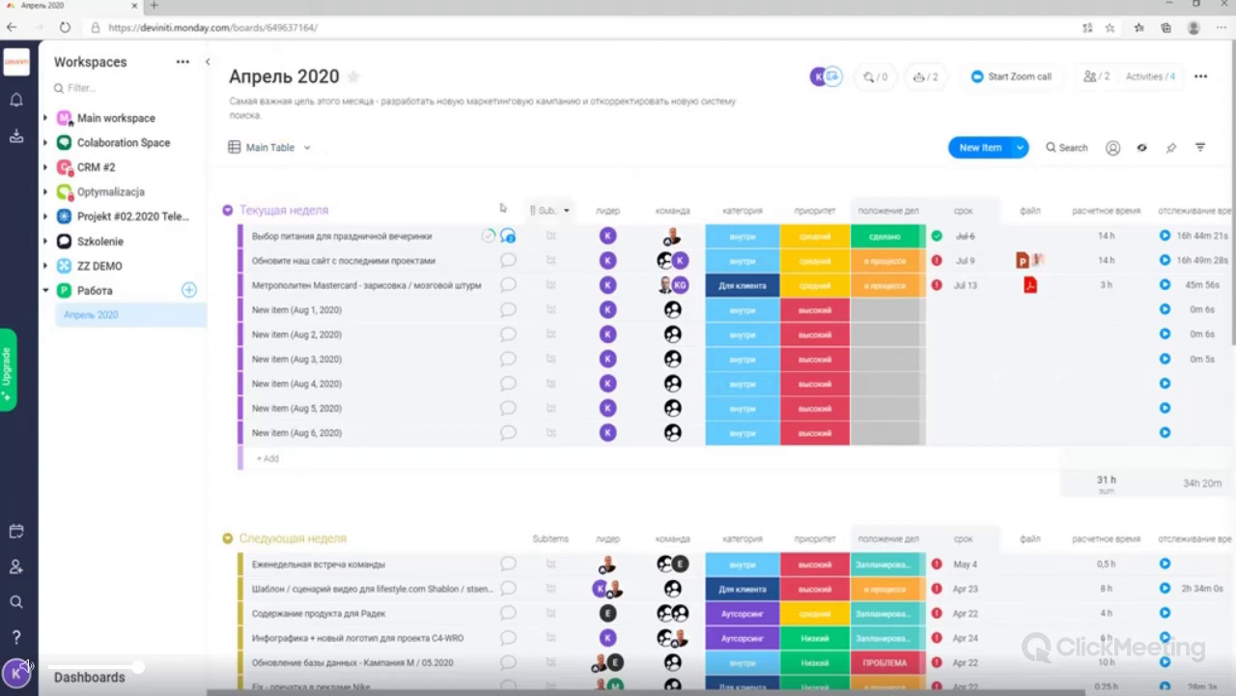
Look through all column types in the Column Center, from Featured to Account Column Templates, and close it
scroll(502, 207, right, 3)
scroll(502, 206, right, 1)
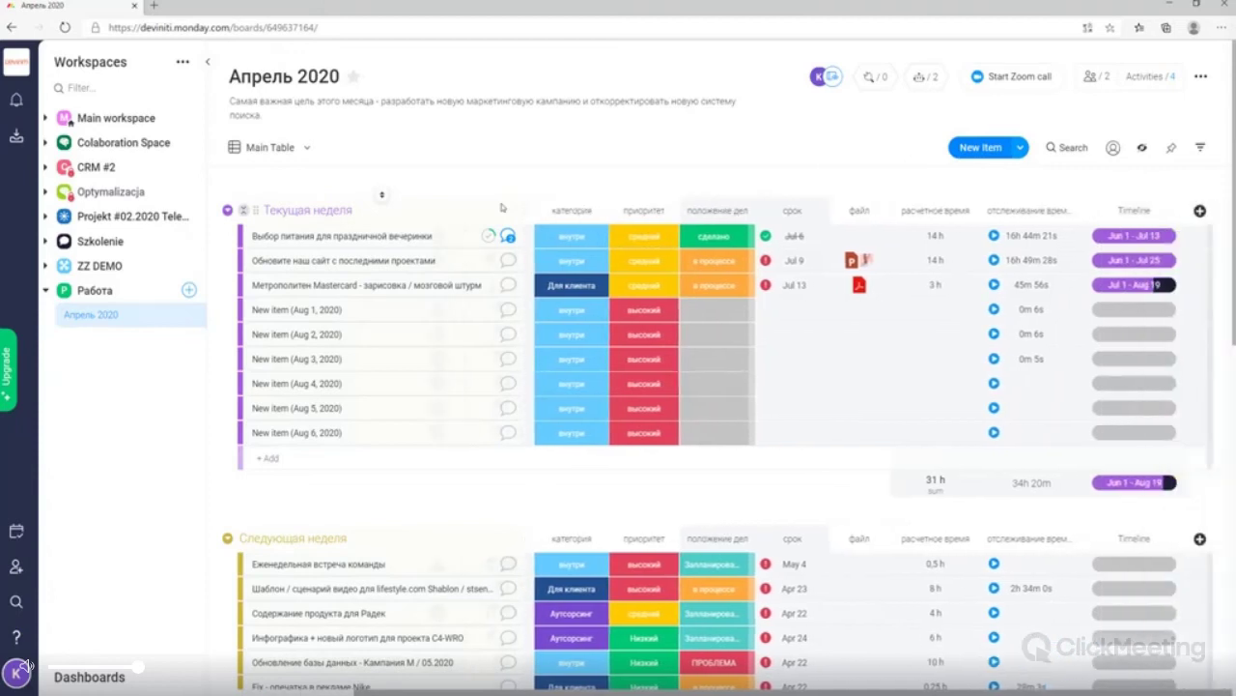
click(1200, 211)
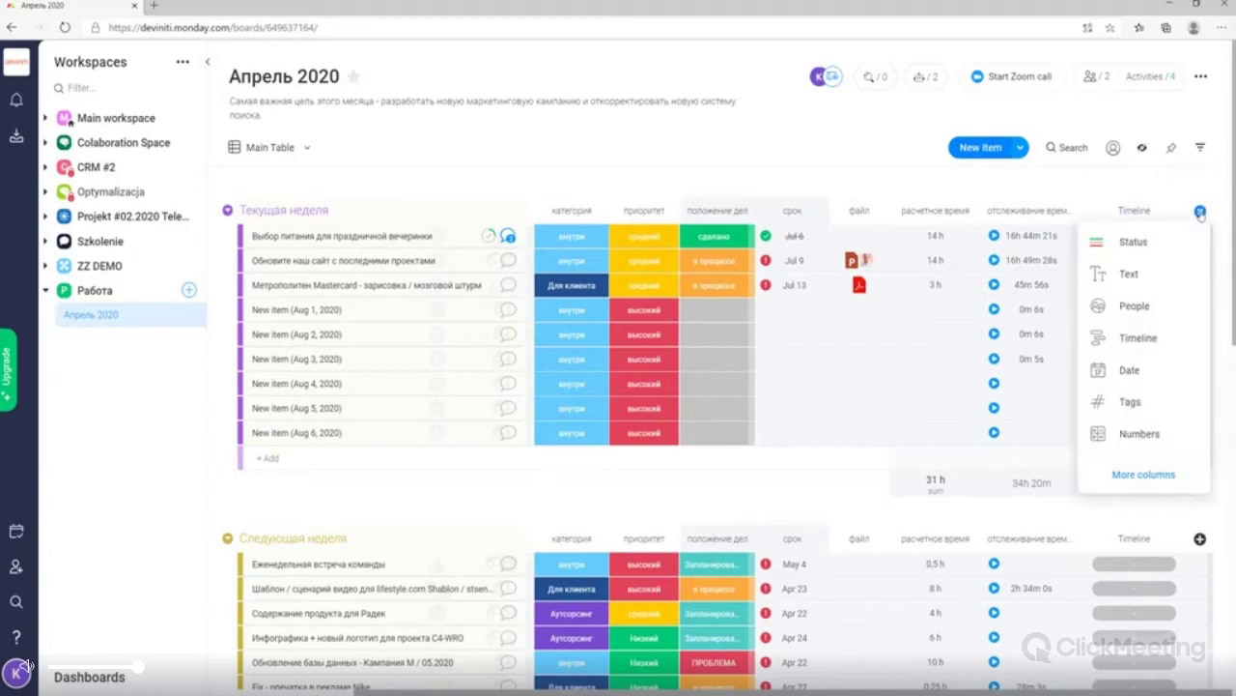
click(1145, 474)
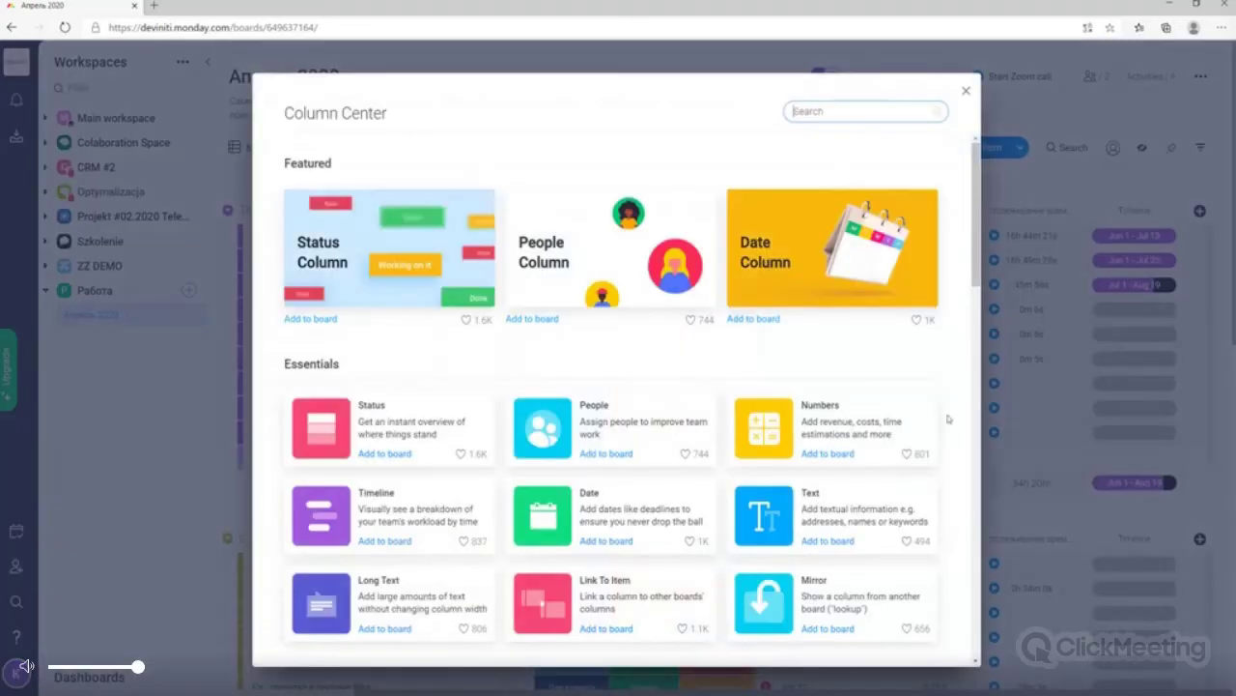
scroll(775, 431, down, 3)
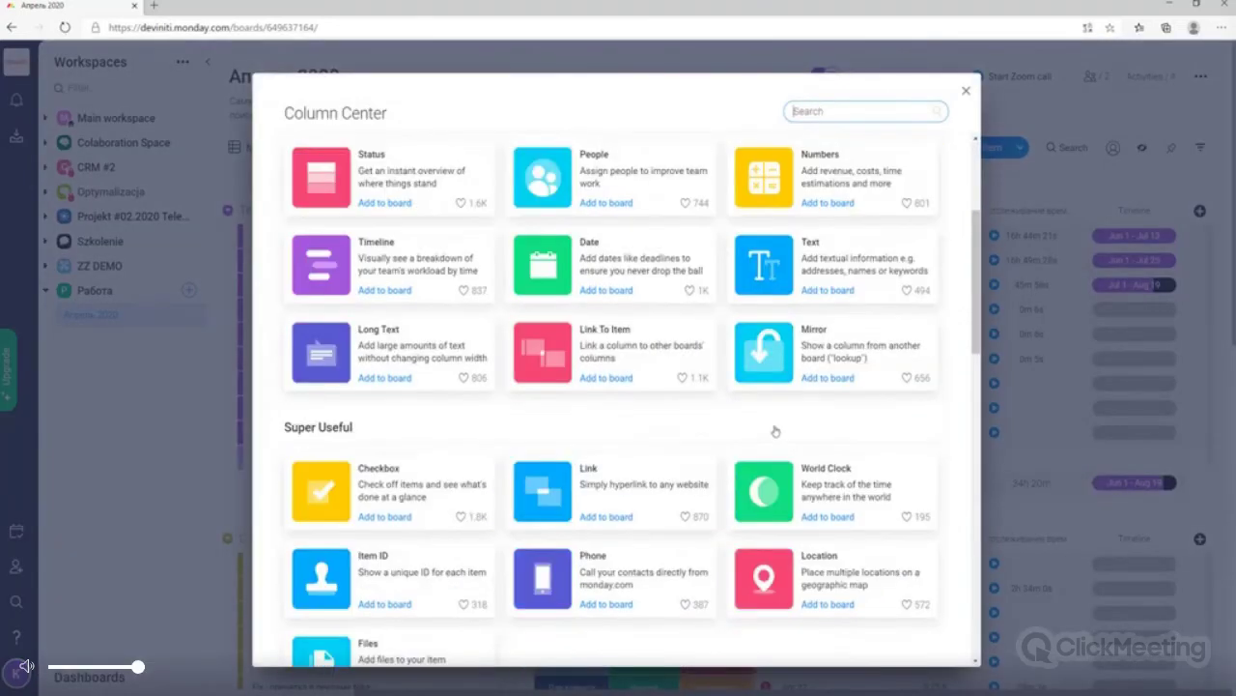
scroll(775, 430, down, 2)
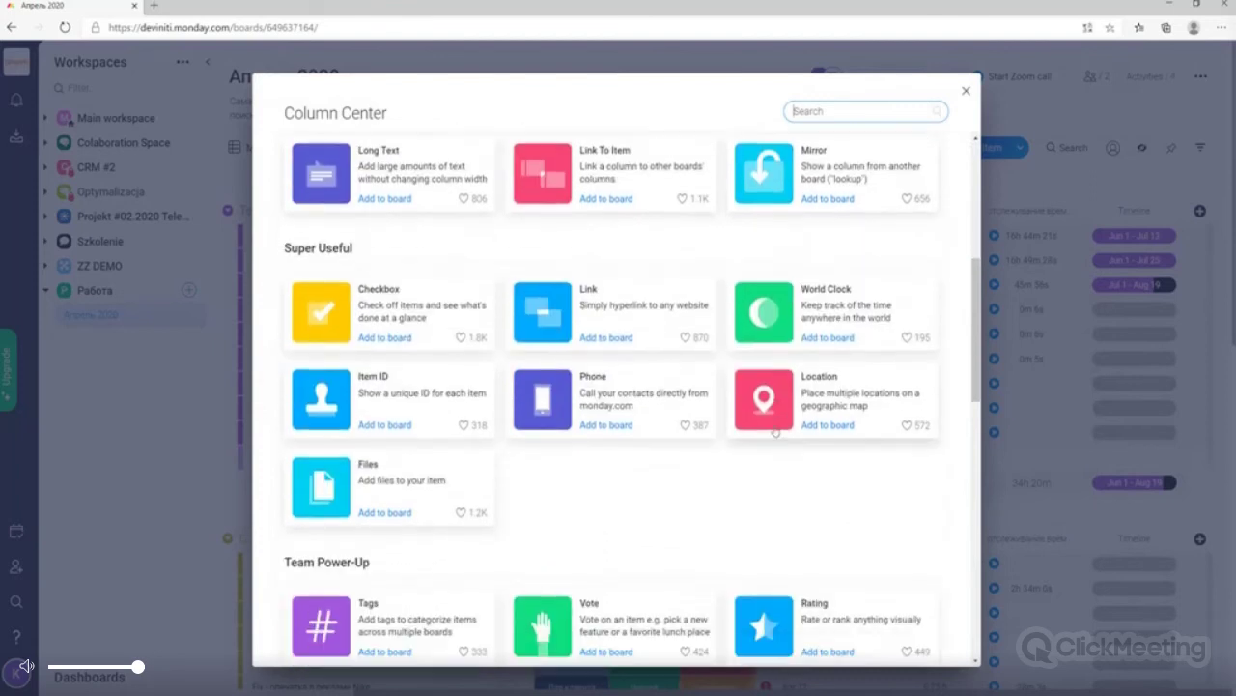
scroll(775, 431, down, 4)
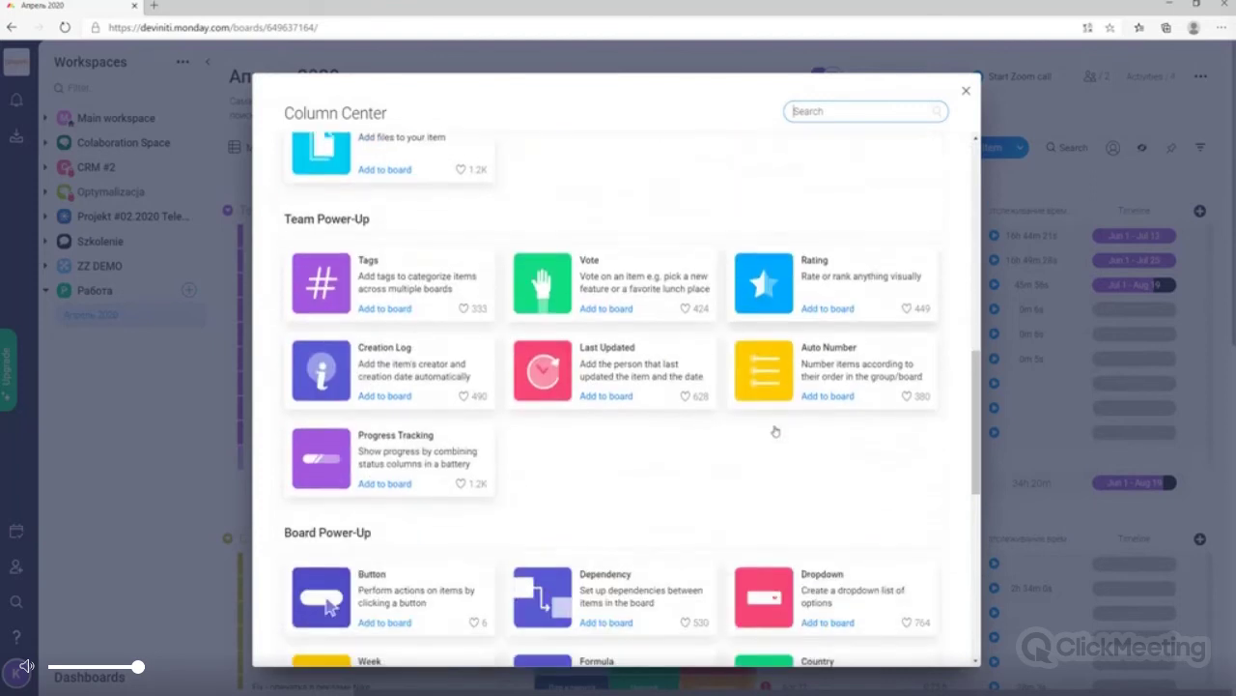
scroll(775, 431, down, 2)
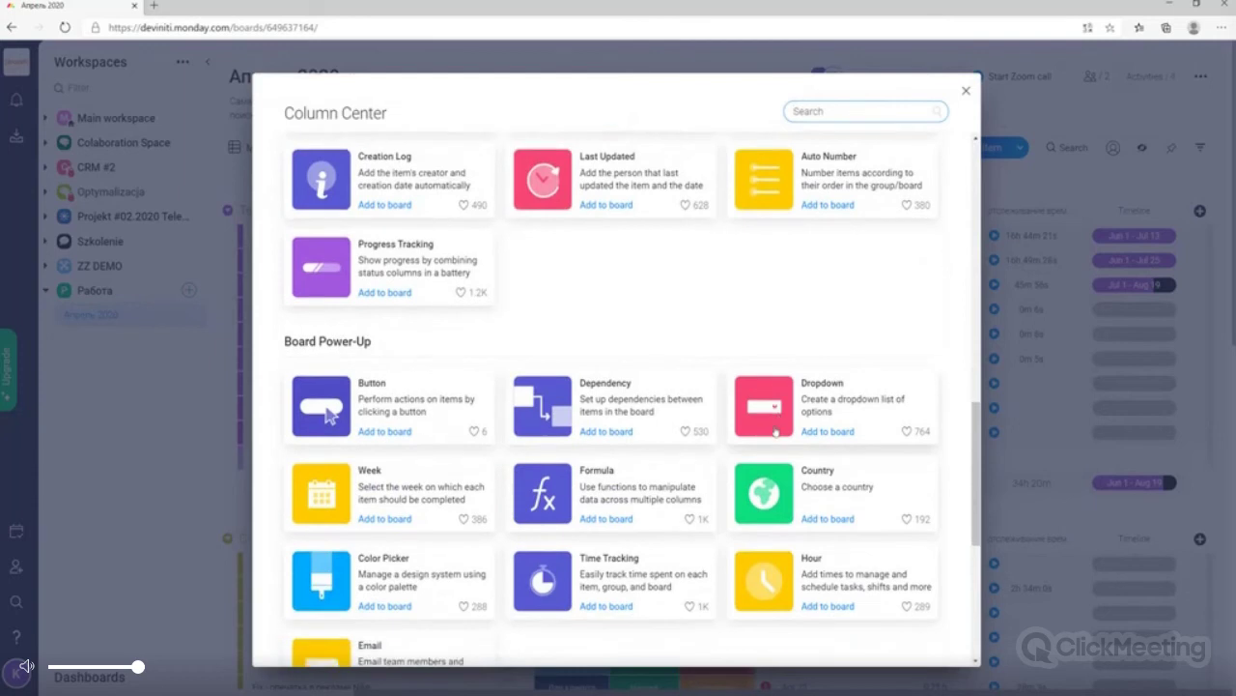
scroll(775, 431, down, 4)
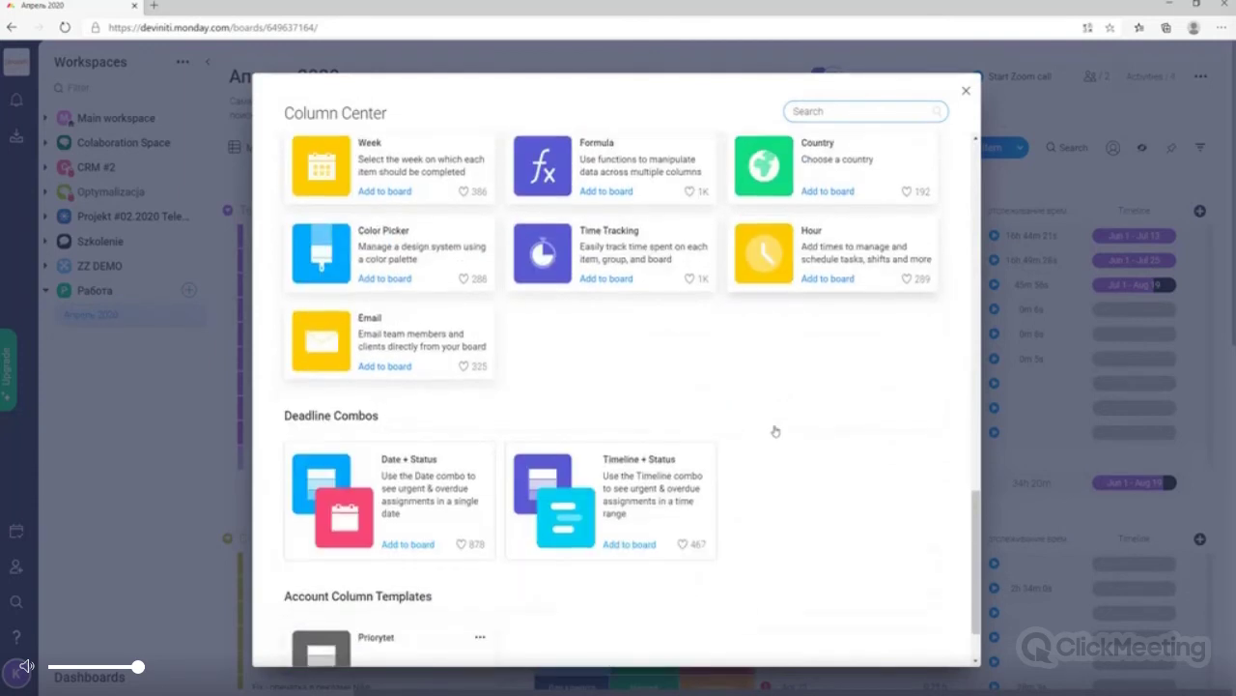
scroll(775, 431, down, 1)
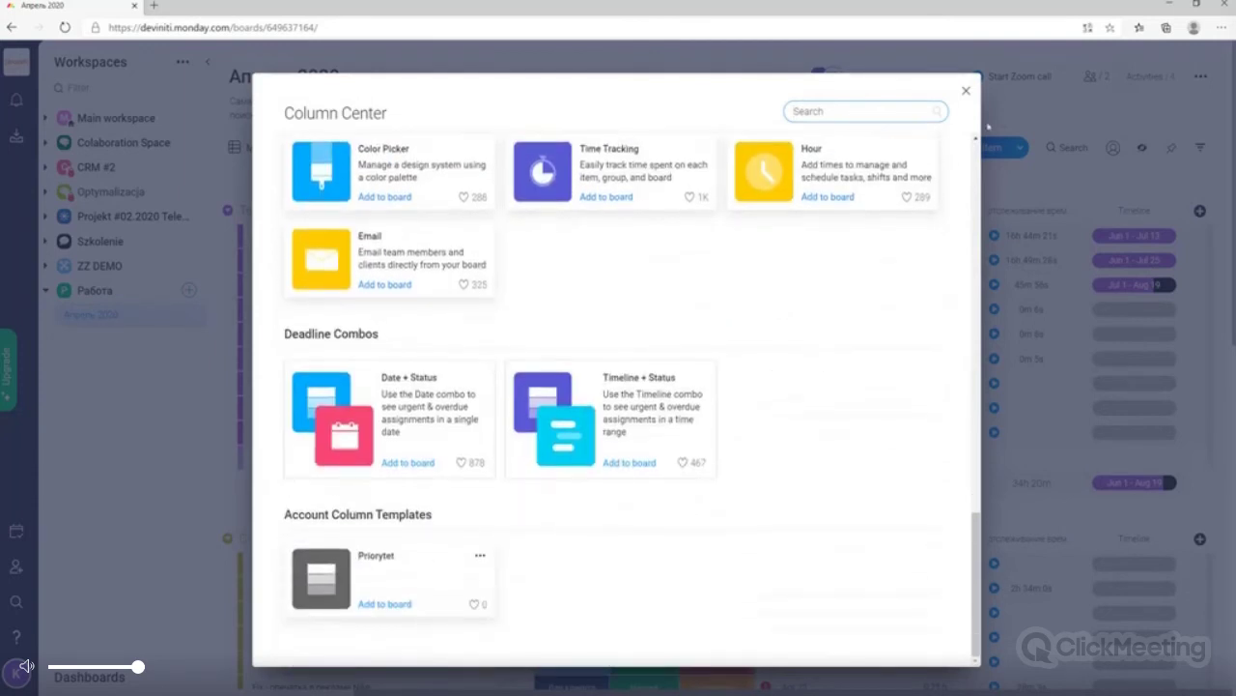
click(967, 92)
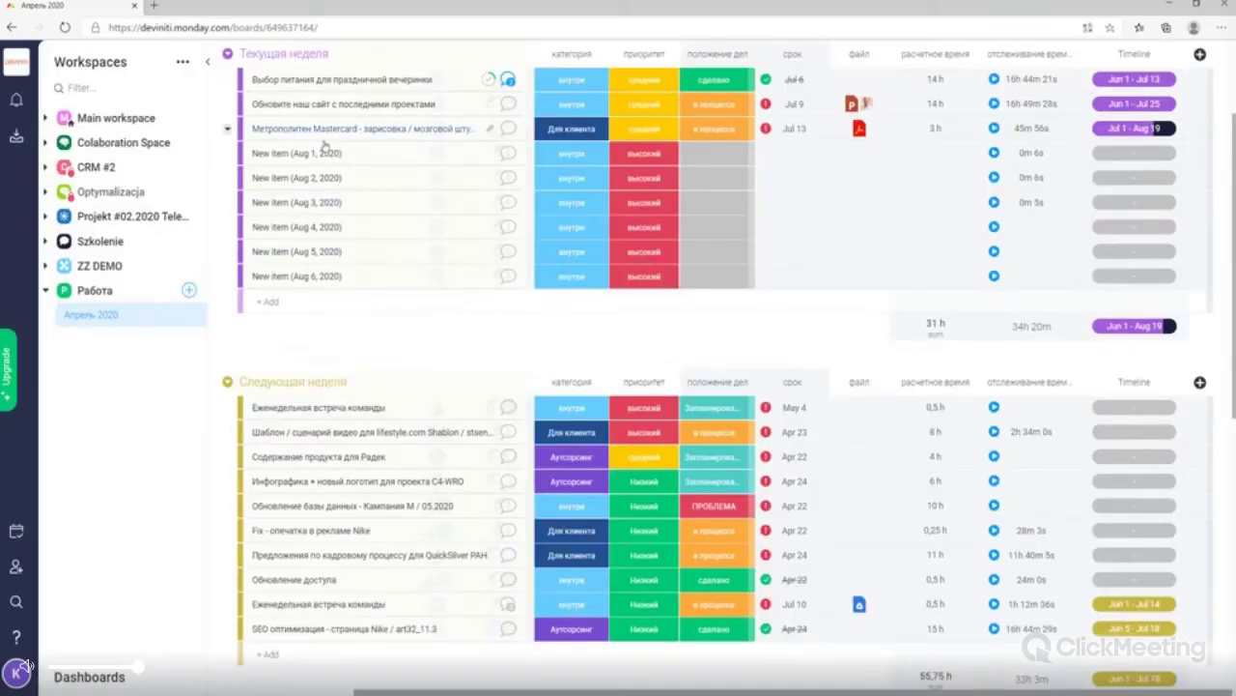
View the Sales CRM, Leads tracking, Sales Pipeline and Testy A/B - Kwiecień/Maj boards in the Colaboration Space workspace
click(45, 143)
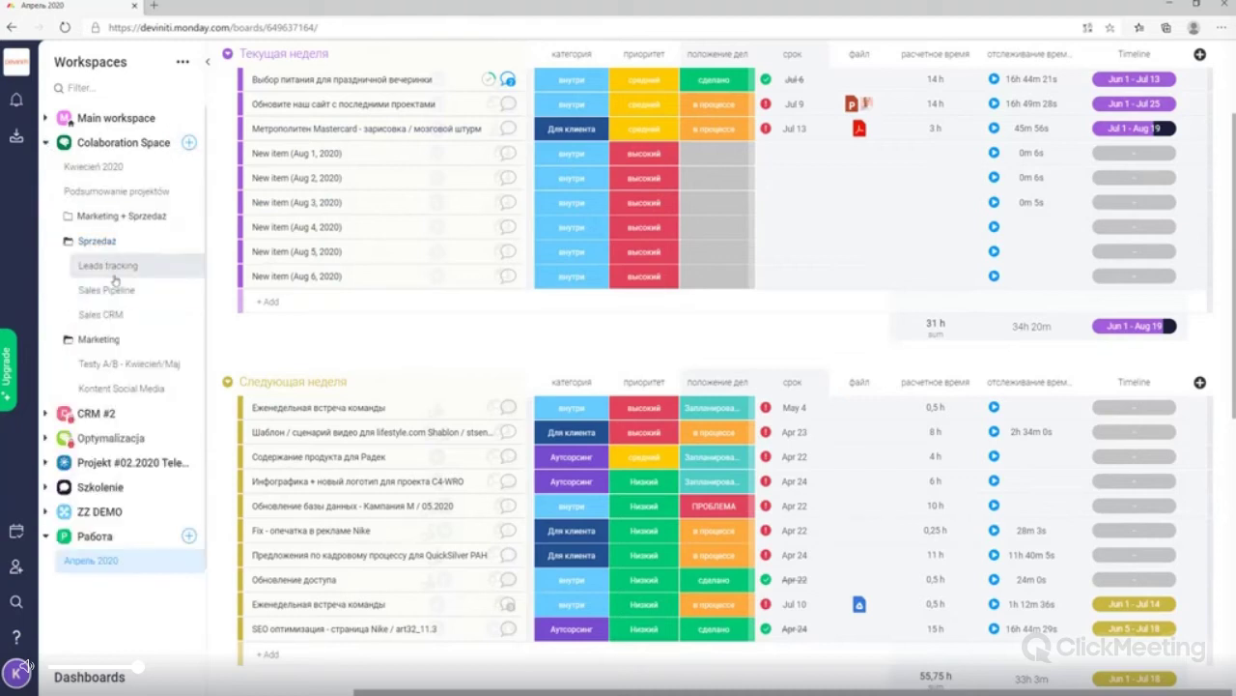
click(115, 315)
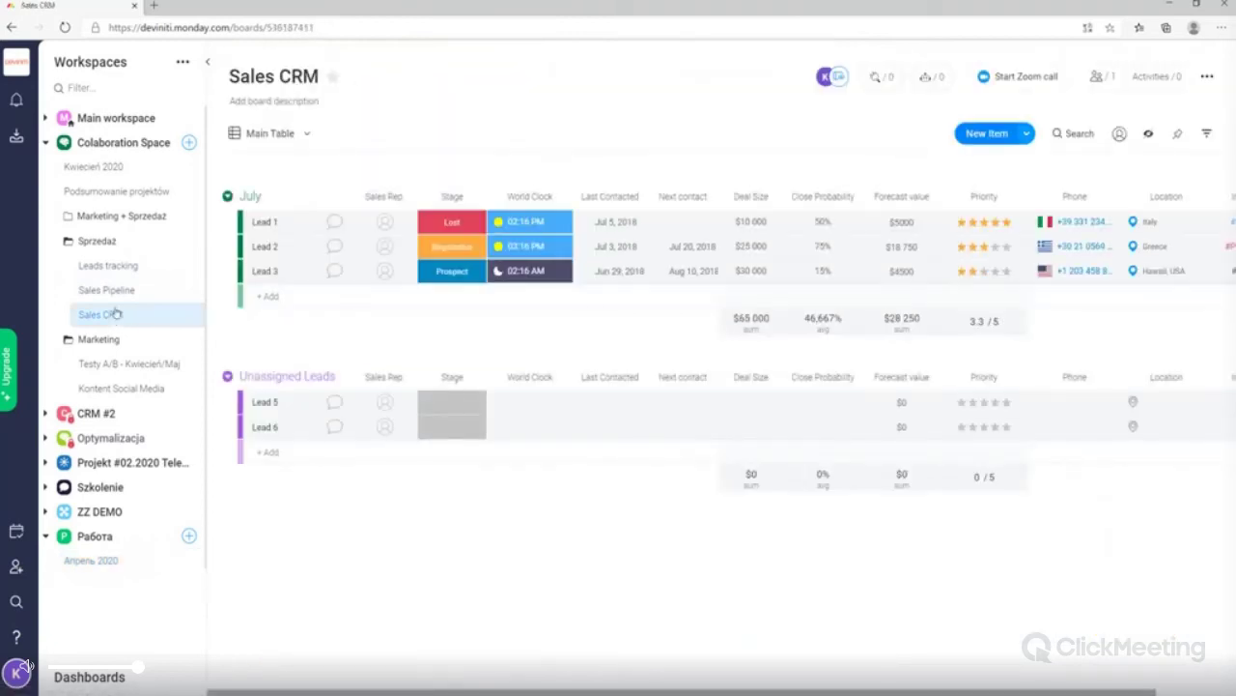
click(125, 267)
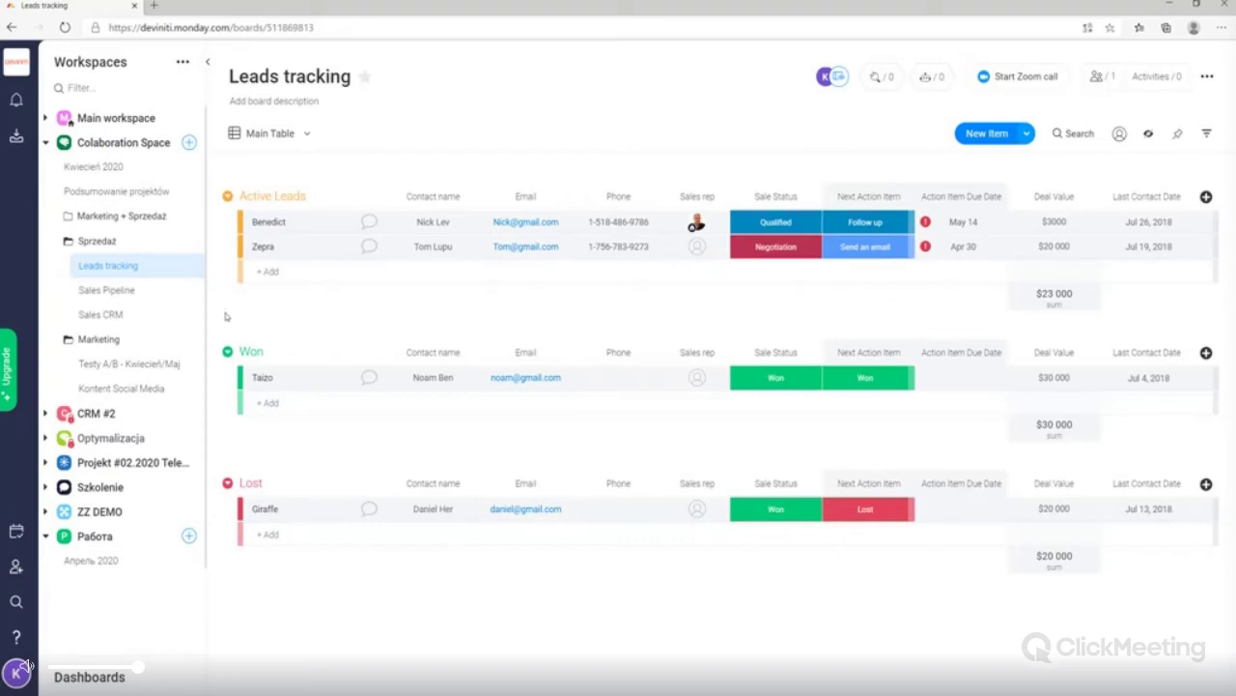
click(116, 289)
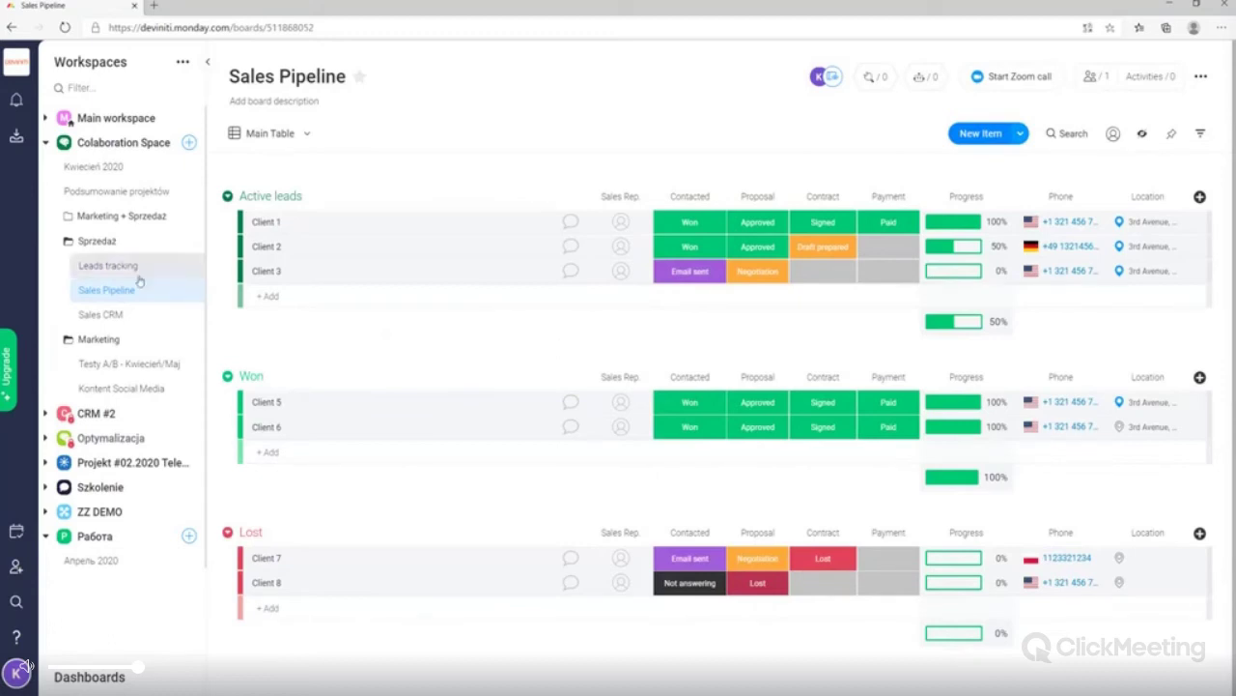
click(102, 315)
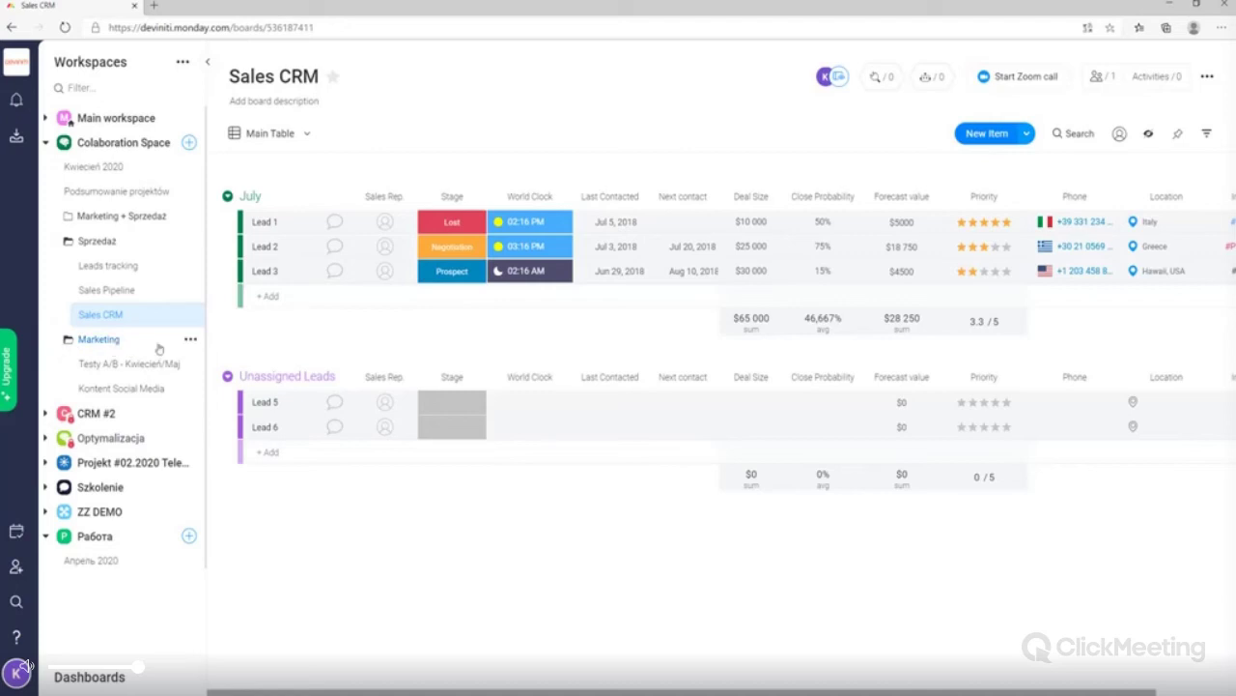
click(142, 373)
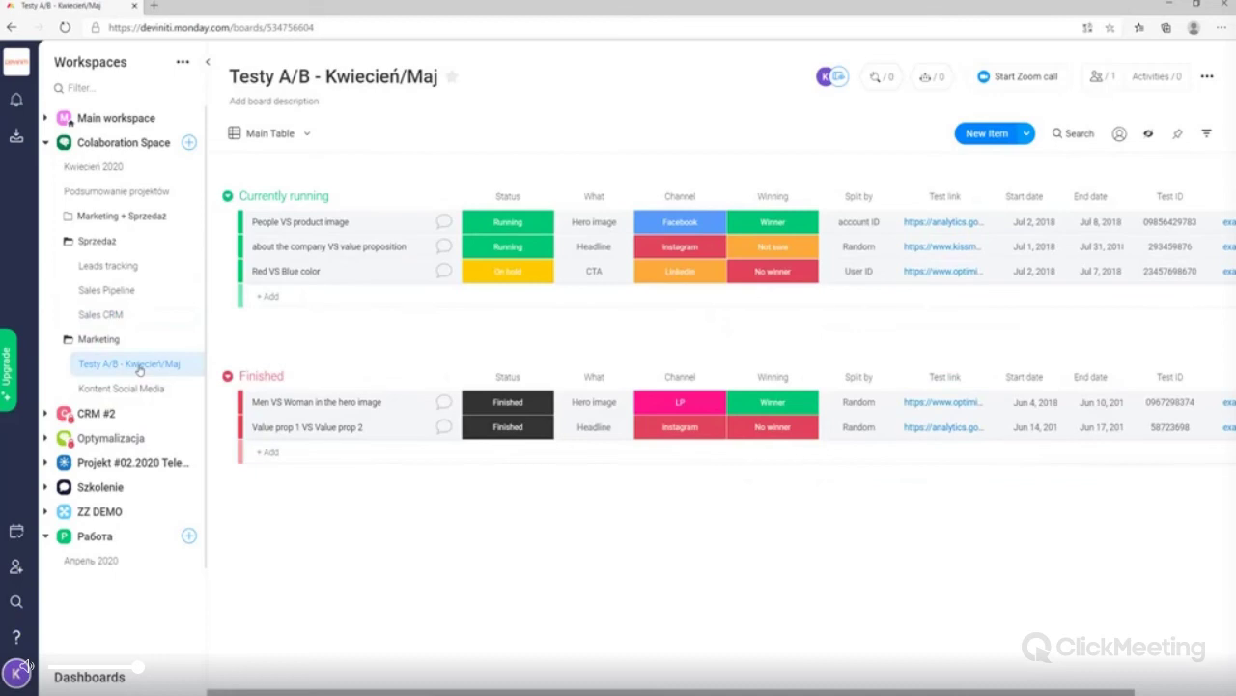
Compare the Kontent Social Media and Testy A/B - Kwiecień/Maj boards, ending on Kontent Social Media, and collapse the Marketing and Sprzedaż folders
click(142, 391)
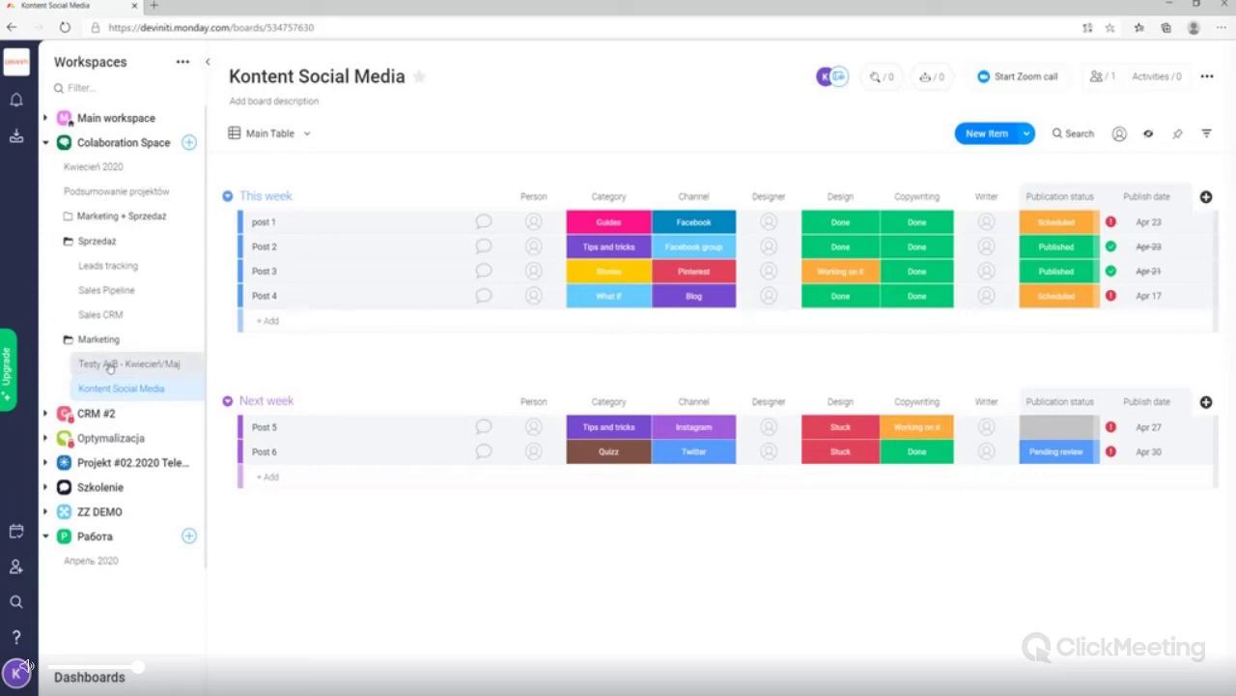
click(110, 365)
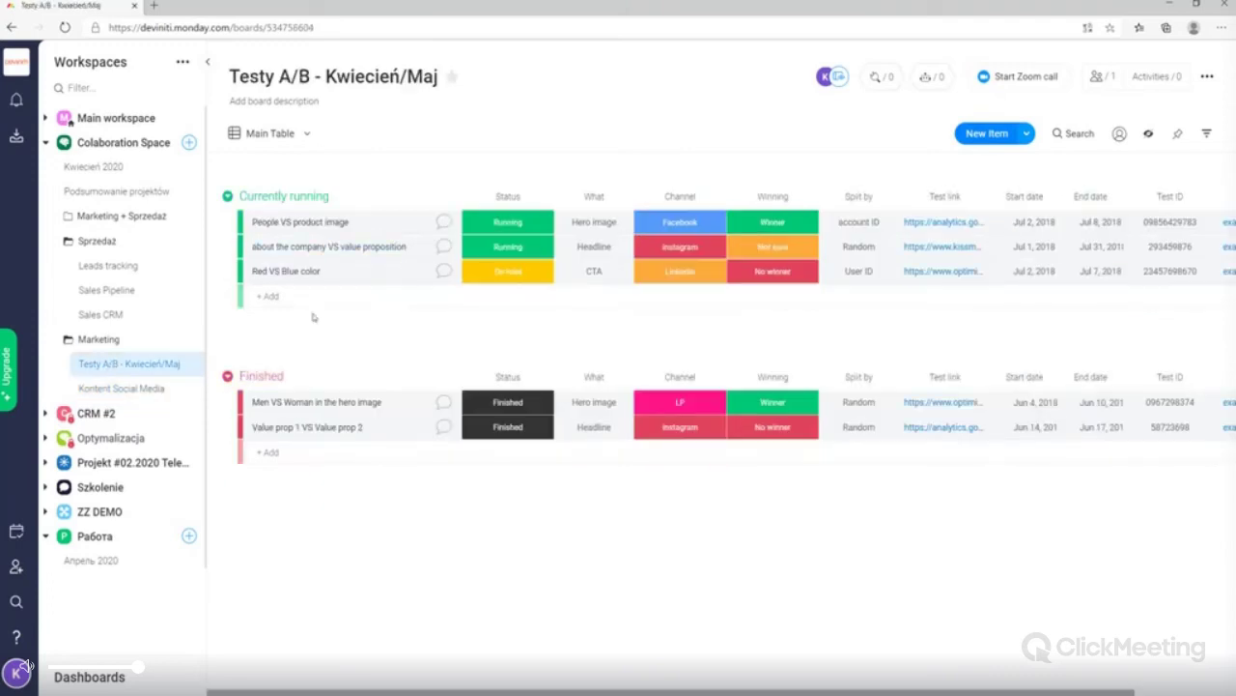
click(131, 387)
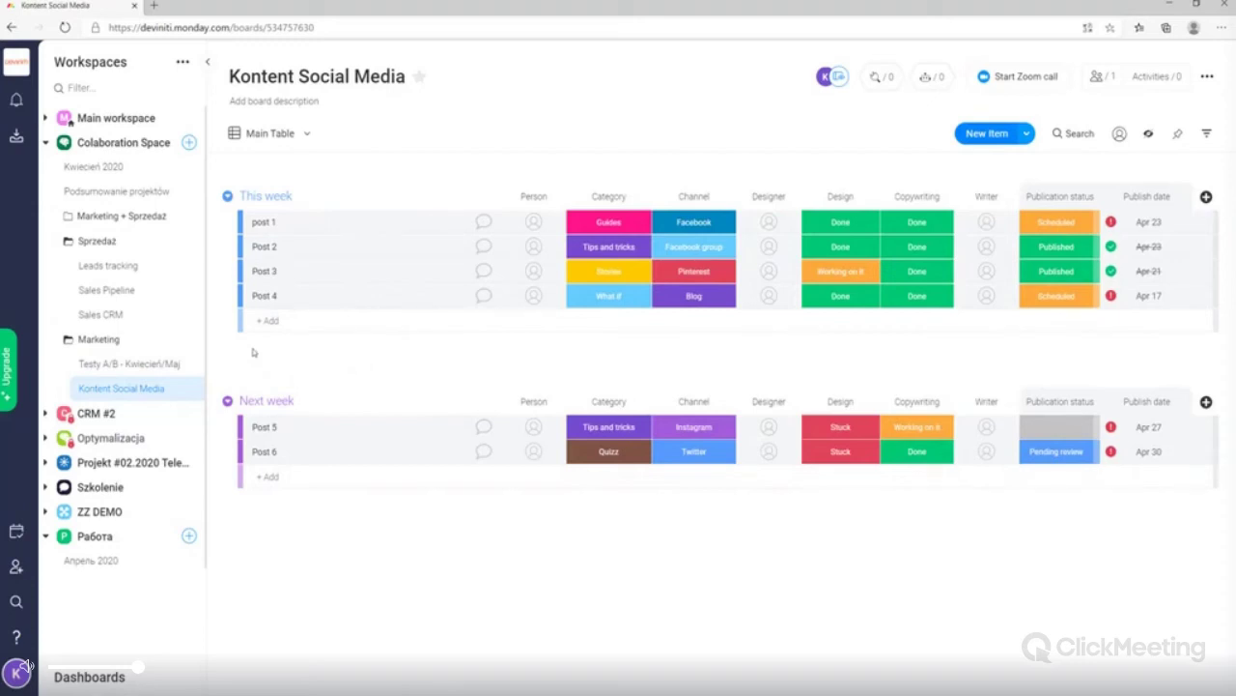
click(67, 342)
click(69, 241)
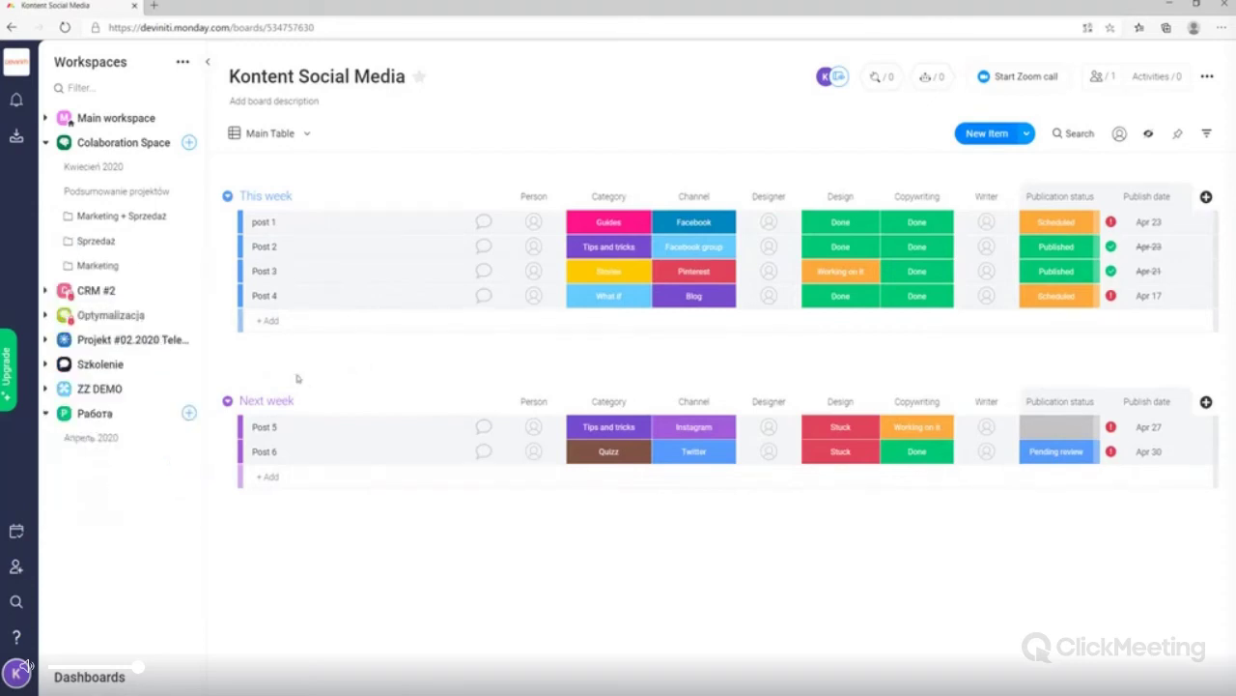
Show the available Category labels for post 1 on the Kontent Social Media board and close them without choosing one
right_click(632, 224)
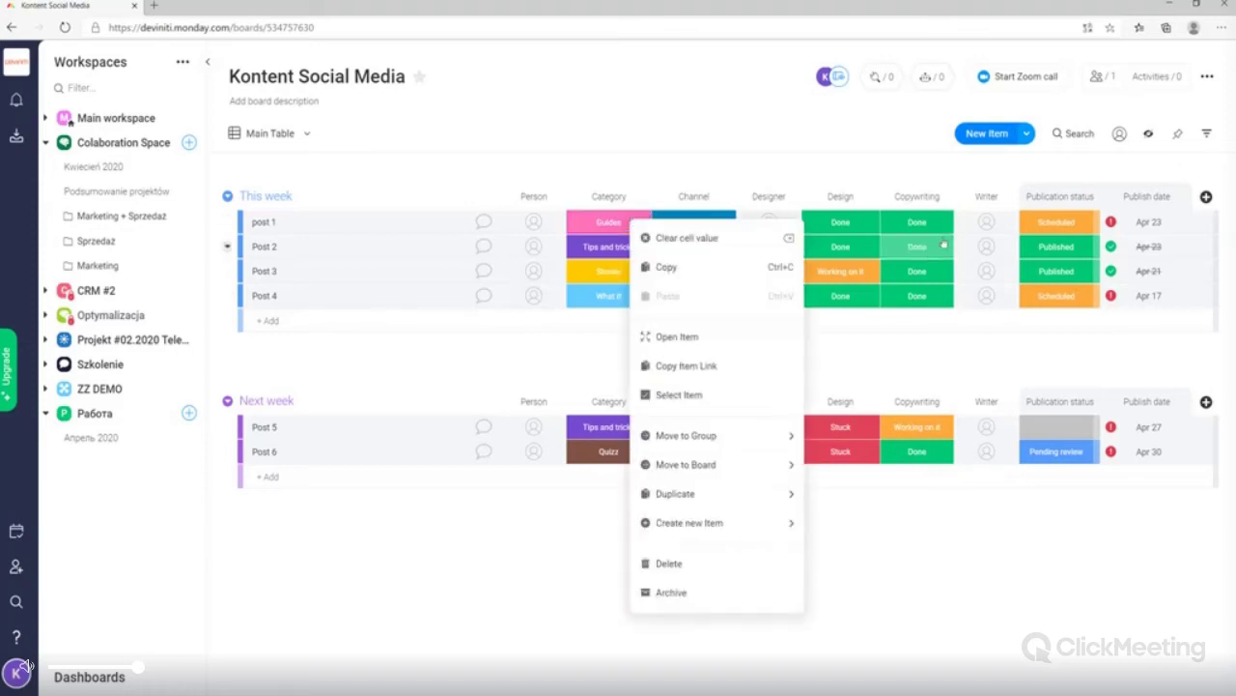
click(605, 226)
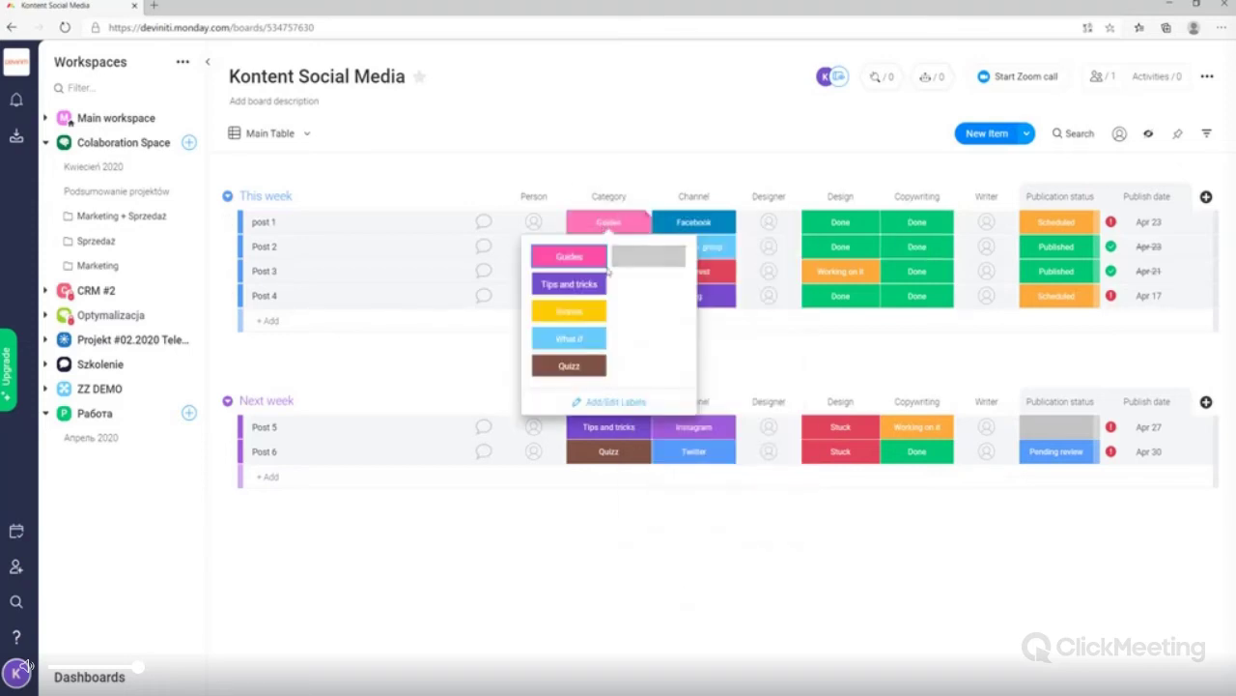
click(561, 154)
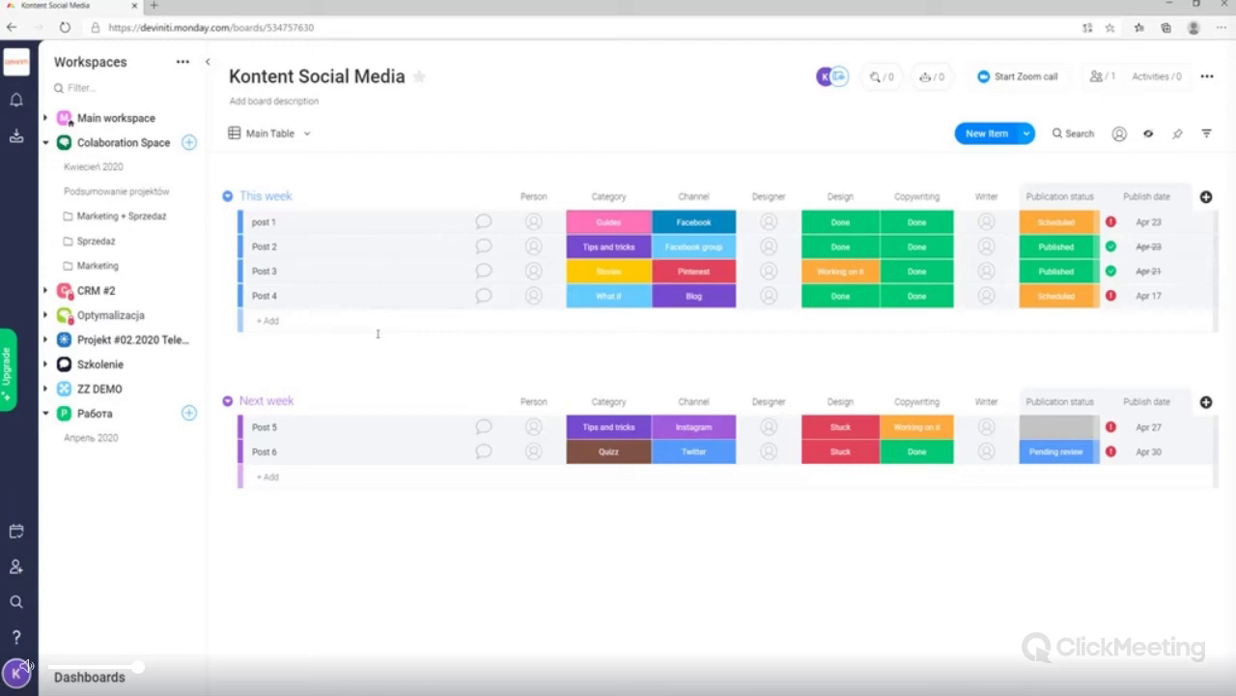
Open the Апрель 2020 board's automations and review the Automations Center, the active automations and the daily item-creation rule
click(85, 439)
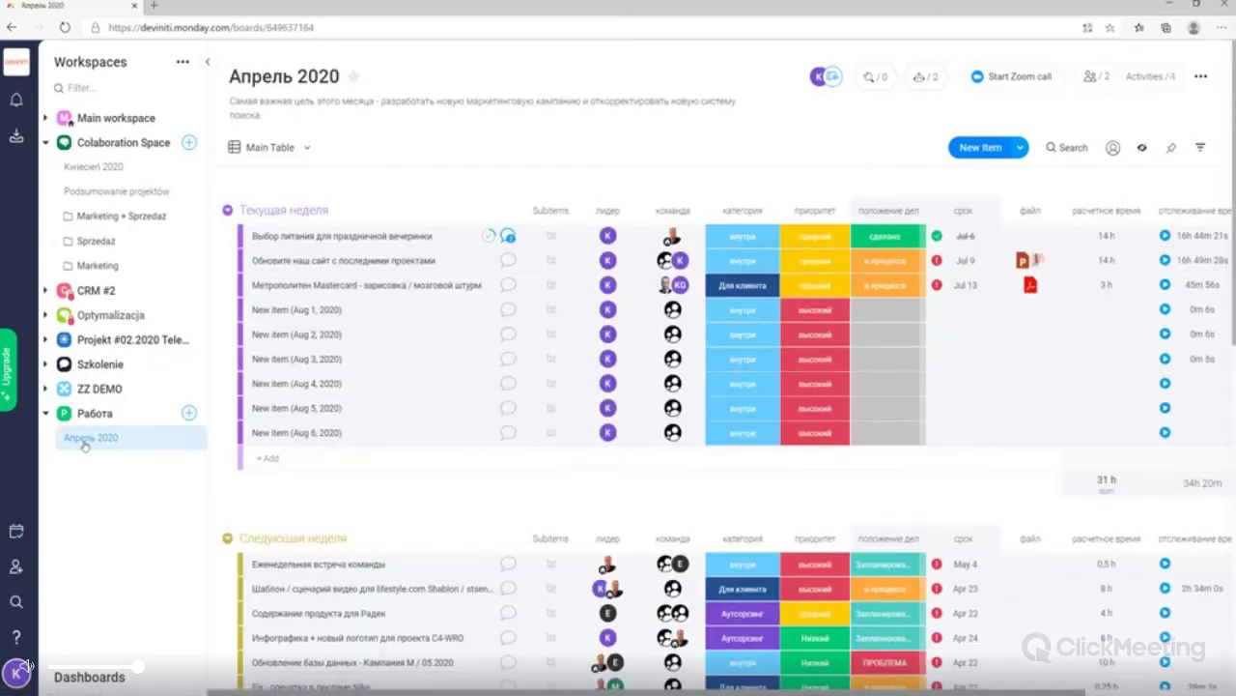
click(923, 77)
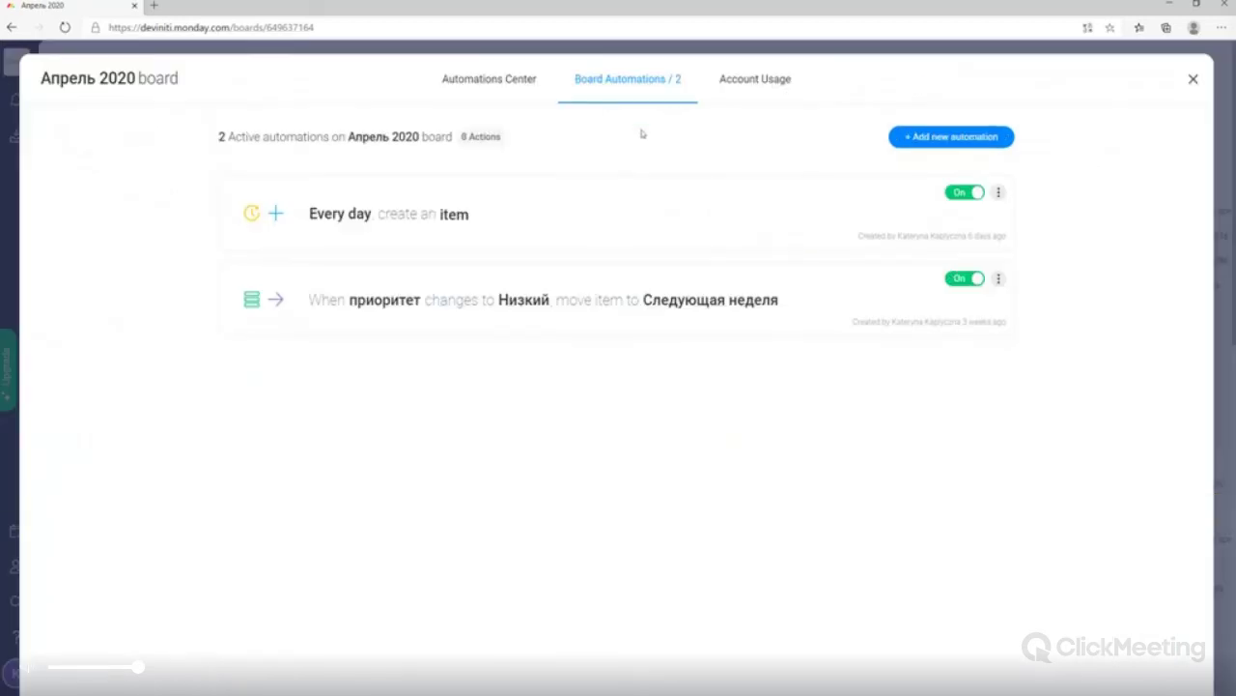
click(531, 85)
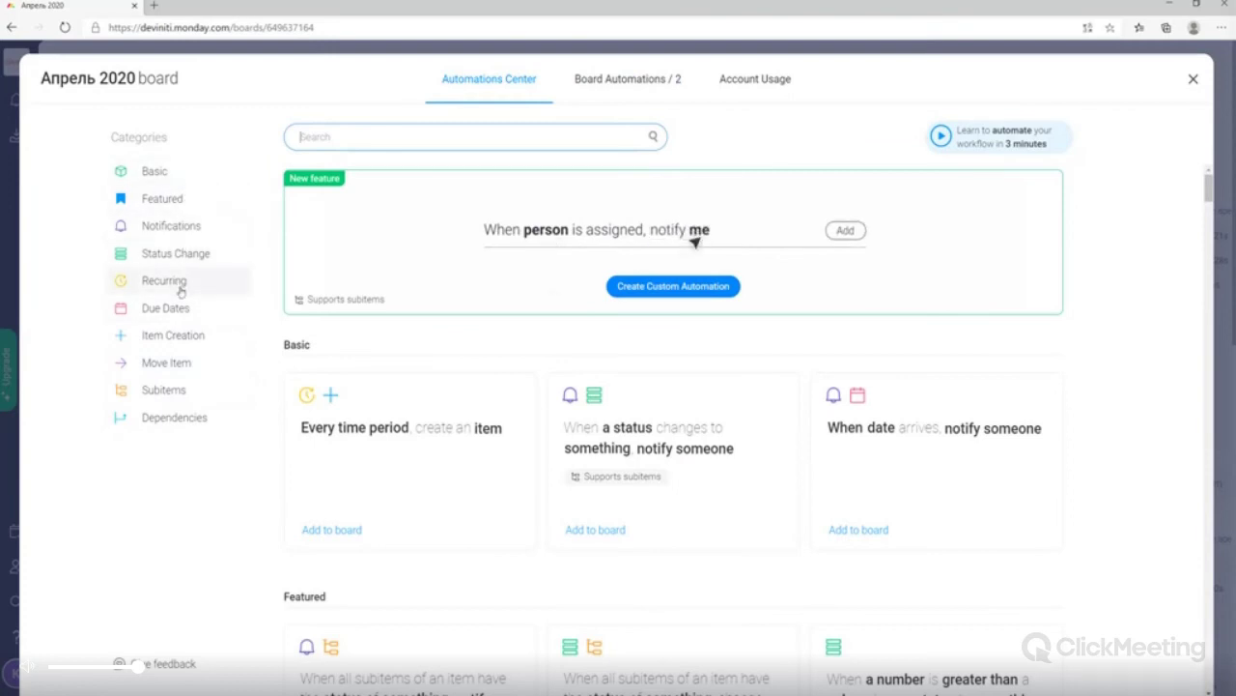
click(614, 80)
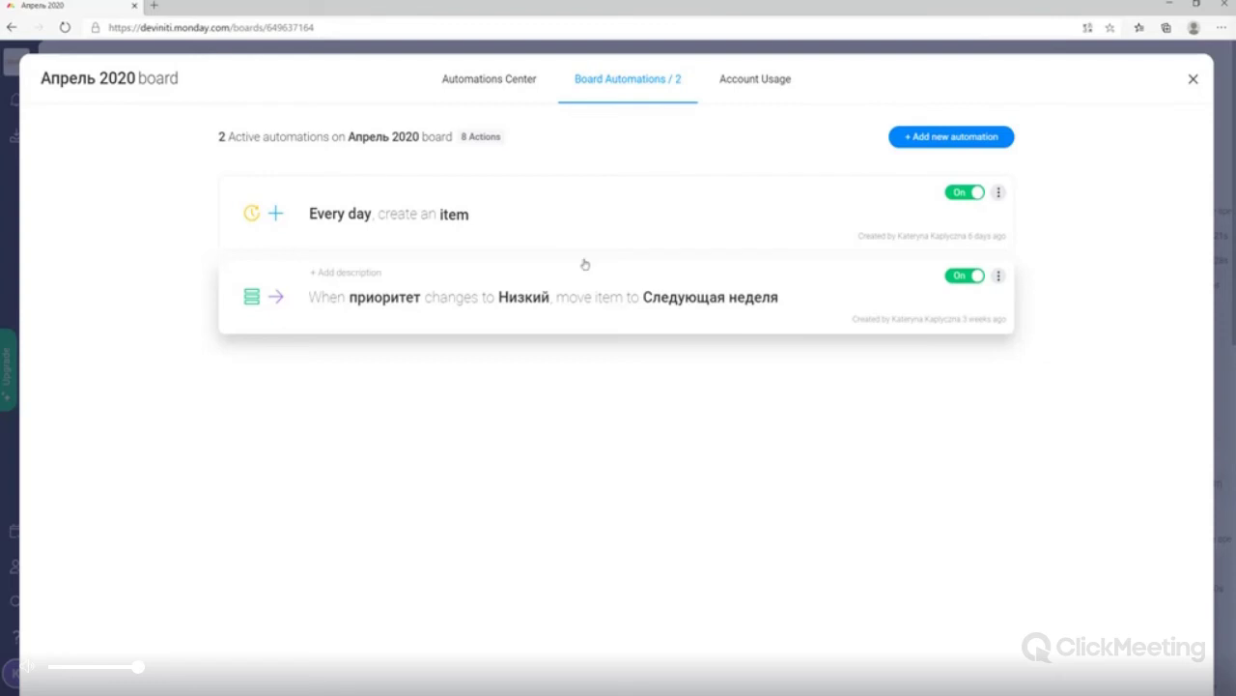
click(561, 230)
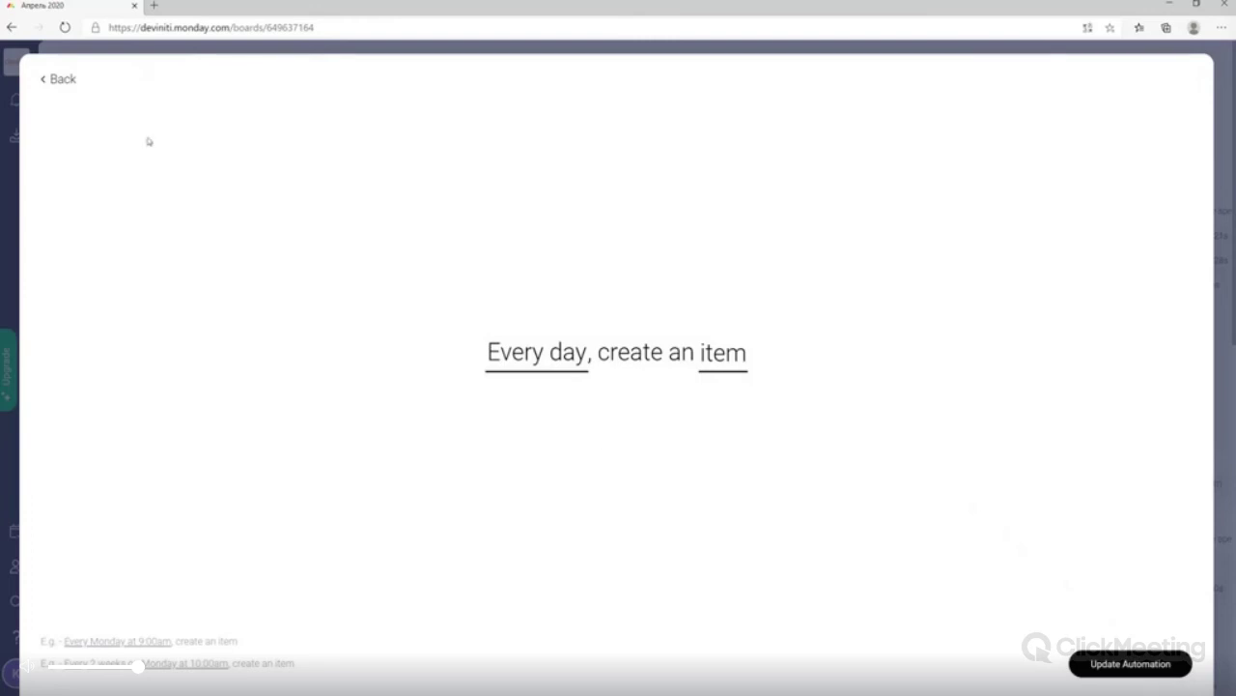
click(64, 81)
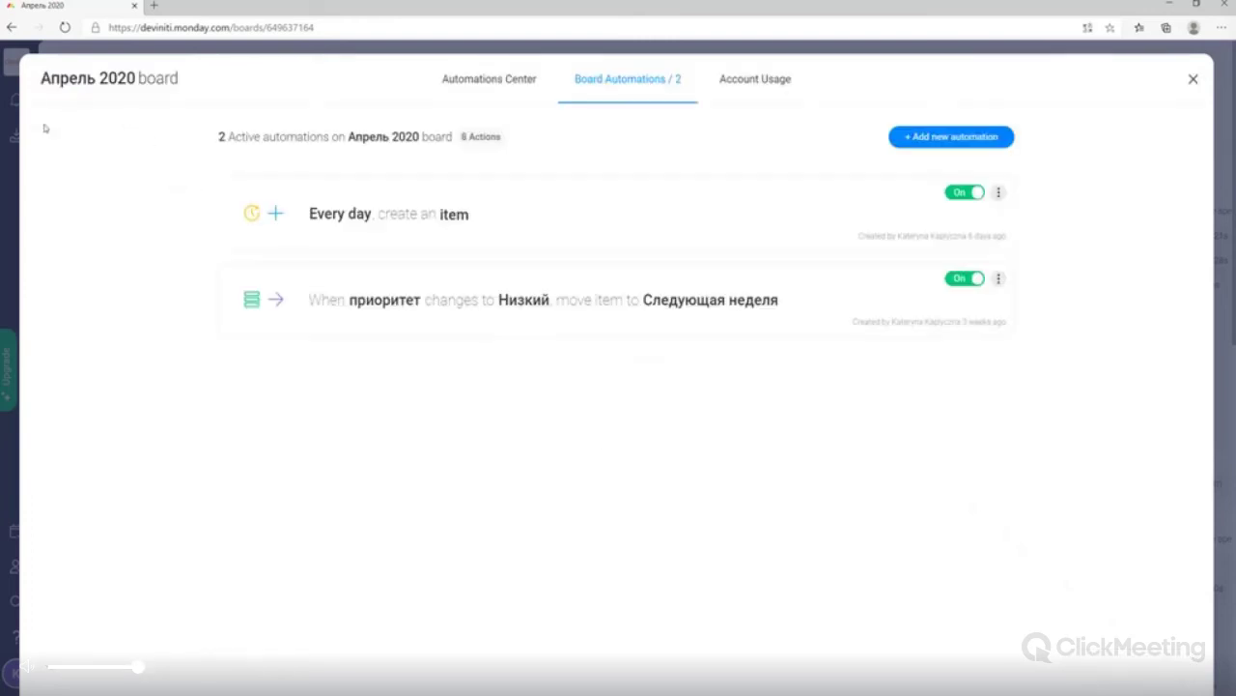
Start a new automation from the Recurring template "Every time period, create an item"
click(489, 79)
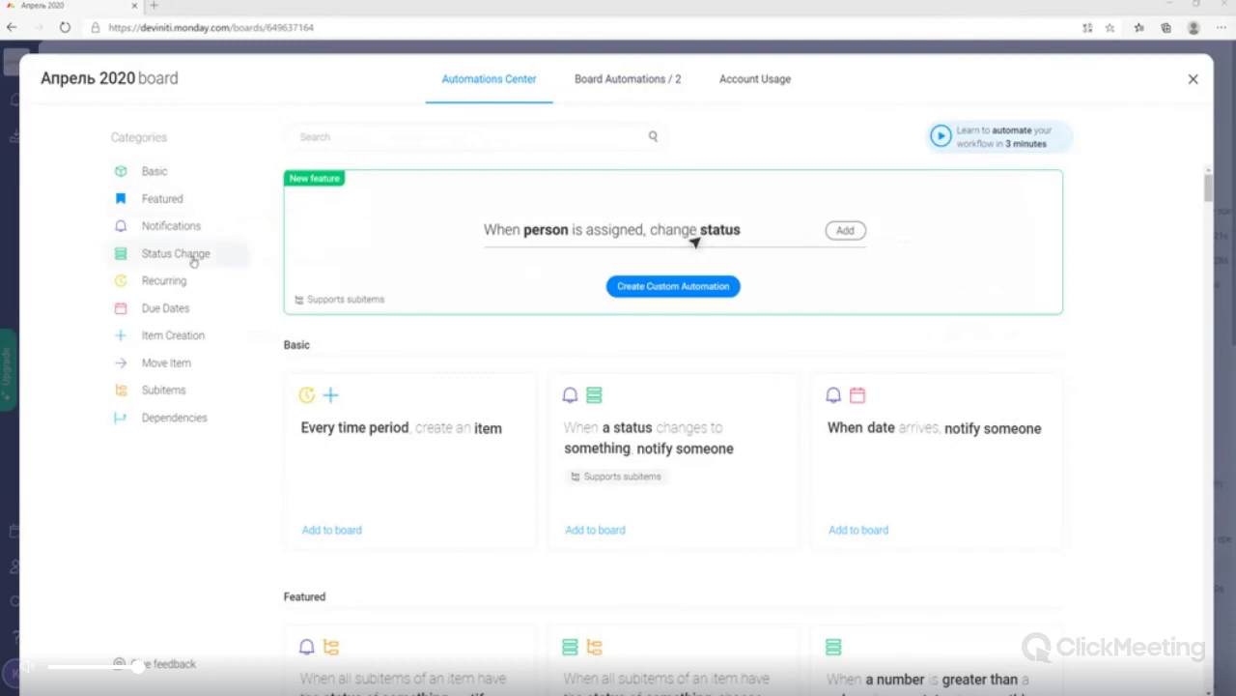
click(178, 290)
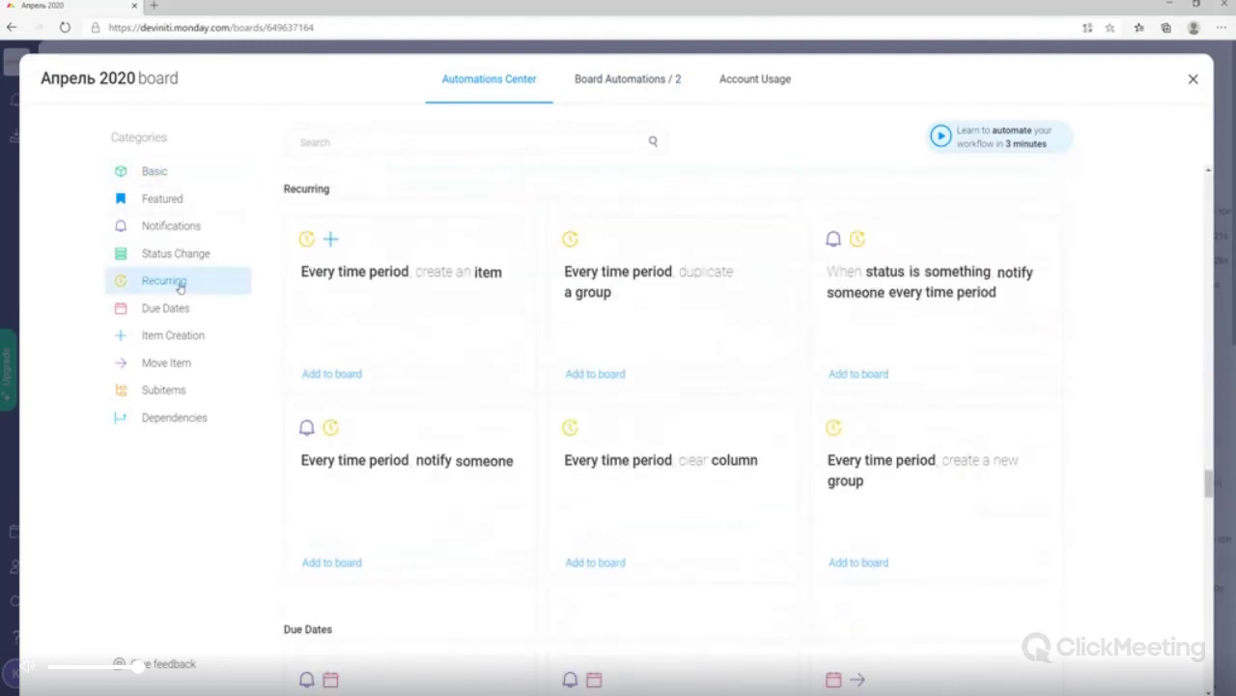
click(373, 313)
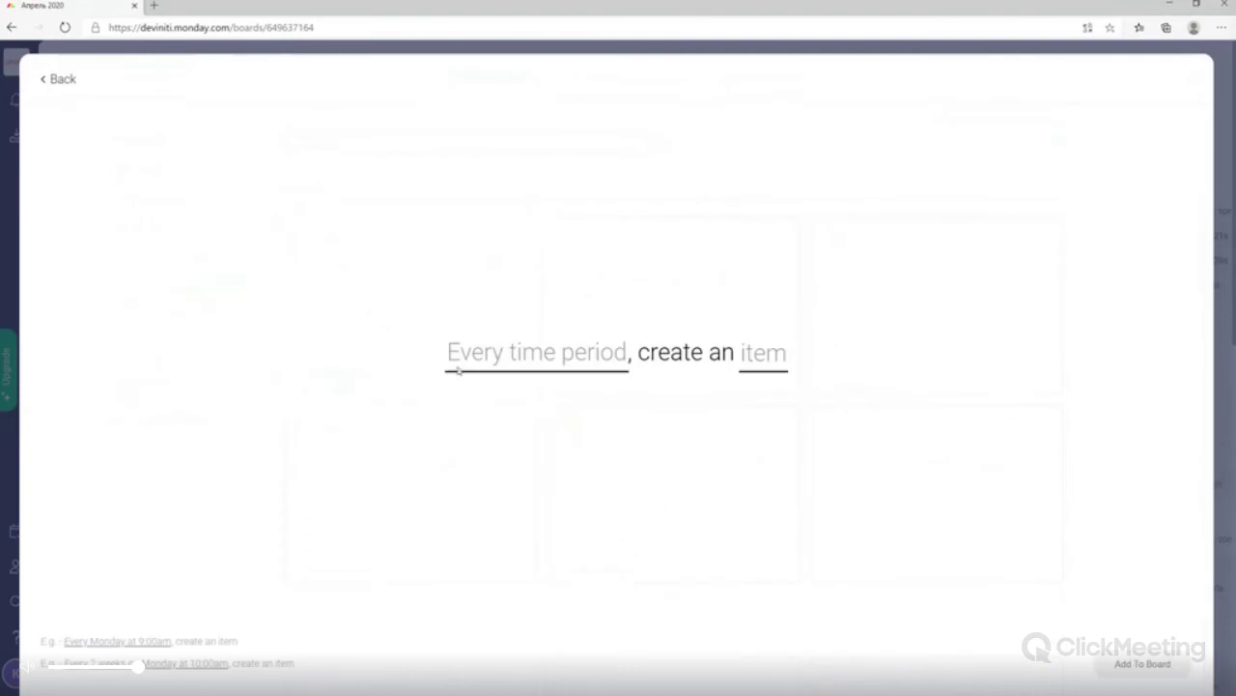
Try to set the new automation's time period to weekly at 10 AM
click(541, 363)
click(803, 330)
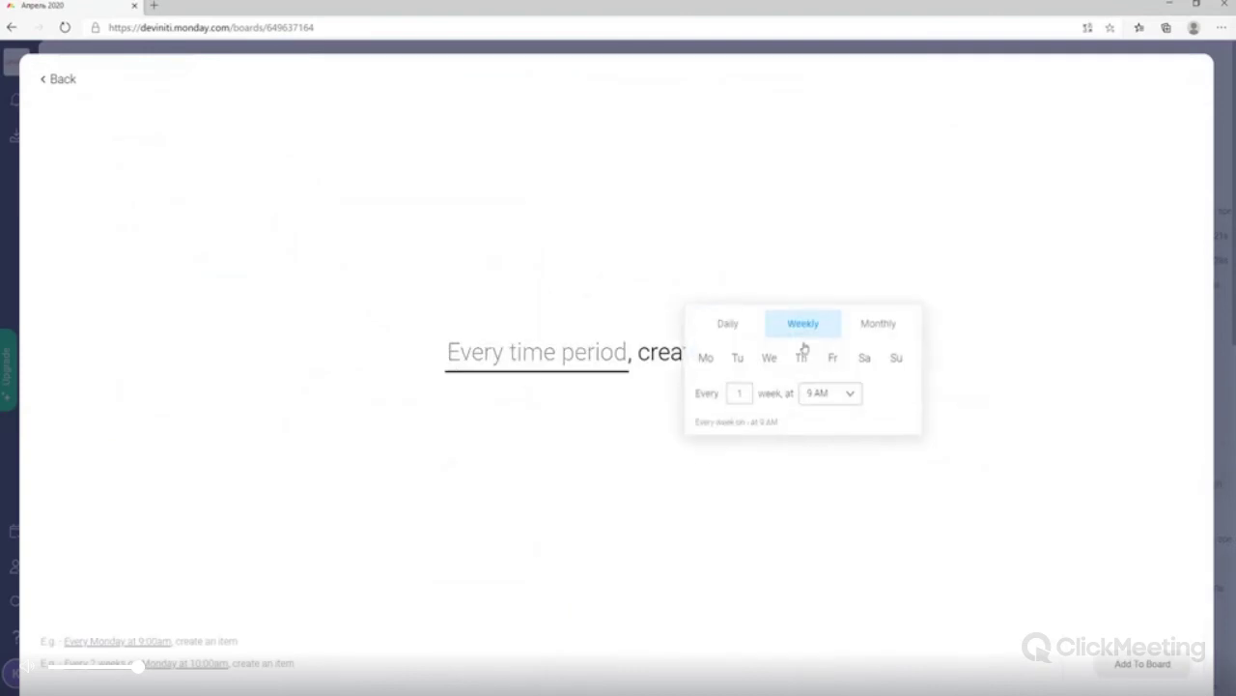
click(820, 393)
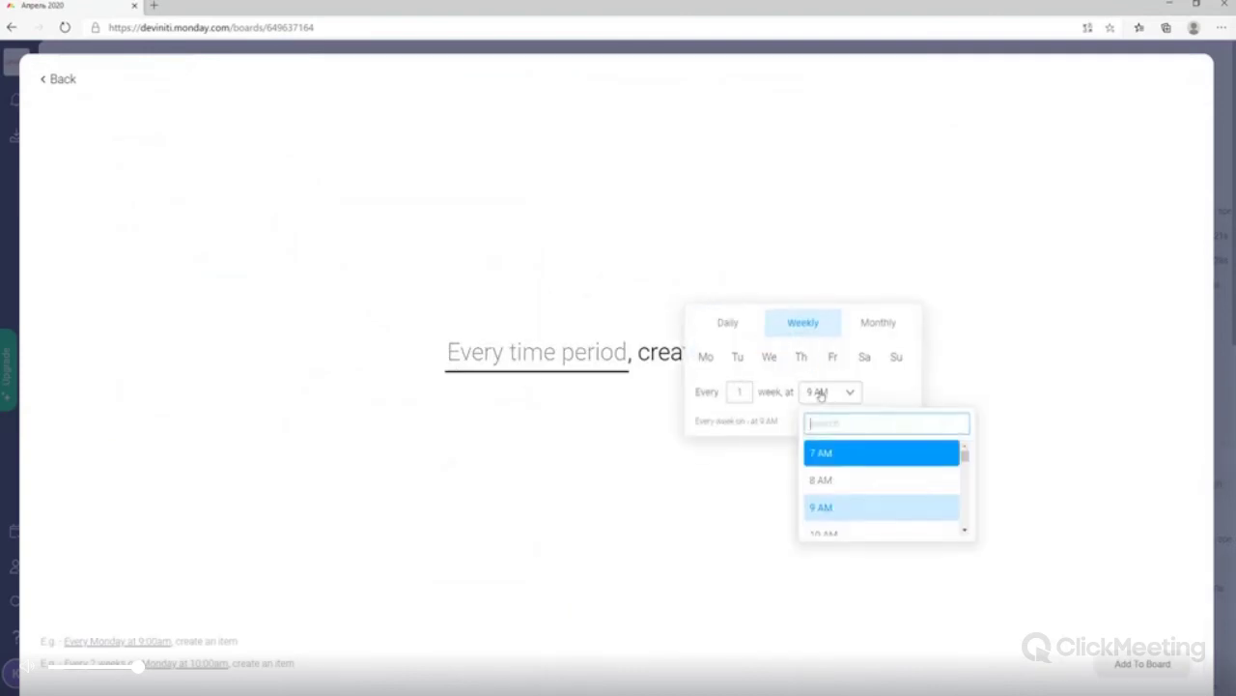
click(834, 532)
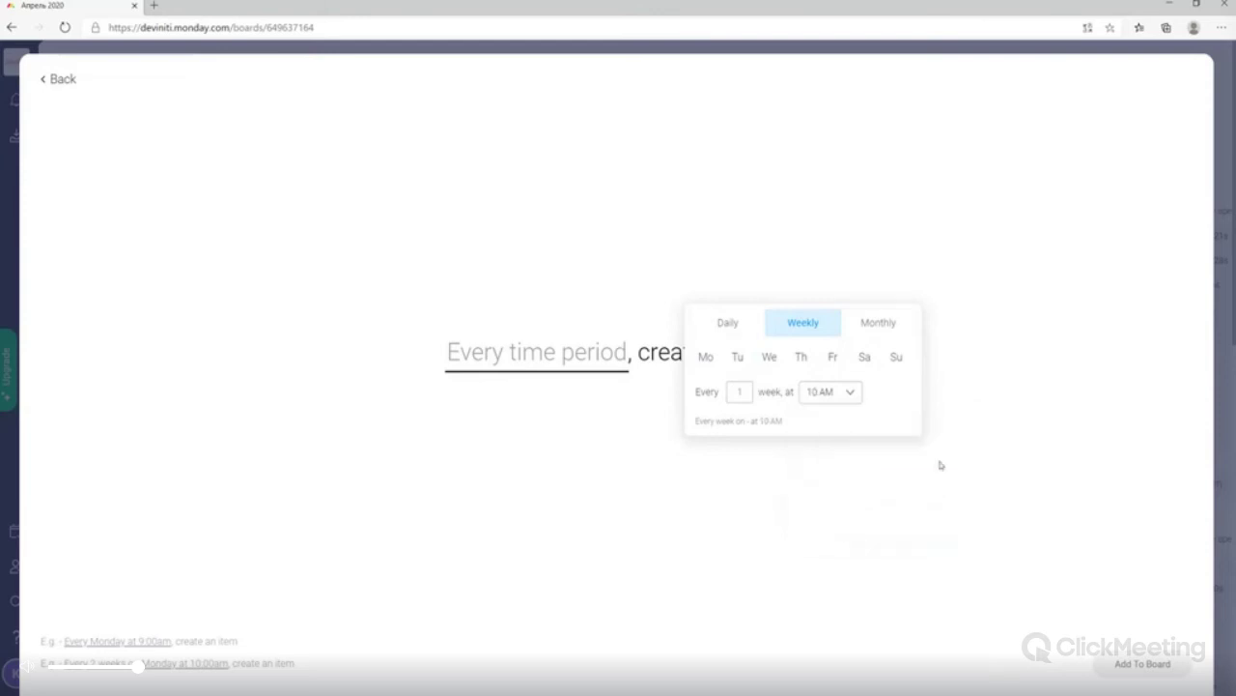
click(938, 464)
In the automation's item values, assign the first listed person as лидер and the team Zespół 2 as команда
click(781, 363)
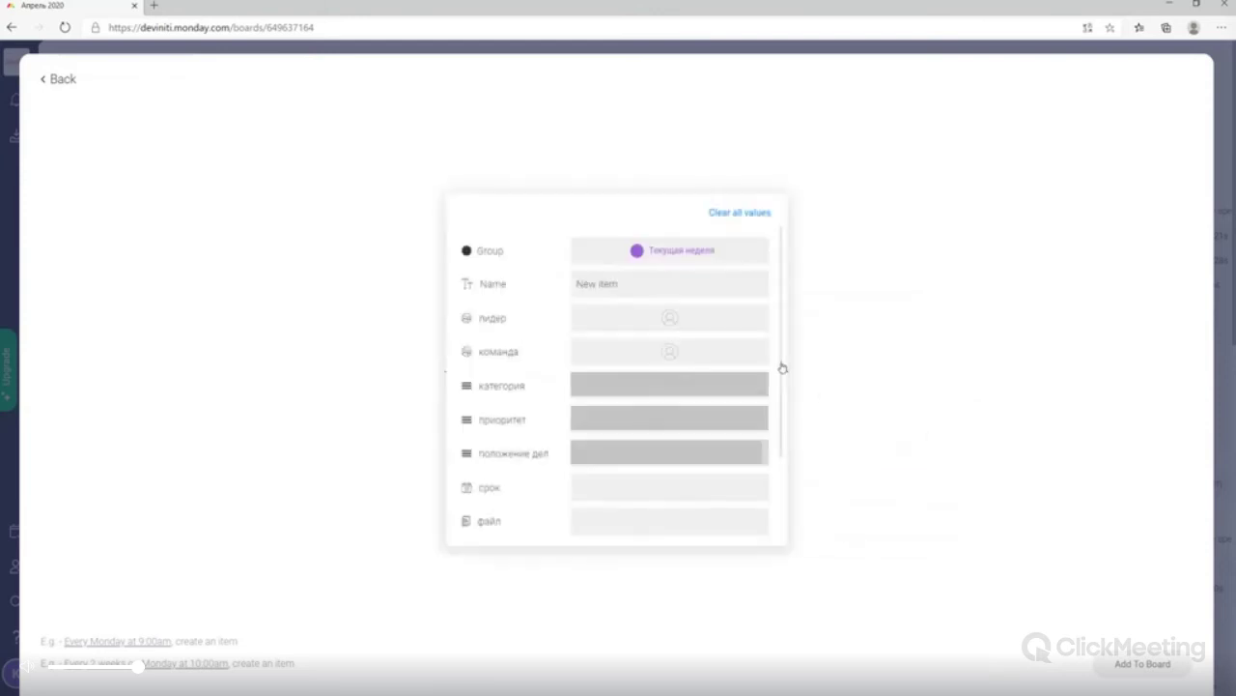
click(694, 317)
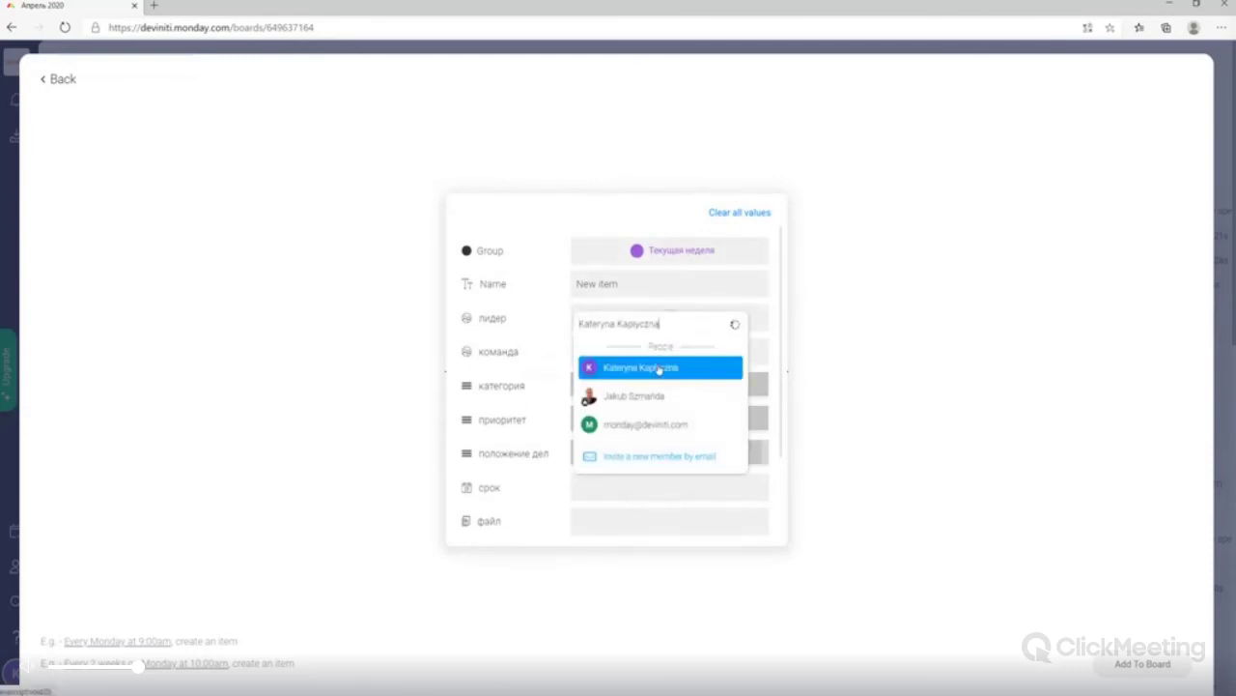
click(657, 368)
click(674, 358)
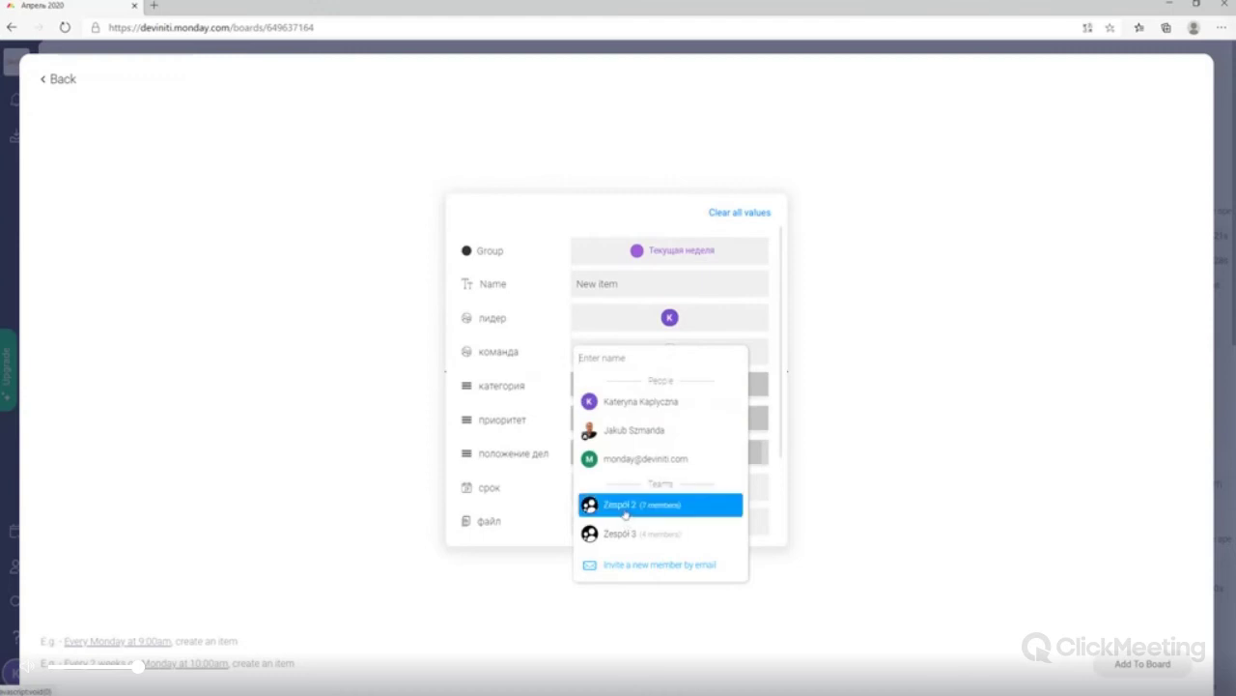
click(626, 508)
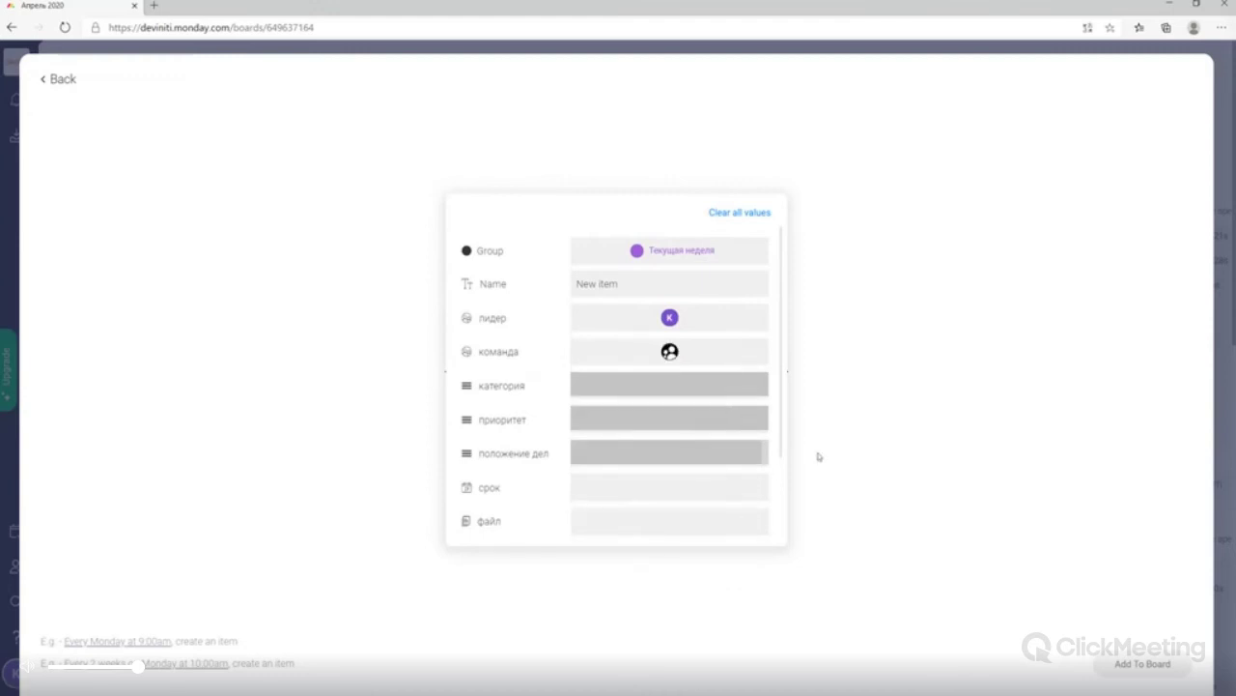
click(874, 401)
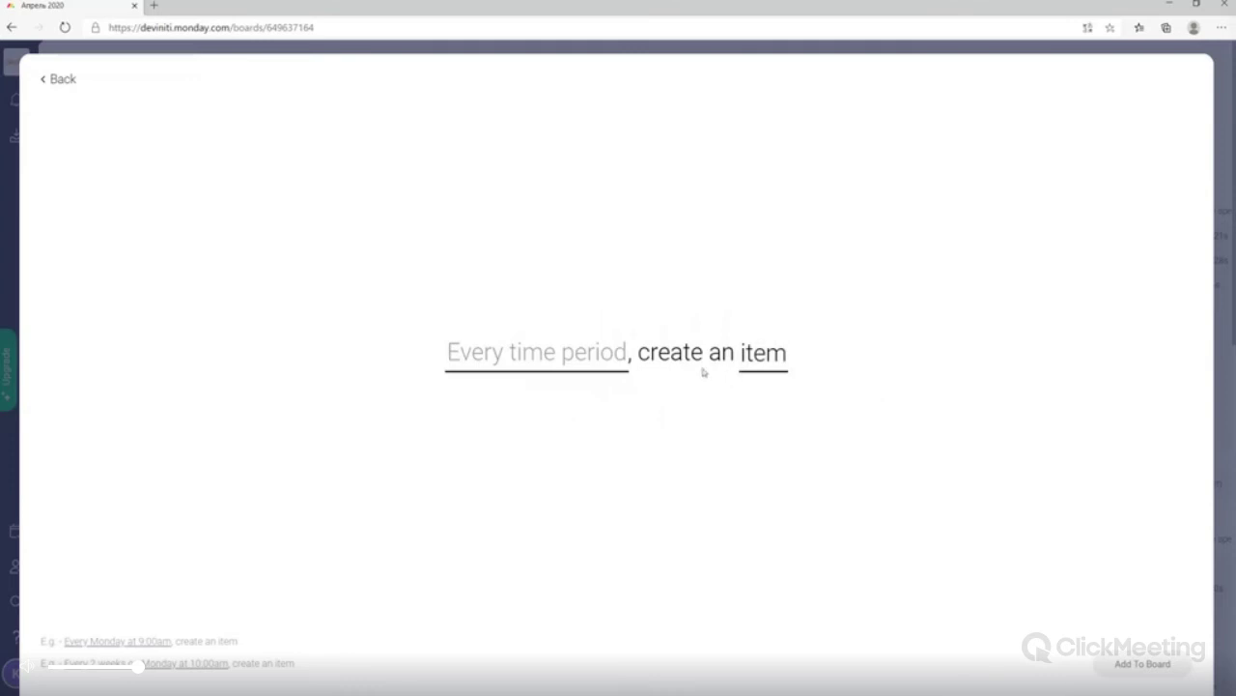
Set the automated item's приоритет to высокий and категория to внутри, leaving срок empty
click(759, 361)
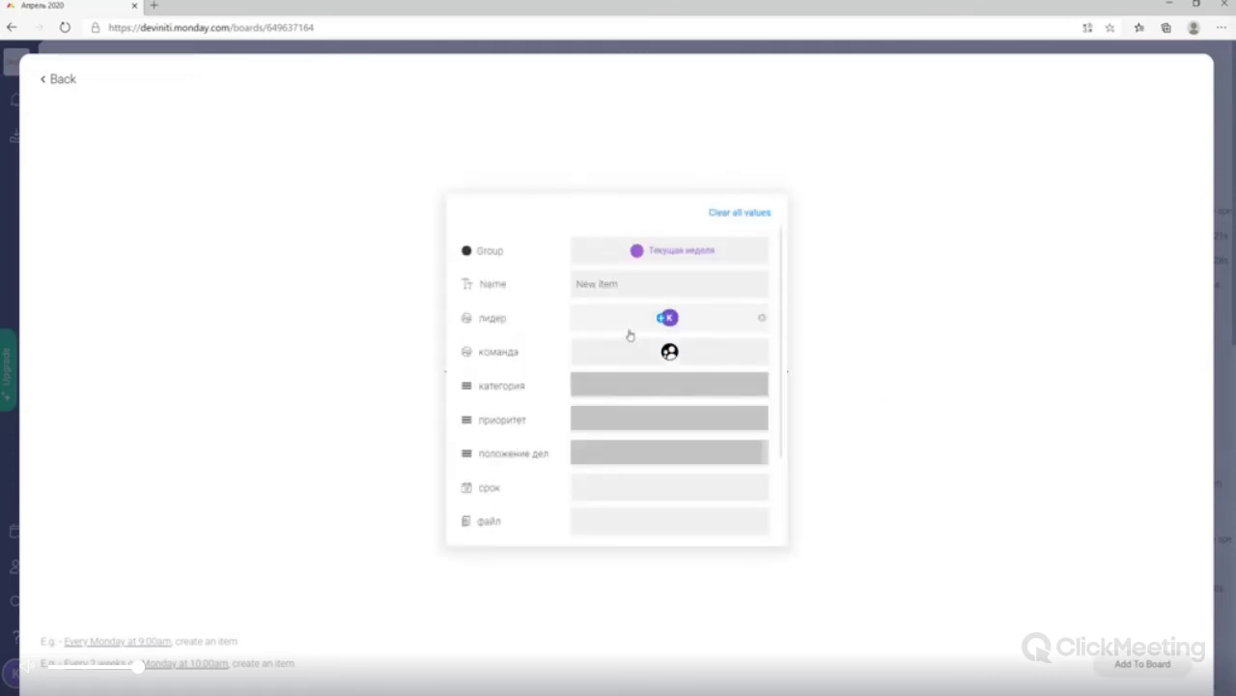
click(682, 415)
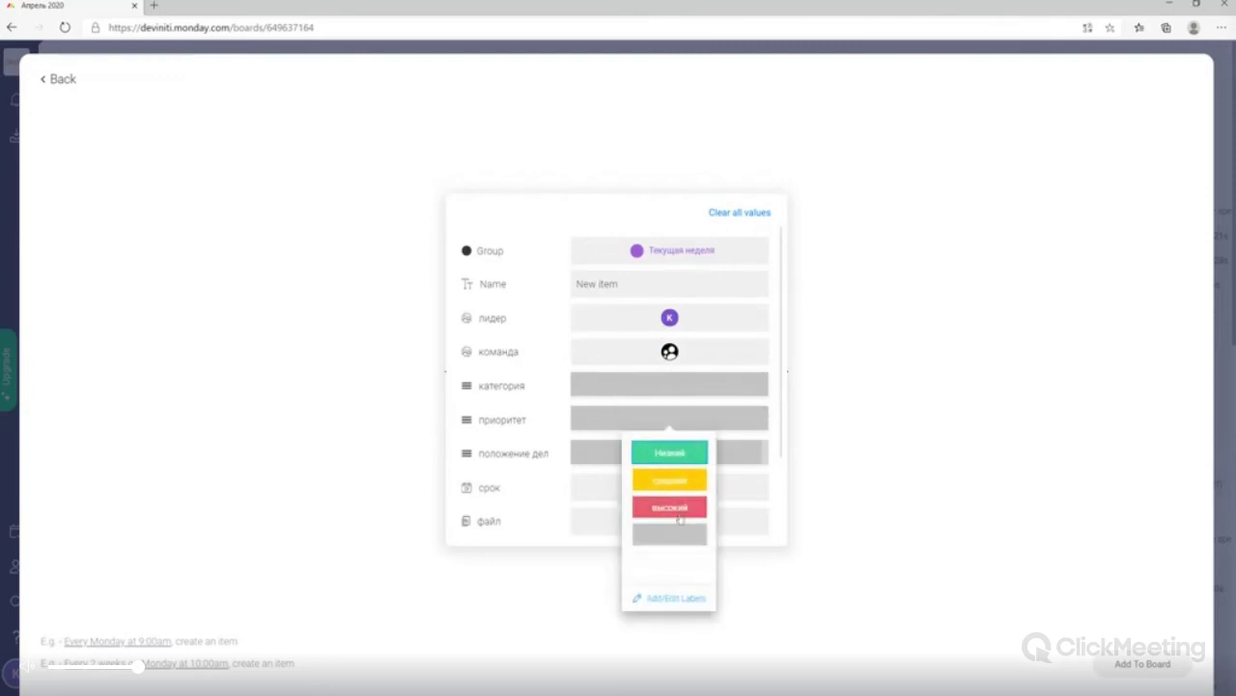
click(675, 509)
click(671, 391)
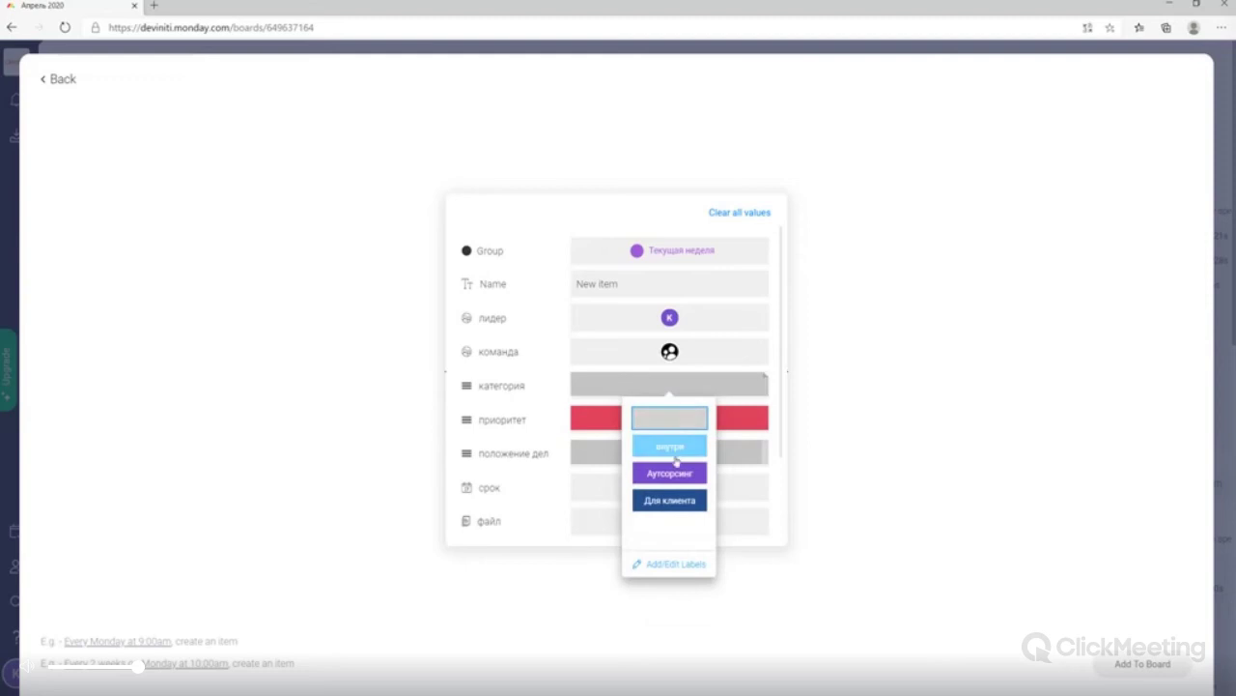
click(669, 444)
click(631, 485)
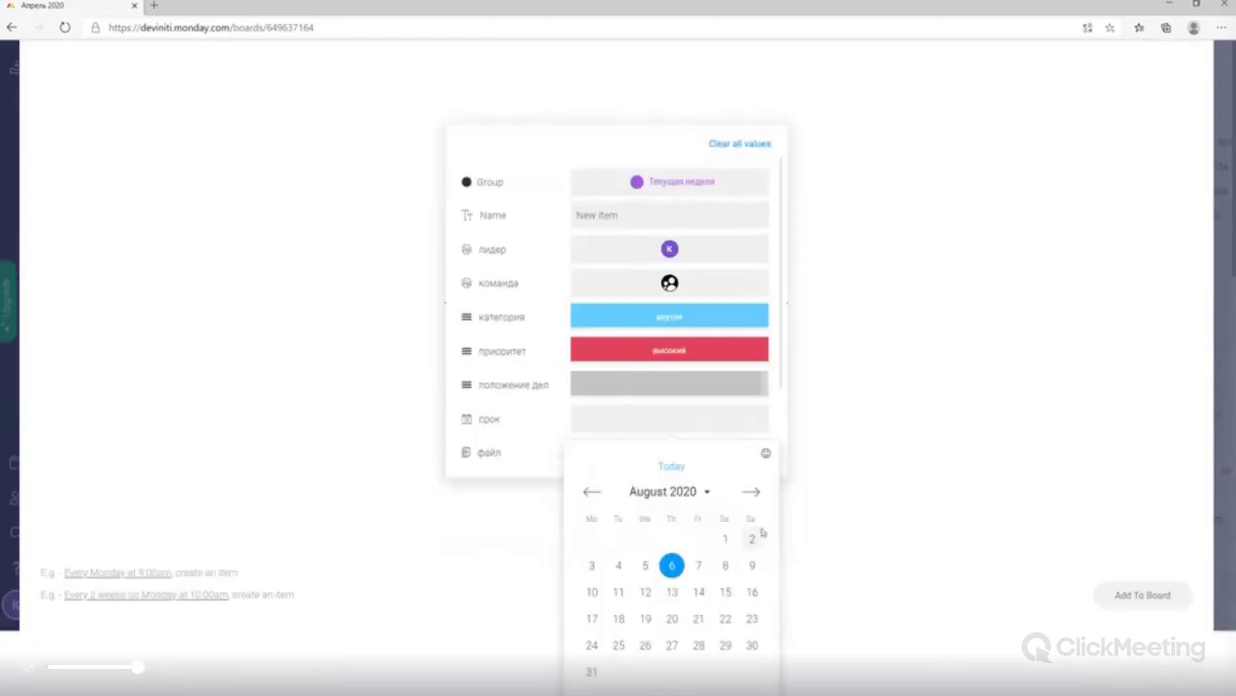
click(835, 418)
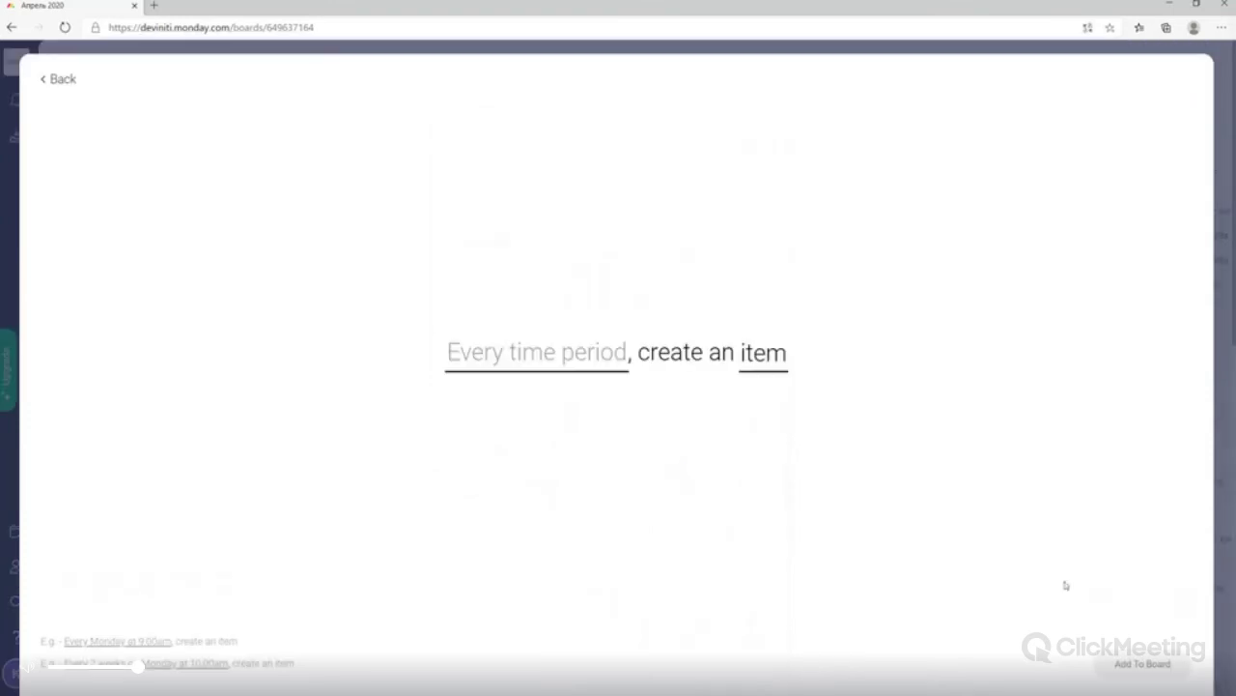
Set the automation's time period to every 1 day at 10 AM and add it to the board
click(618, 358)
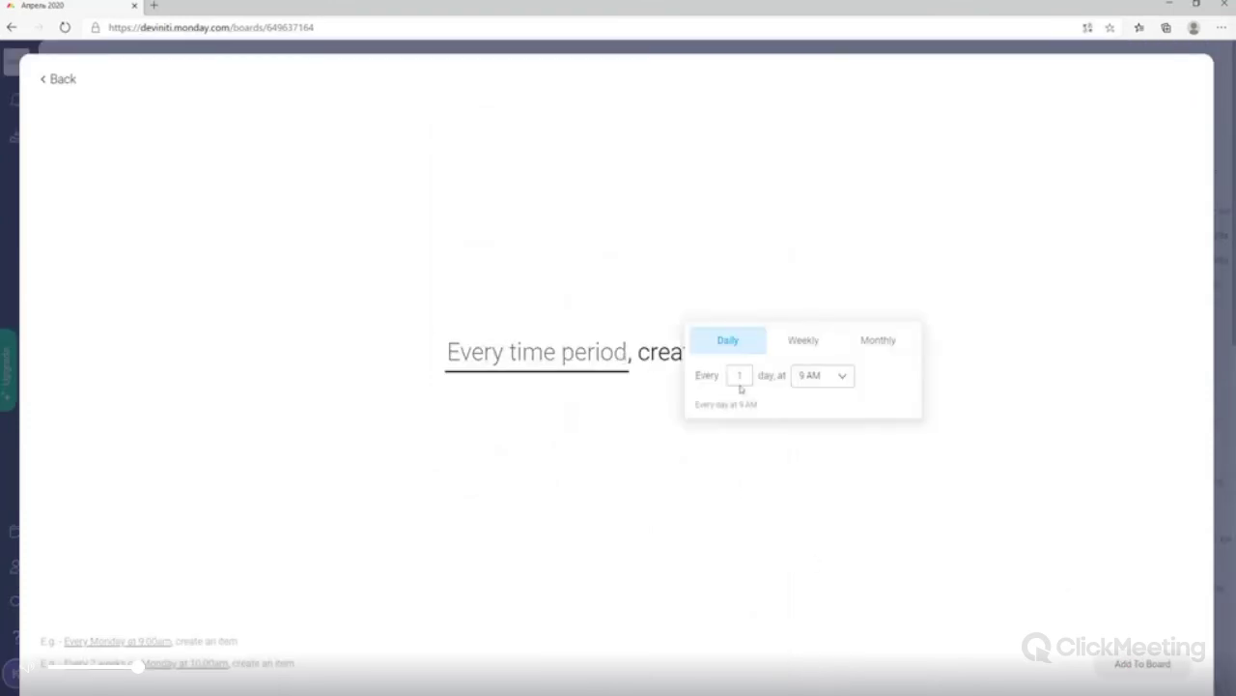
click(819, 387)
click(828, 515)
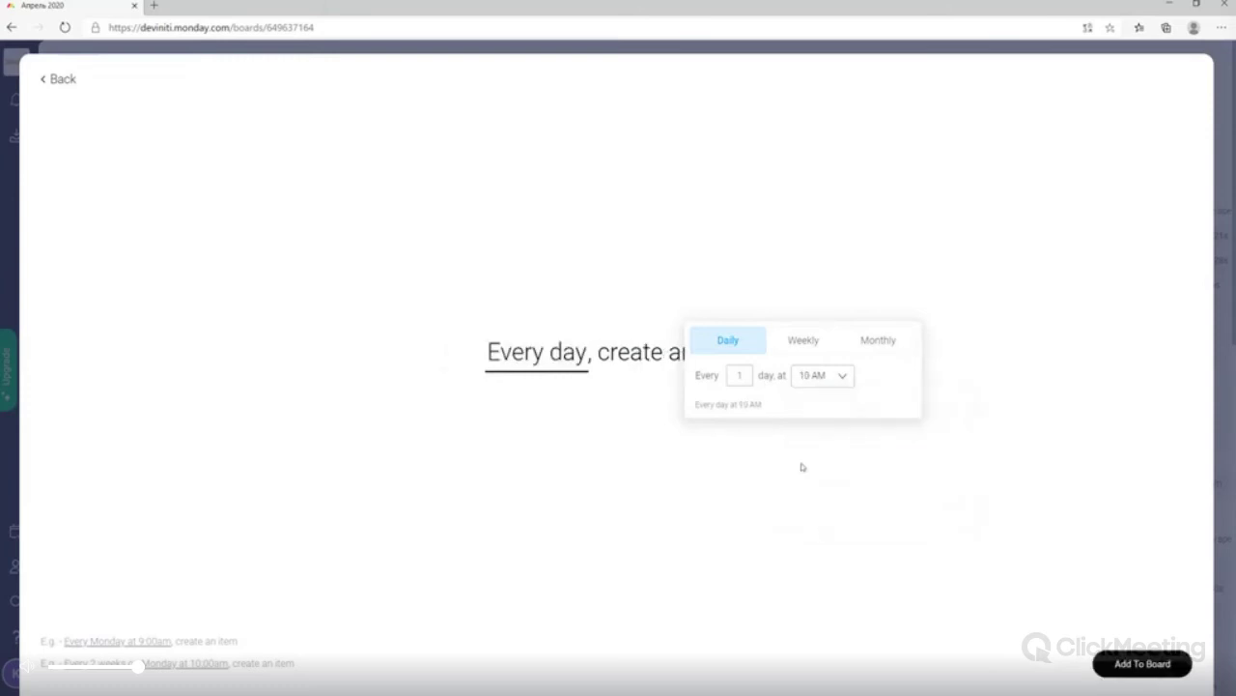
click(1172, 664)
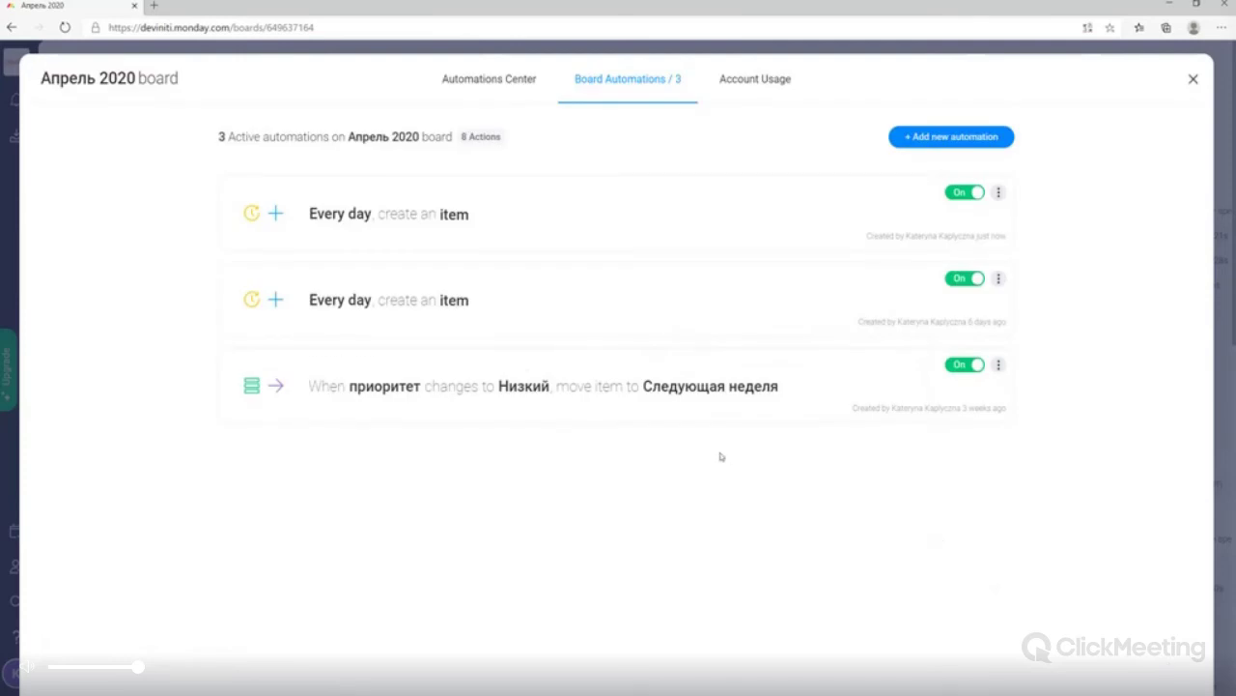
Review and save the automation that moves items with приоритет Низкий to Следующая неделя, and return to the board
click(772, 409)
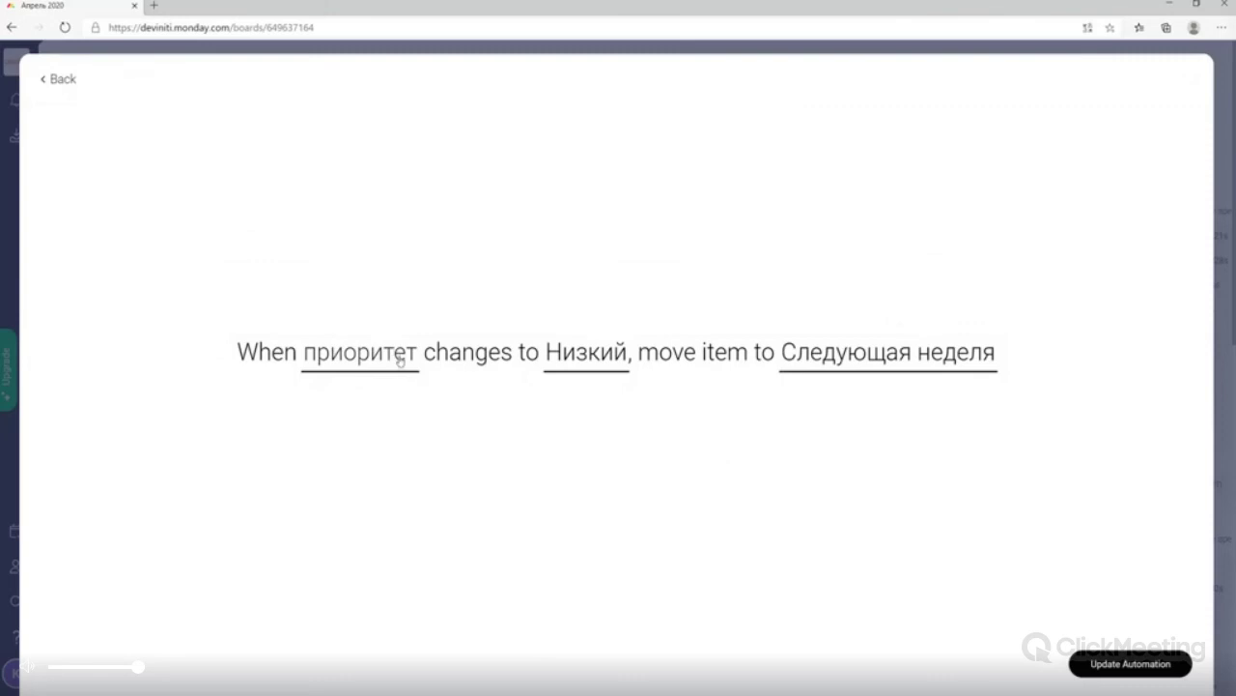
click(1121, 663)
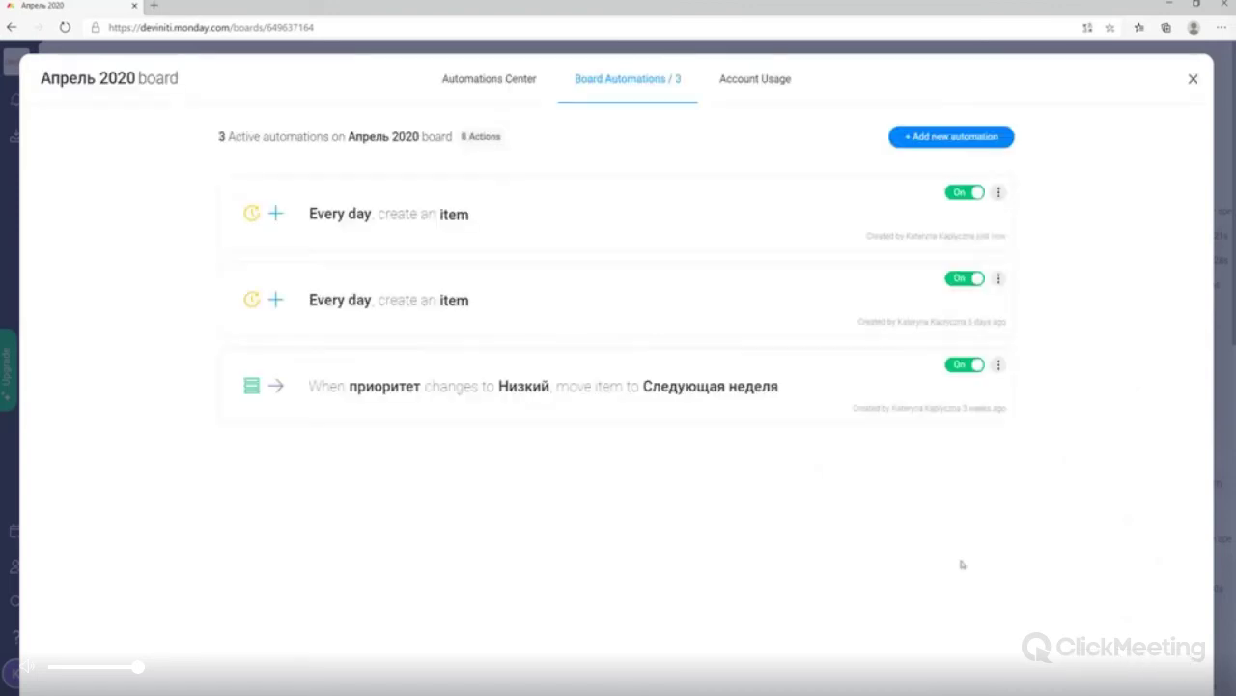
click(1193, 81)
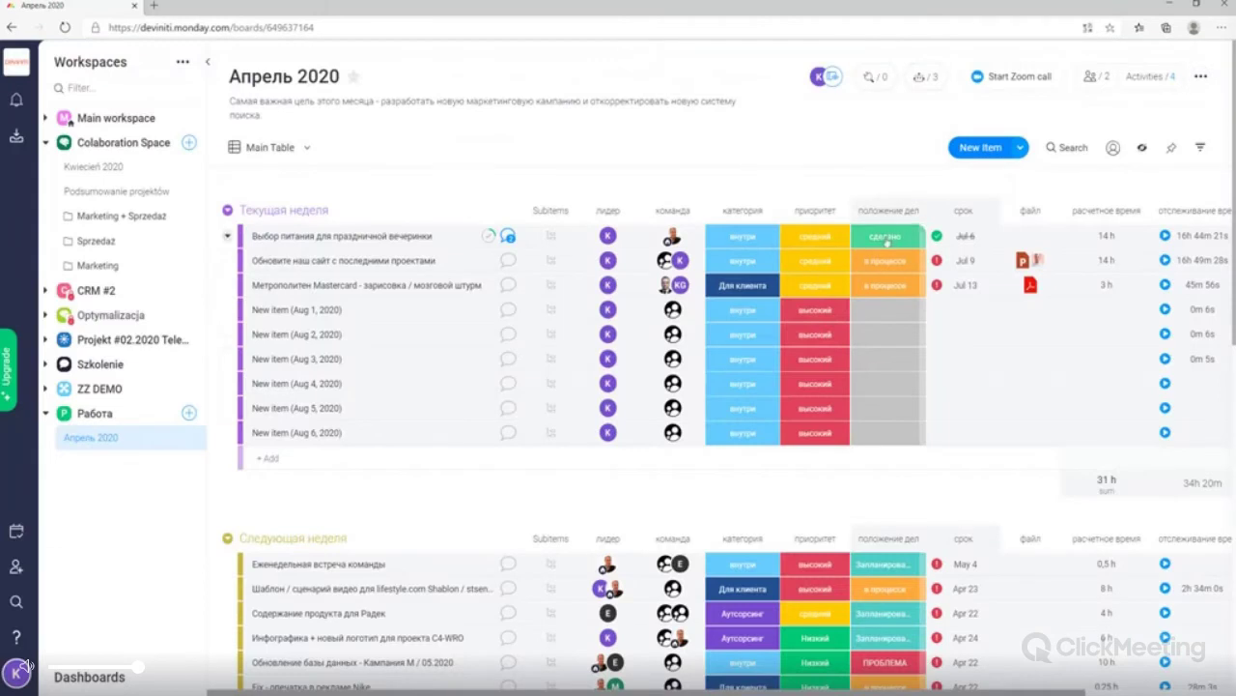
Set the приоритет of New item (Aug 1, 2020), New item (Aug 3, 2020) and New item (Aug 5, 2020) to Низкий
click(820, 311)
click(816, 343)
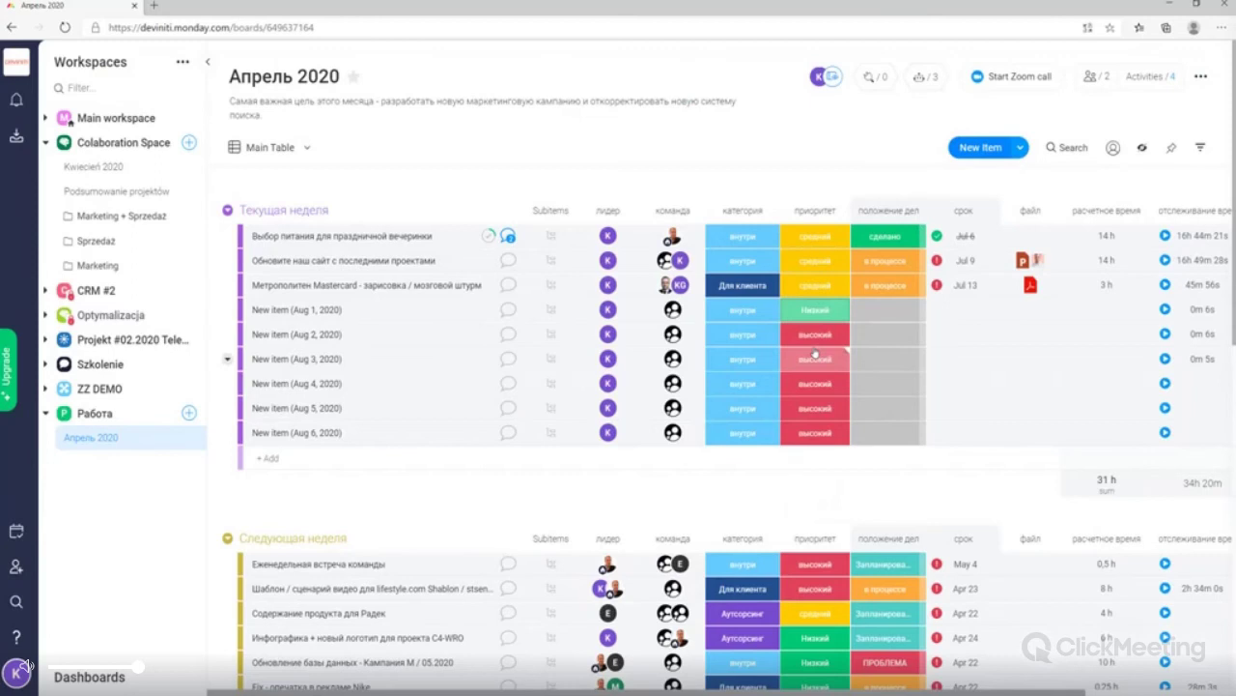
click(816, 334)
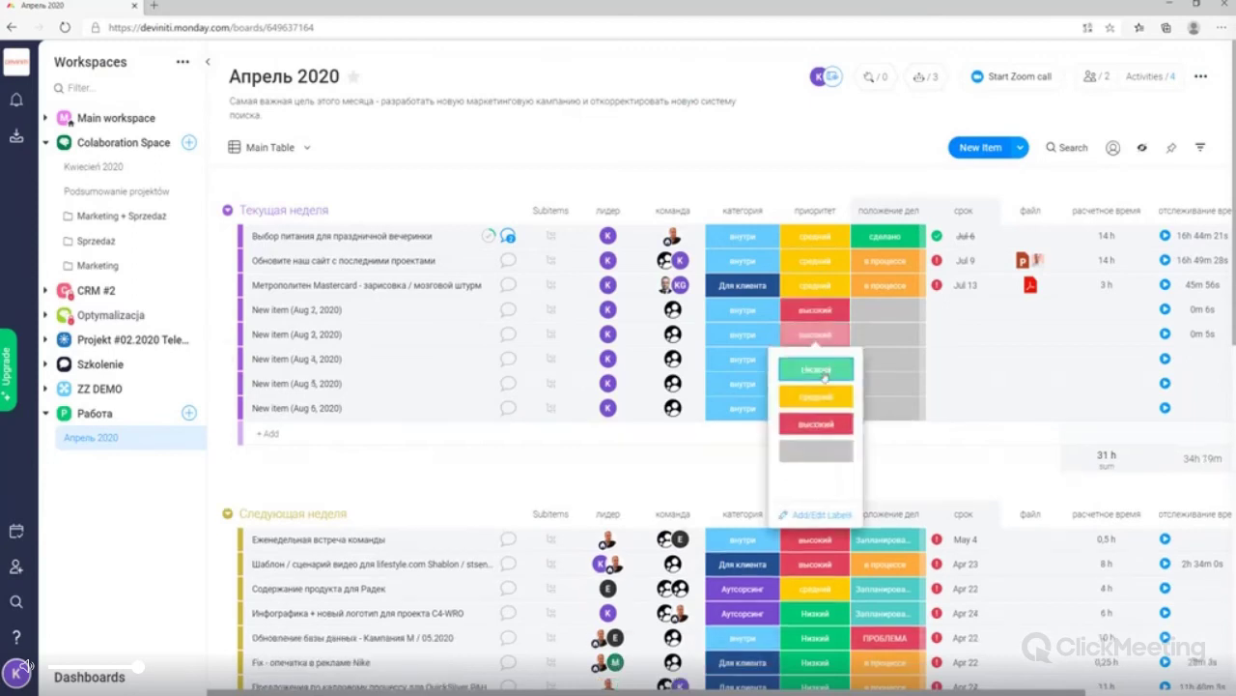
click(821, 370)
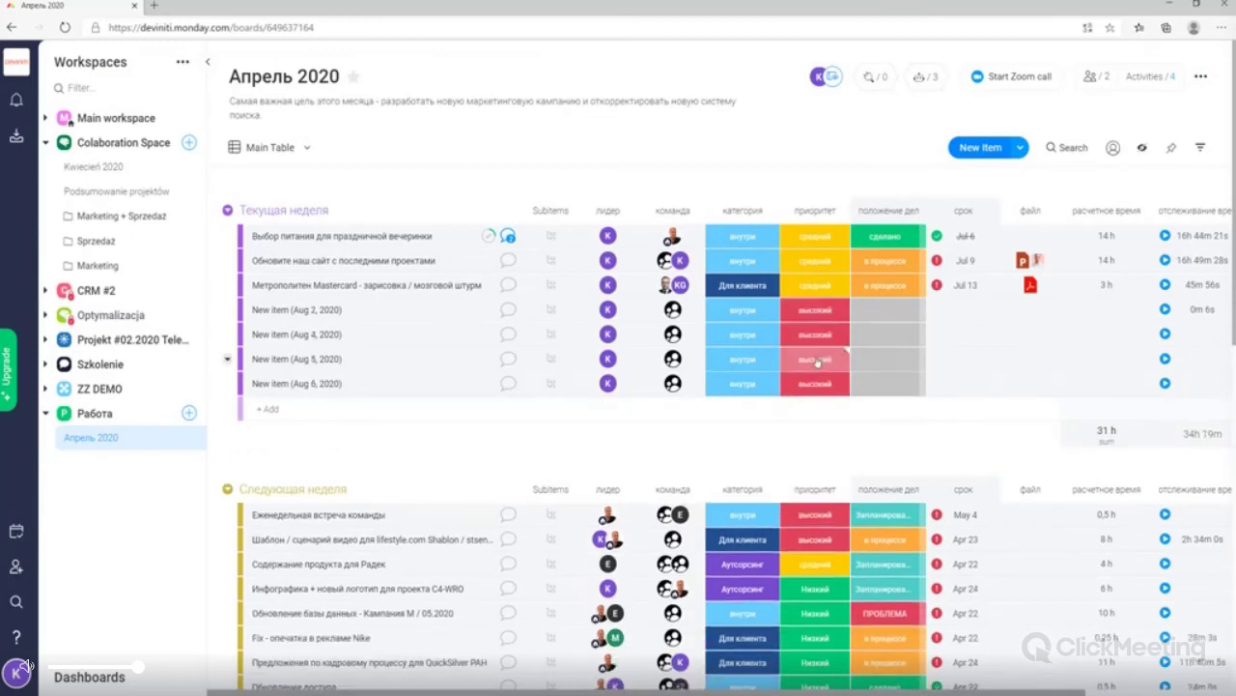
click(818, 361)
click(833, 396)
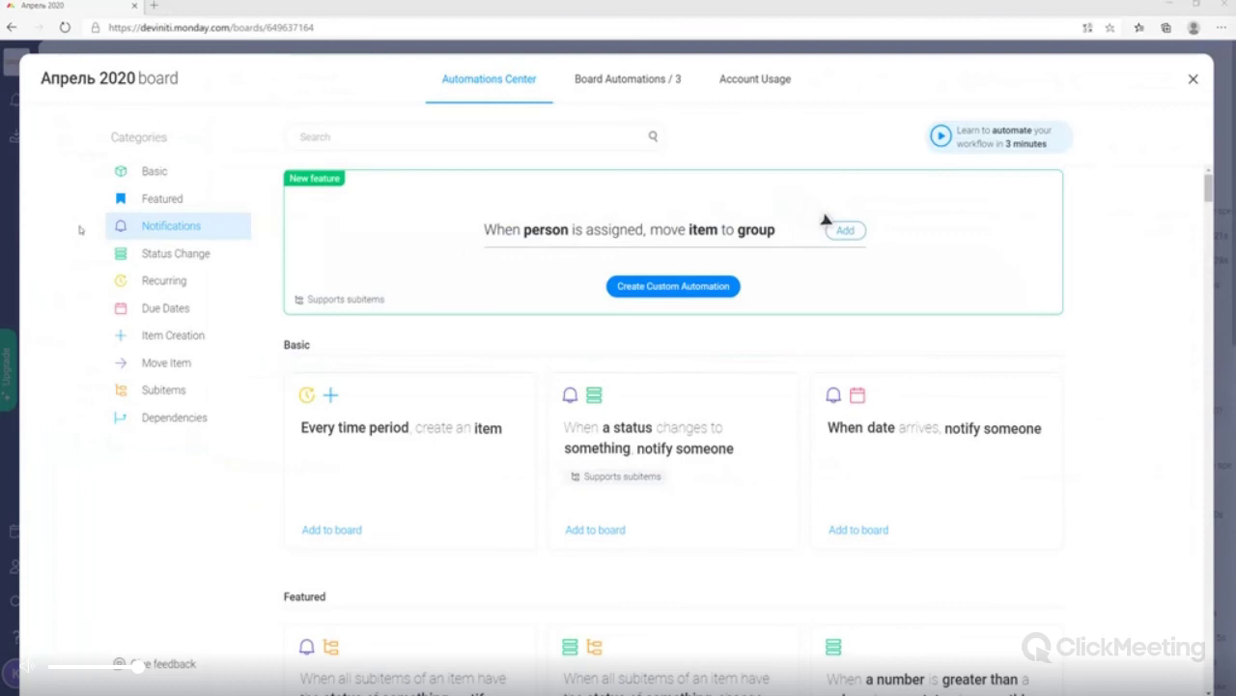
View the automation recipe that creates an item every time period, and return to the board without adding it
click(417, 430)
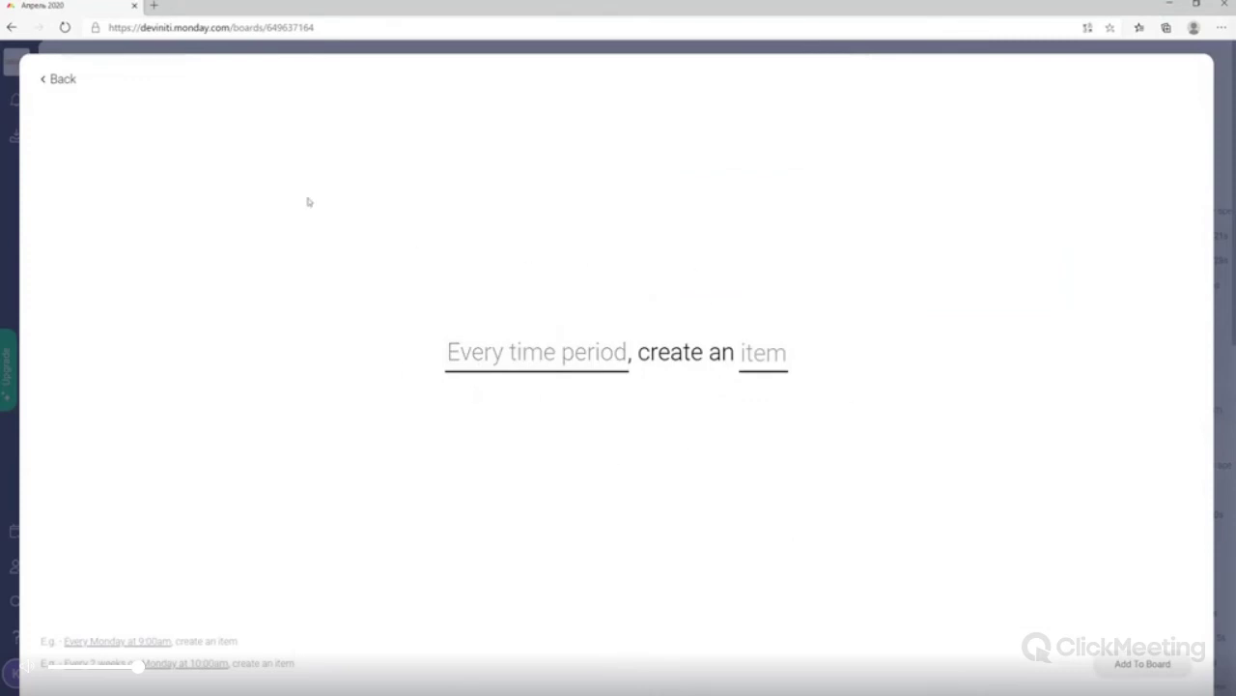
click(60, 79)
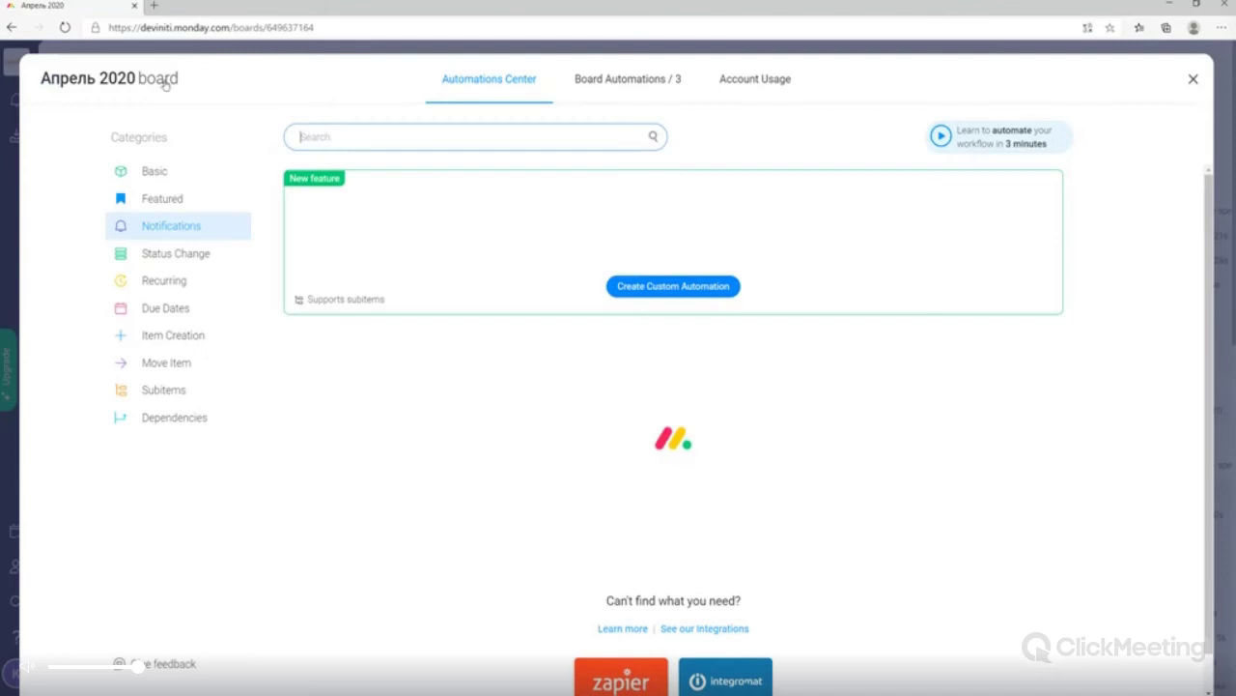
click(1193, 79)
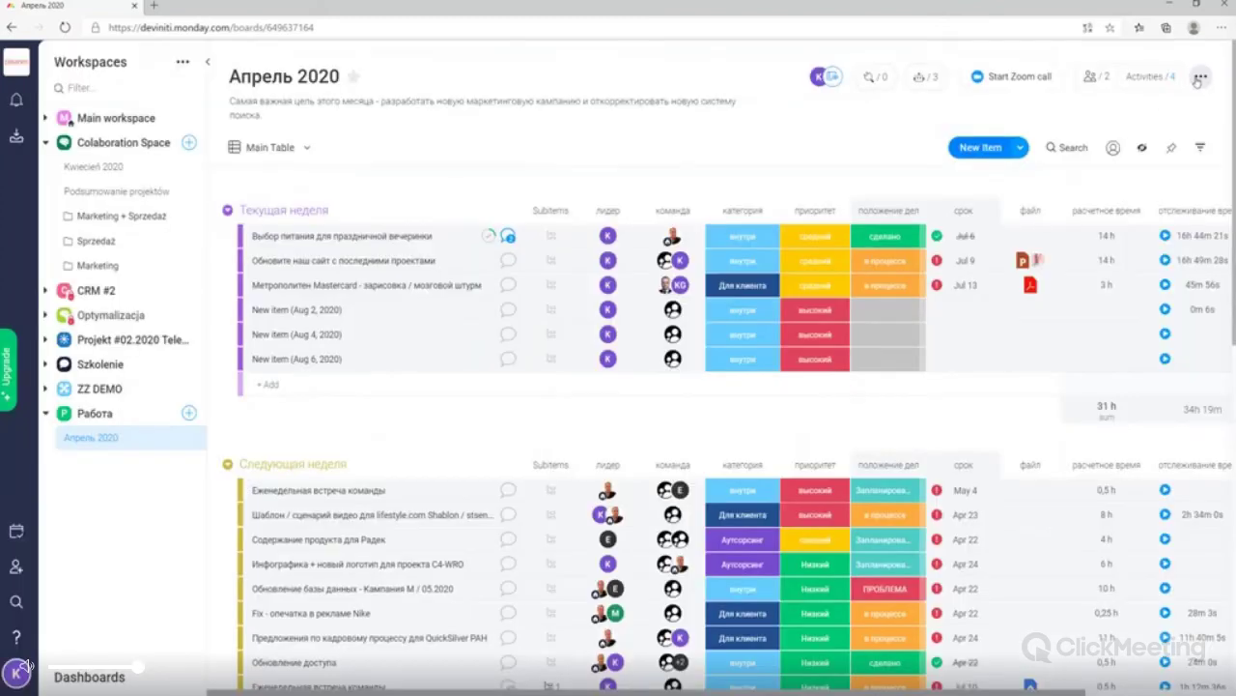
Open the Raporty DEMO dashboard, switch it to the new layout and collapse the workspace sidebar
click(90, 679)
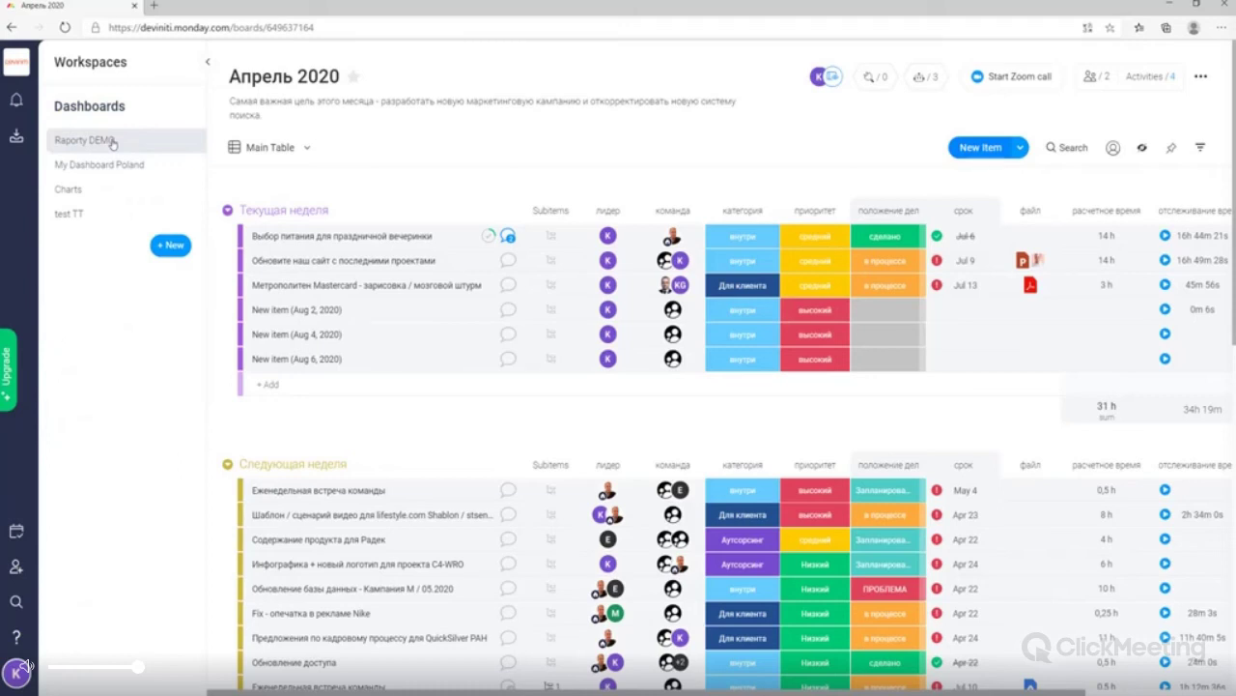
click(113, 143)
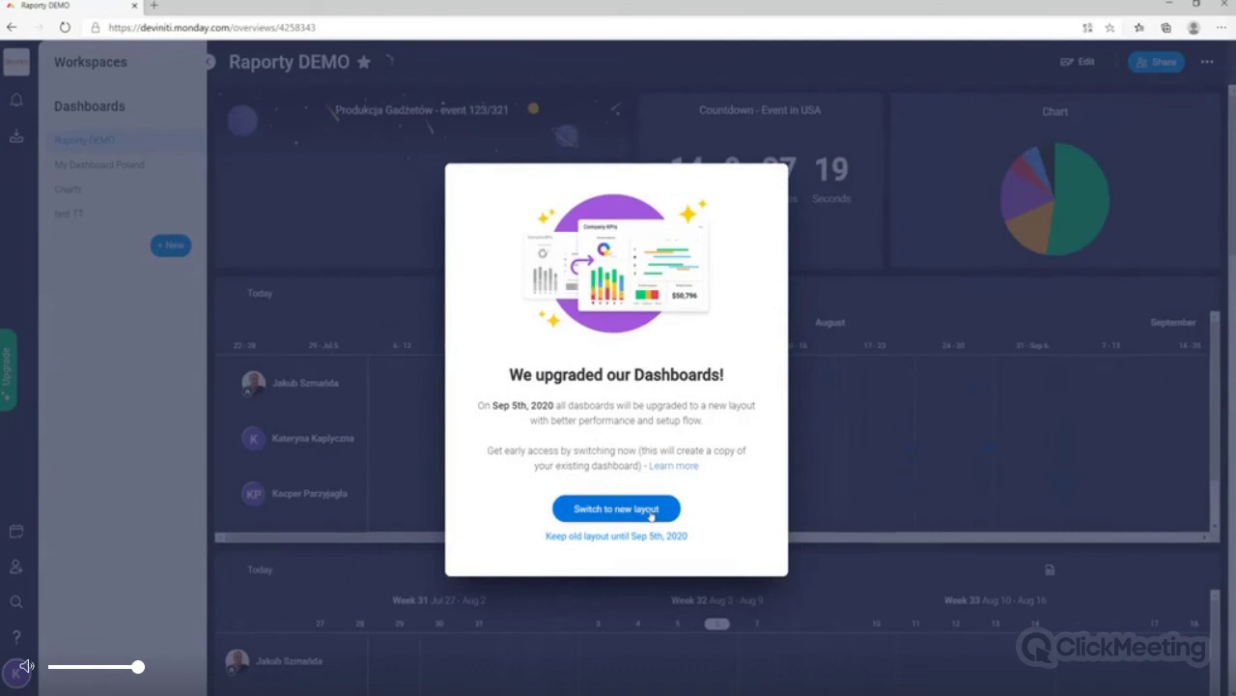
click(616, 508)
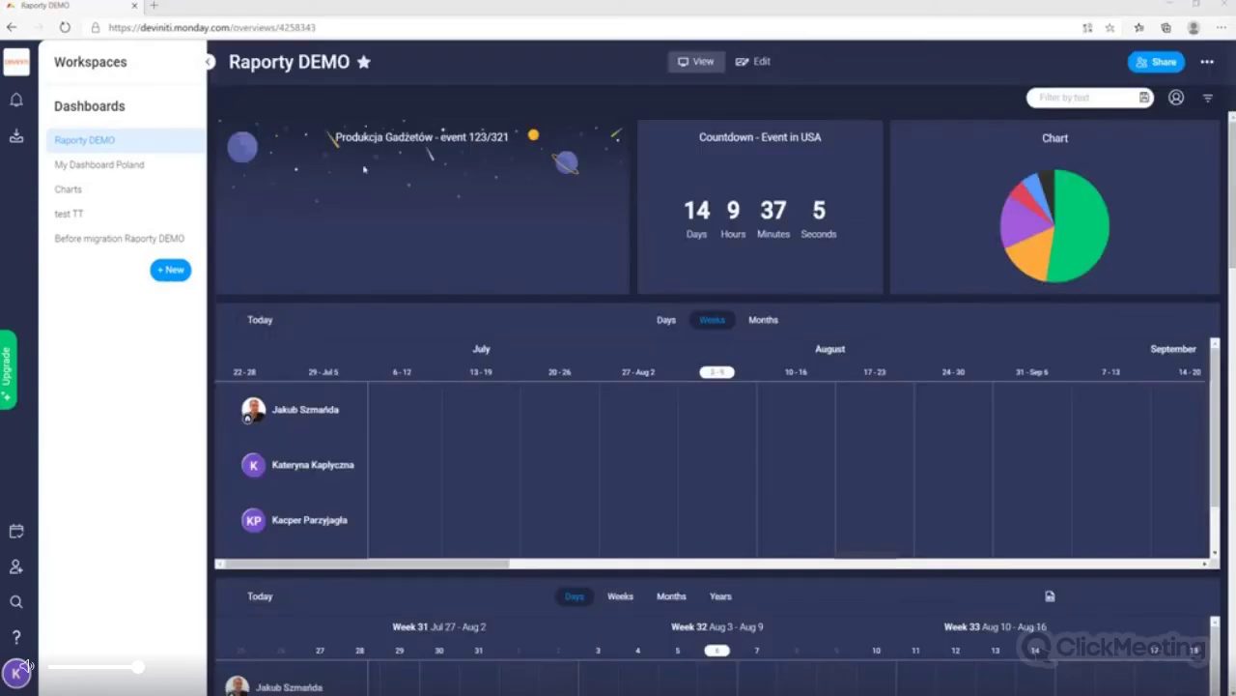
click(208, 62)
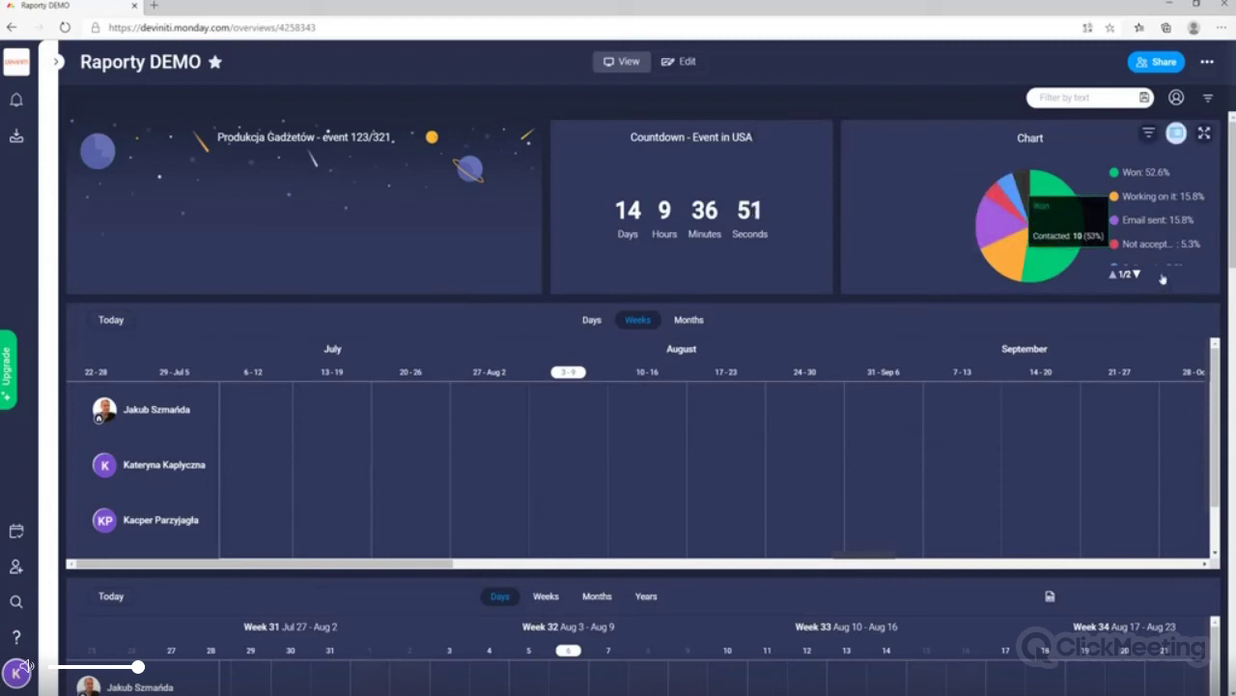
Show the workload widget by months and expand the second person's March workload to view the individual tasks
mouse_move(1014, 232)
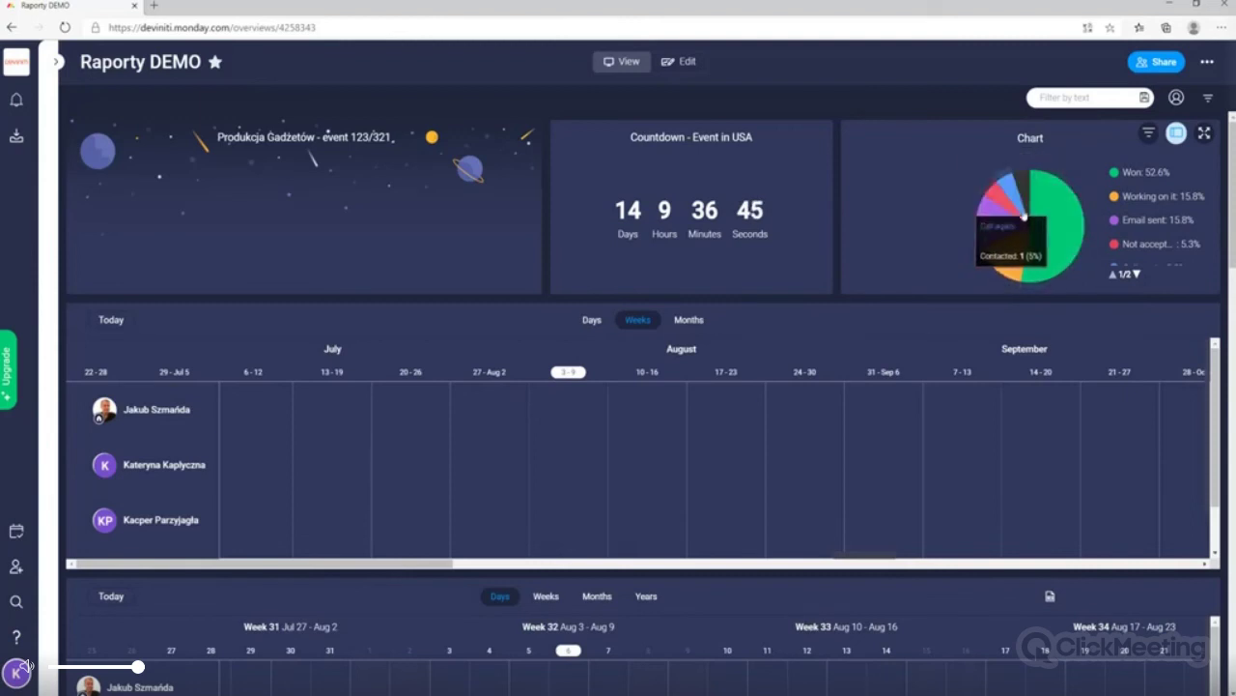
click(689, 321)
mouse_move(537, 410)
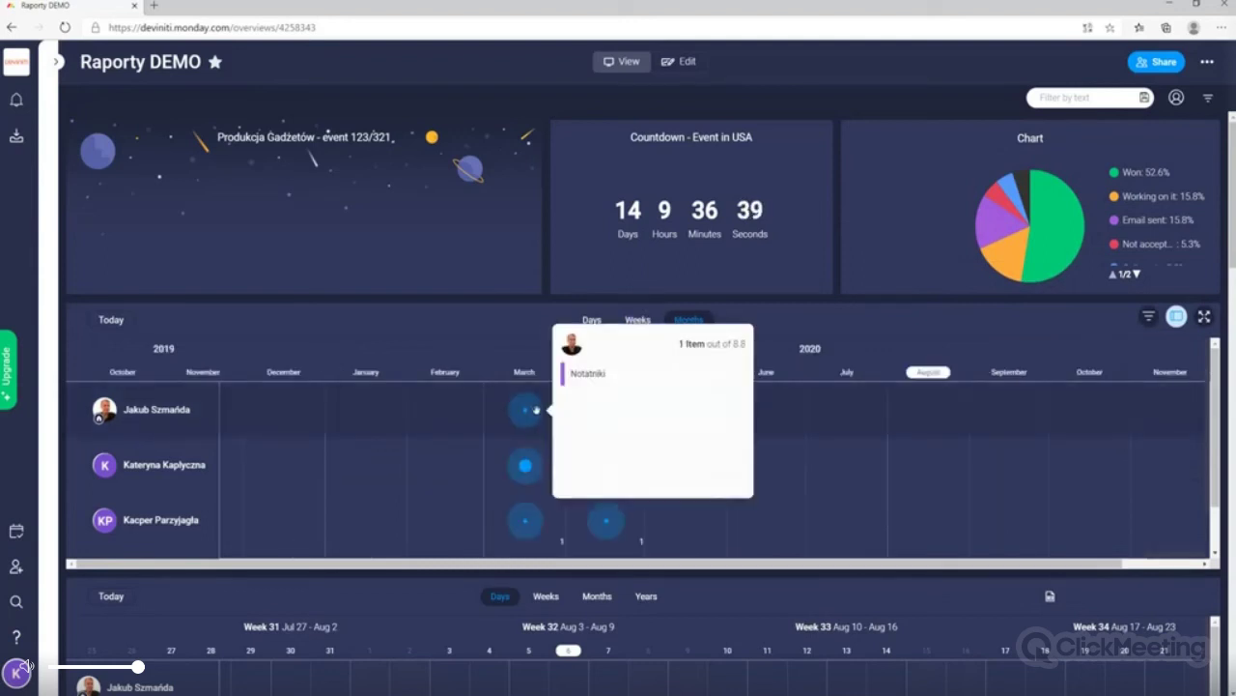
mouse_move(532, 466)
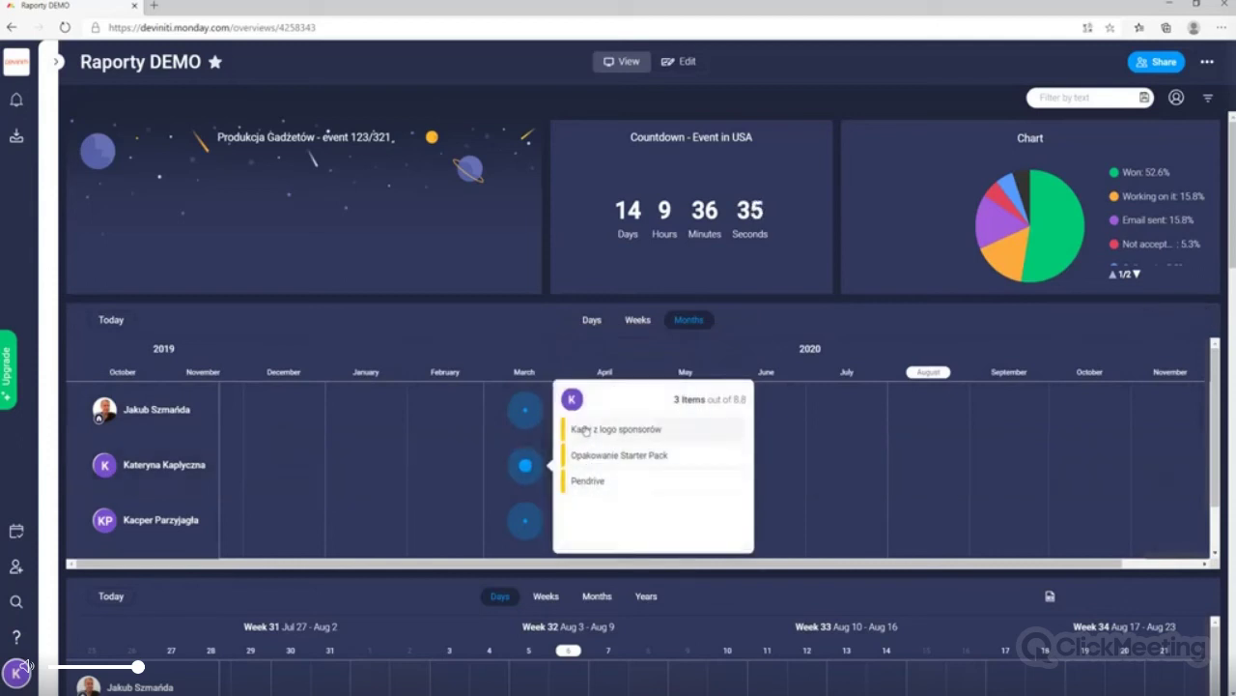
click(531, 468)
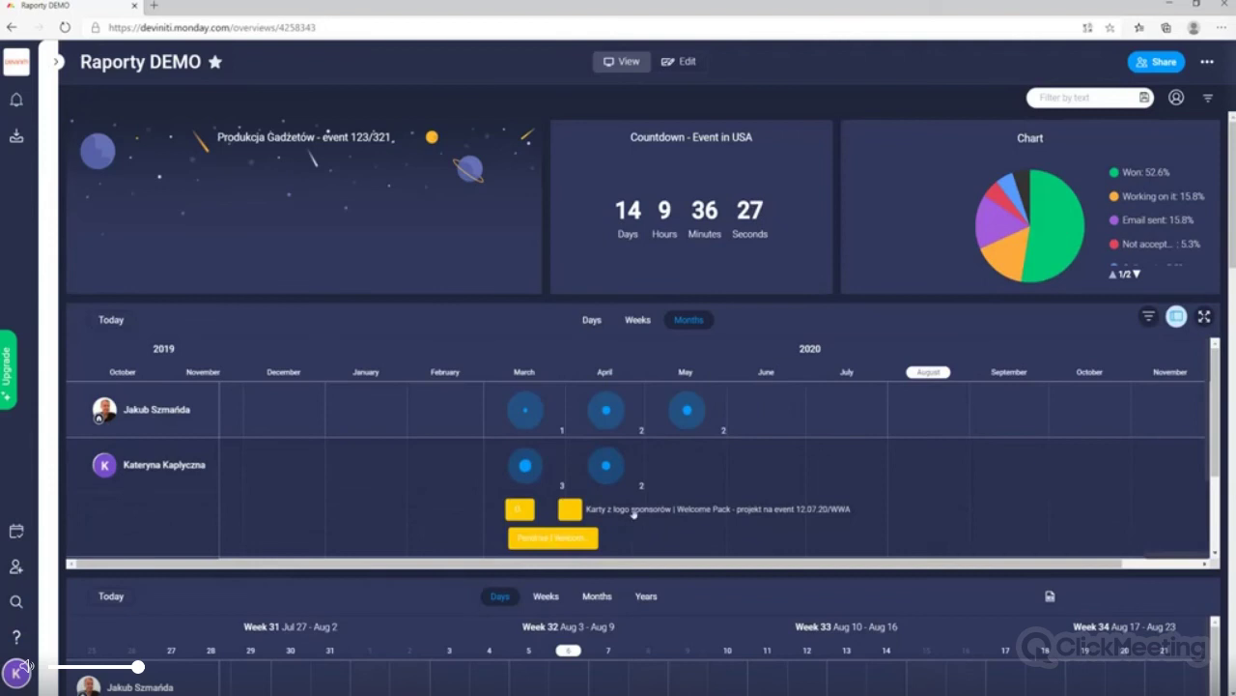
scroll(634, 514, down, 1)
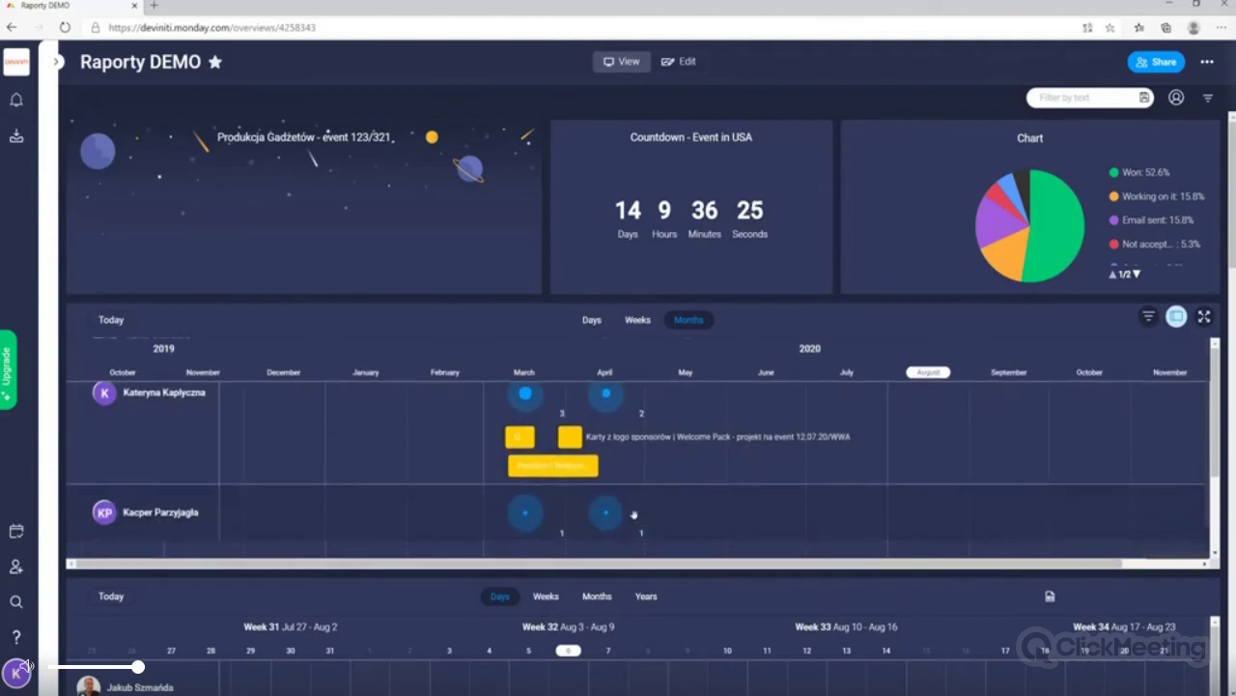
scroll(633, 514, up, 1)
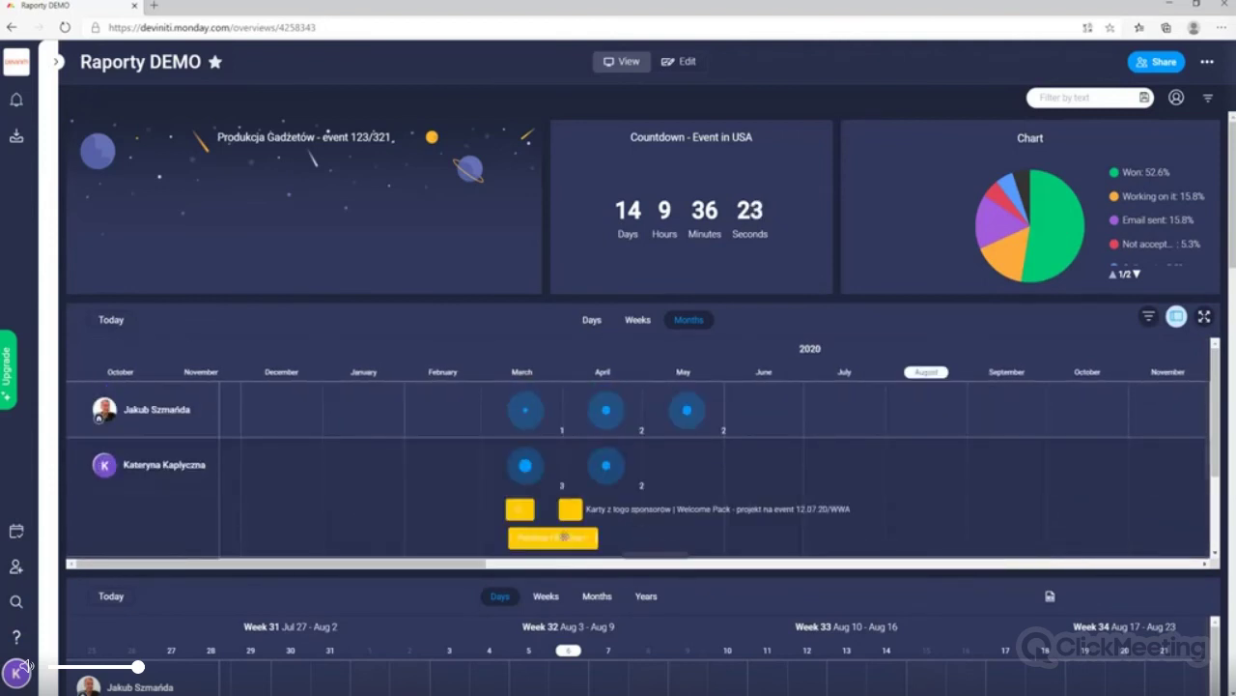
Shift the second person's Pendrive task to Mar 12 - Apr 16 on the workload timeline and check its item card
mouse_move(564, 536)
mouse_down()
mouse_move(725, 543)
mouse_move(570, 543)
mouse_move(573, 522)
mouse_up()
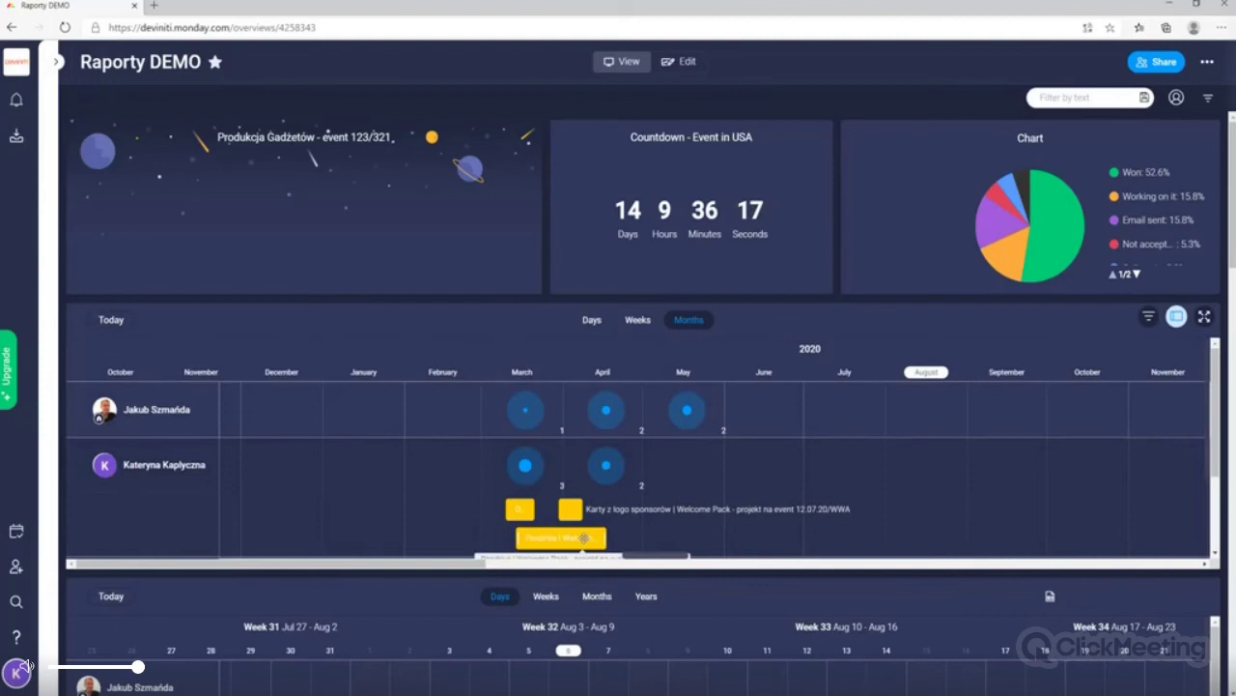
click(583, 538)
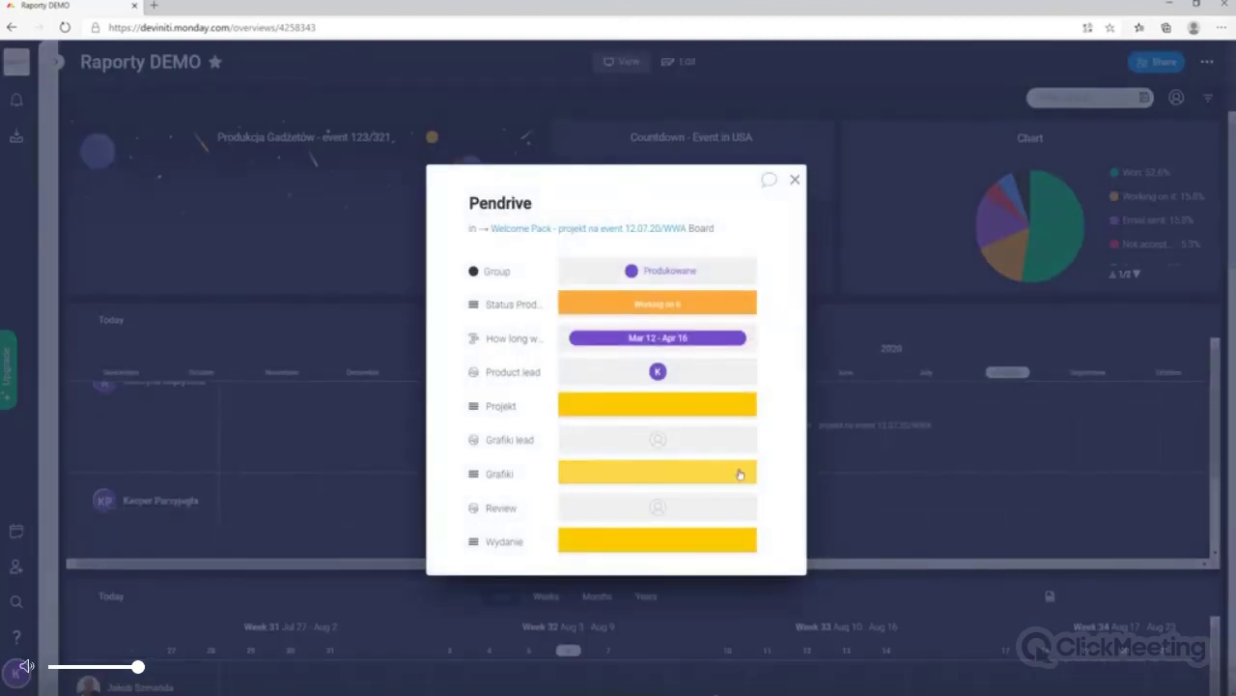
click(794, 182)
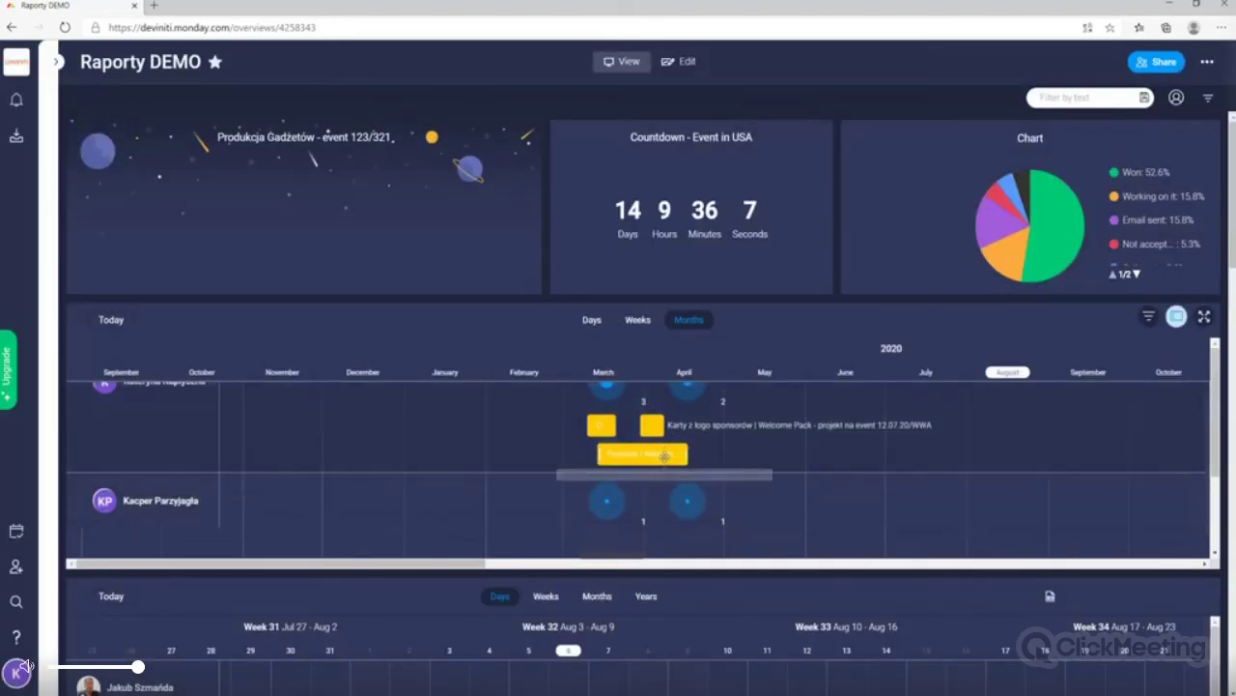
Extend the Pendrive task to 41 days and move it to about March 24 through May 3
mouse_move(687, 454)
mouse_down()
mouse_move(879, 459)
mouse_move(669, 454)
mouse_up()
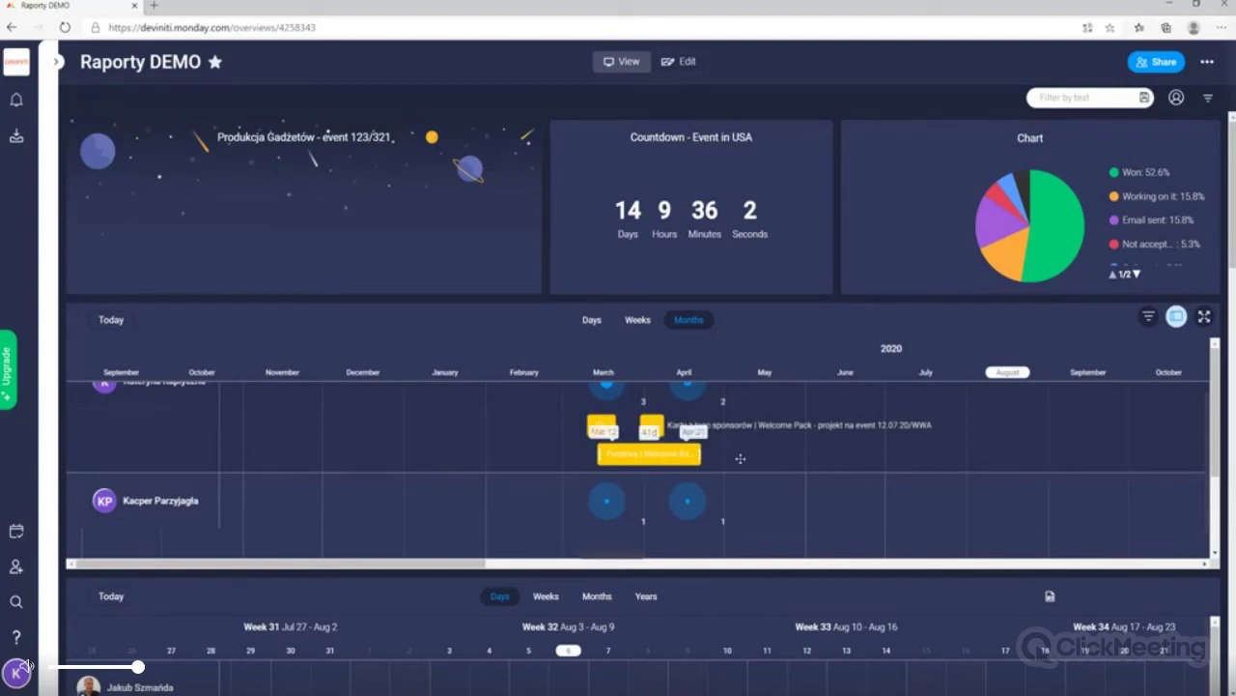
drag(771, 461, 690, 456)
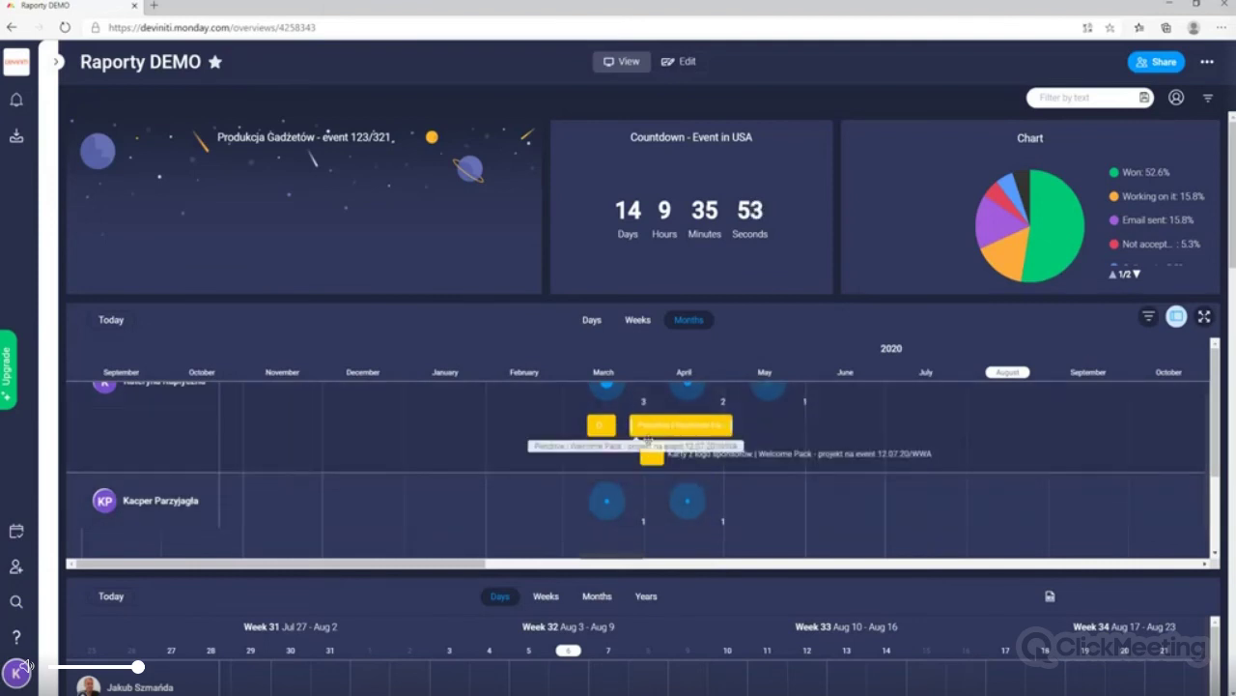
Show the workload widget by weeks and review the weekly load of all three people
click(642, 320)
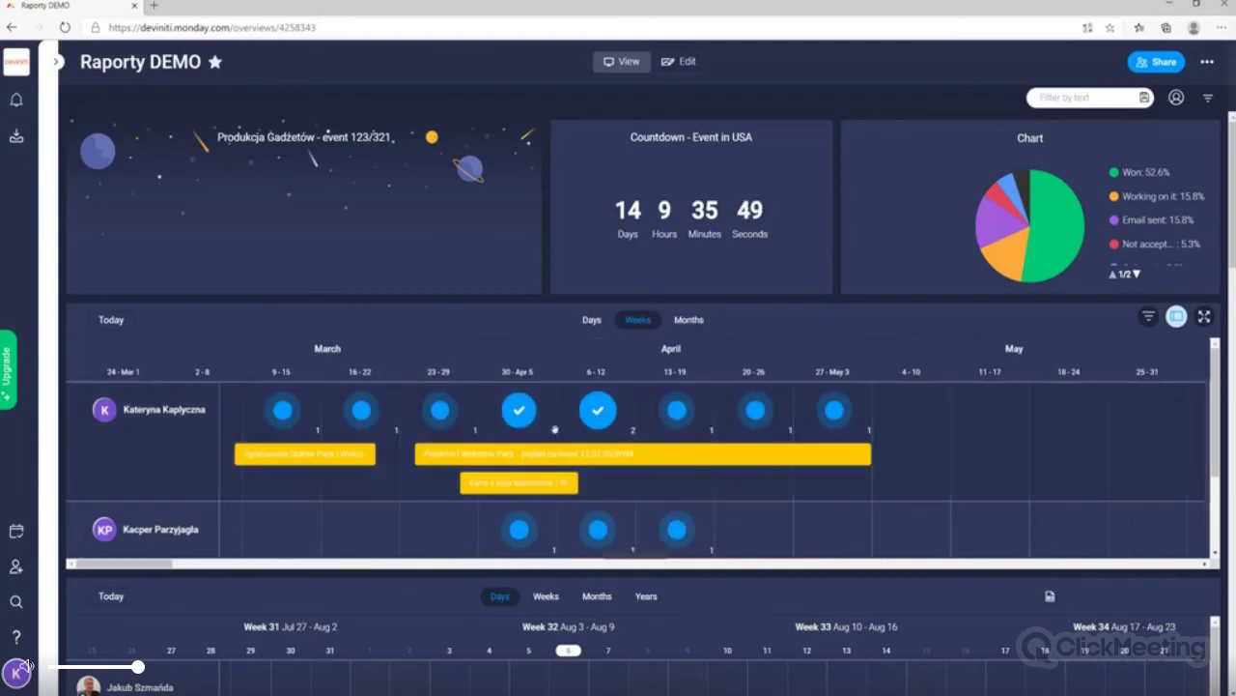
scroll(555, 417, up, 1)
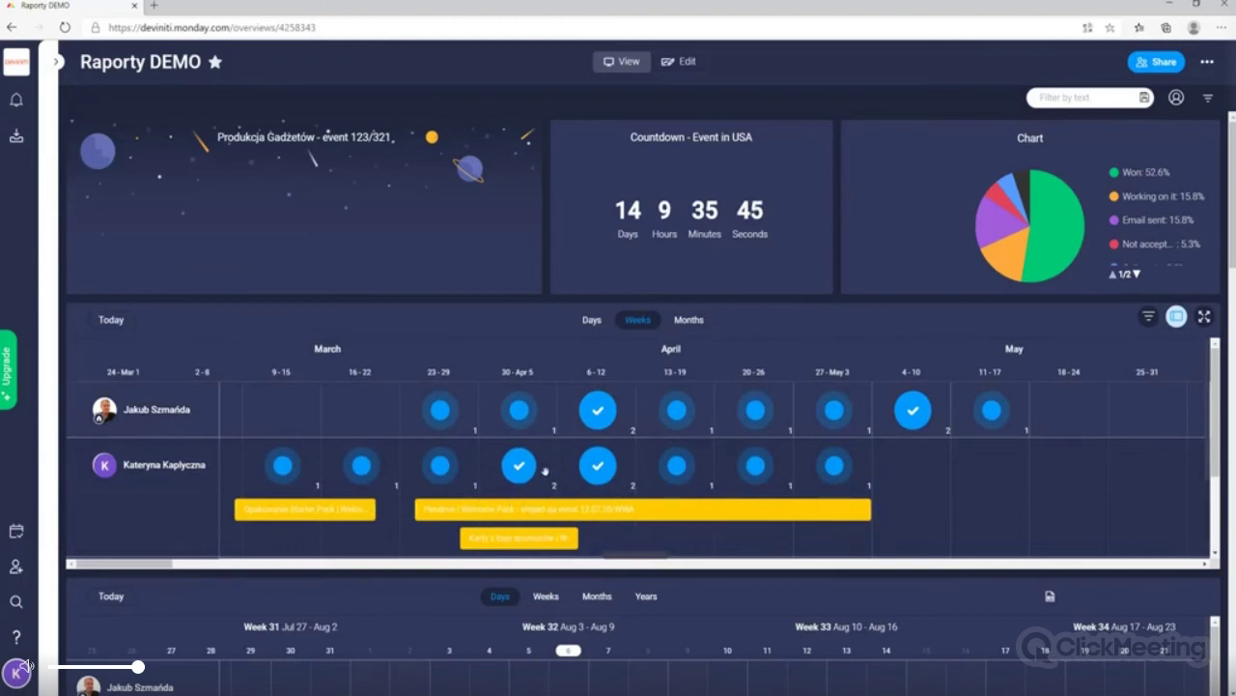
scroll(545, 502, down, 2)
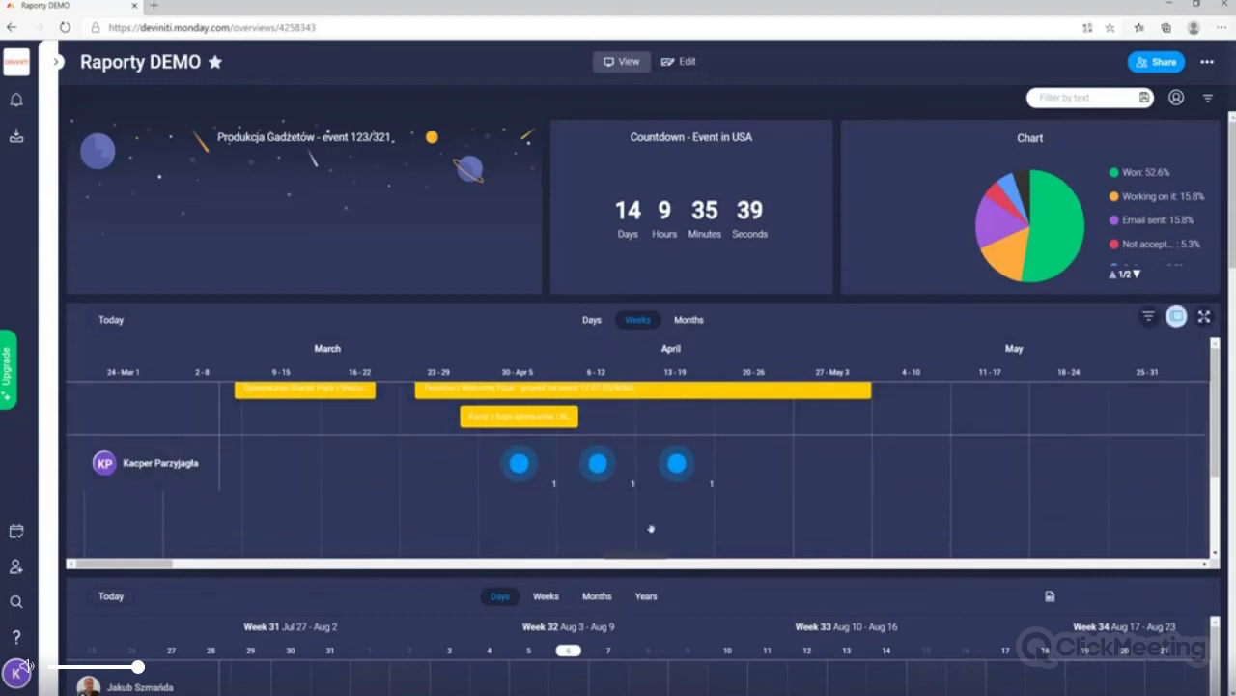
Examine the remaining Raporty DEMO widgets: the daily timeline, current week's tasks, project table, Charakter projektów Kwiecień chart and mentions
scroll(651, 604, down, 3)
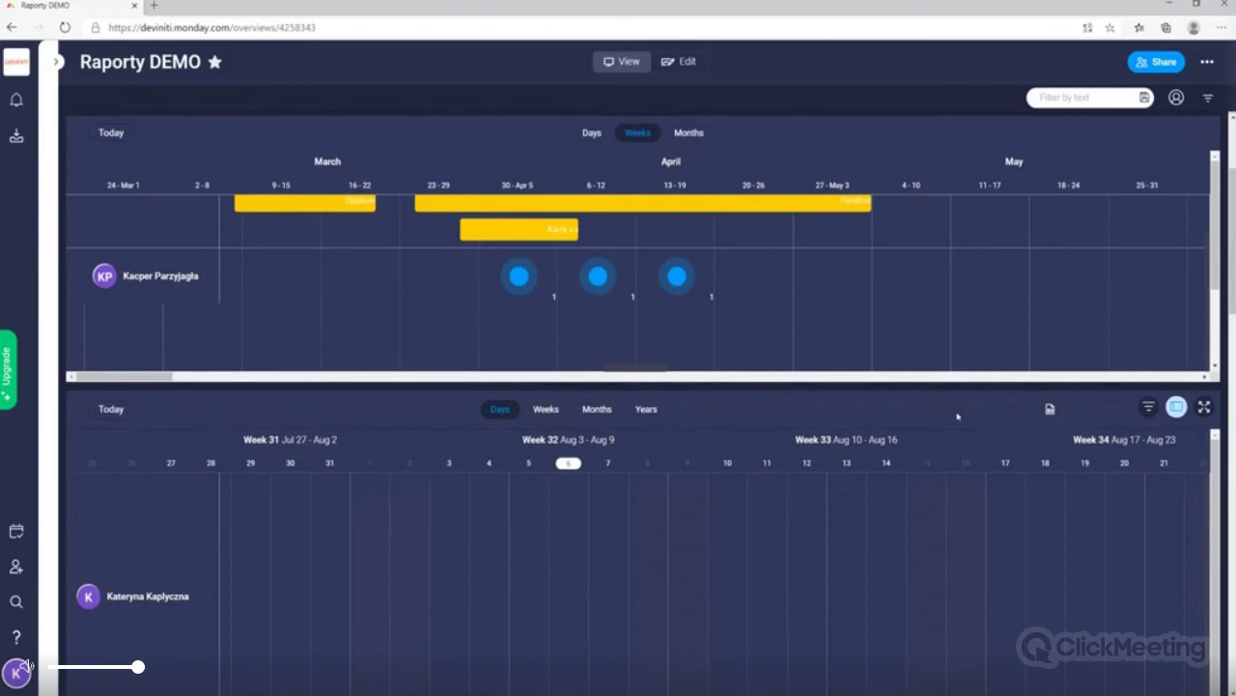
scroll(957, 417, down, 3)
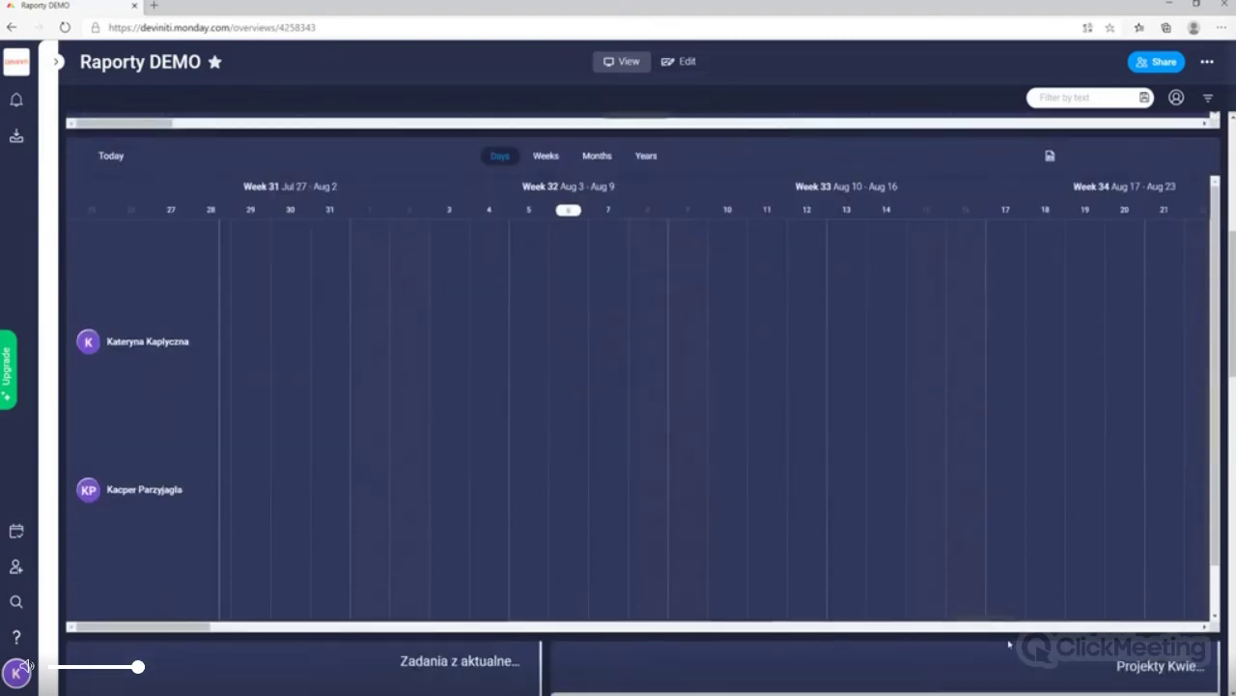
scroll(958, 416, down, 3)
scroll(1008, 643, down, 1)
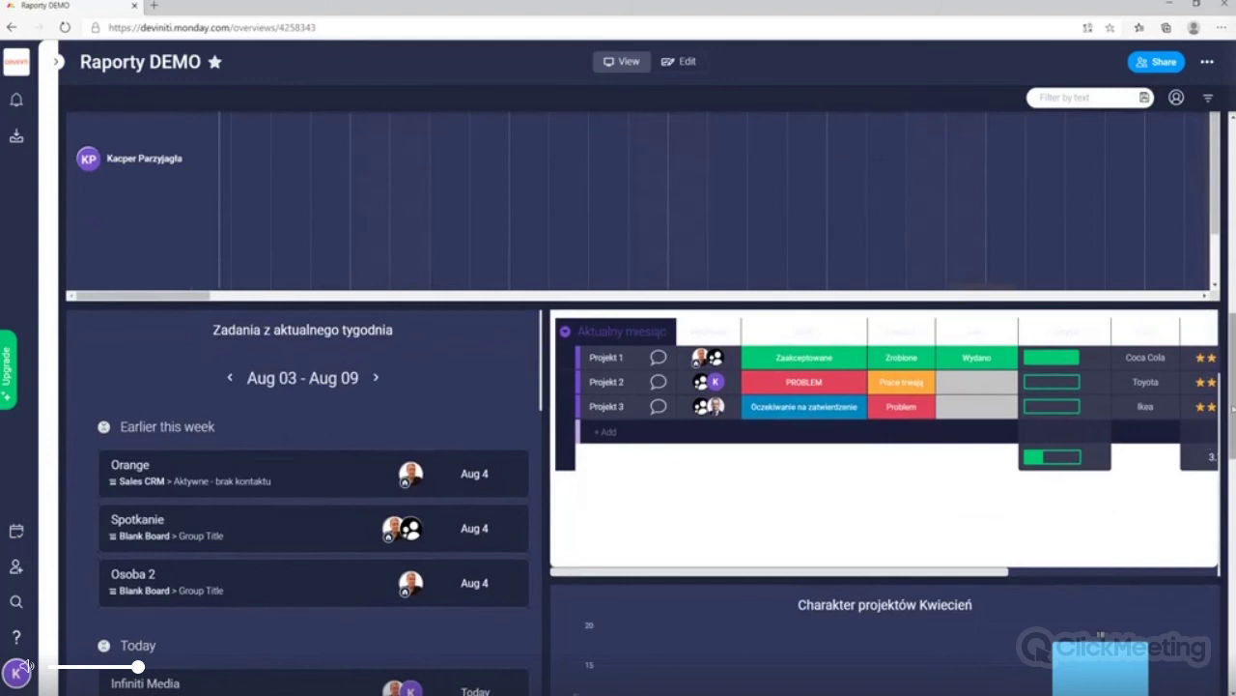
scroll(650, 403, down, 1)
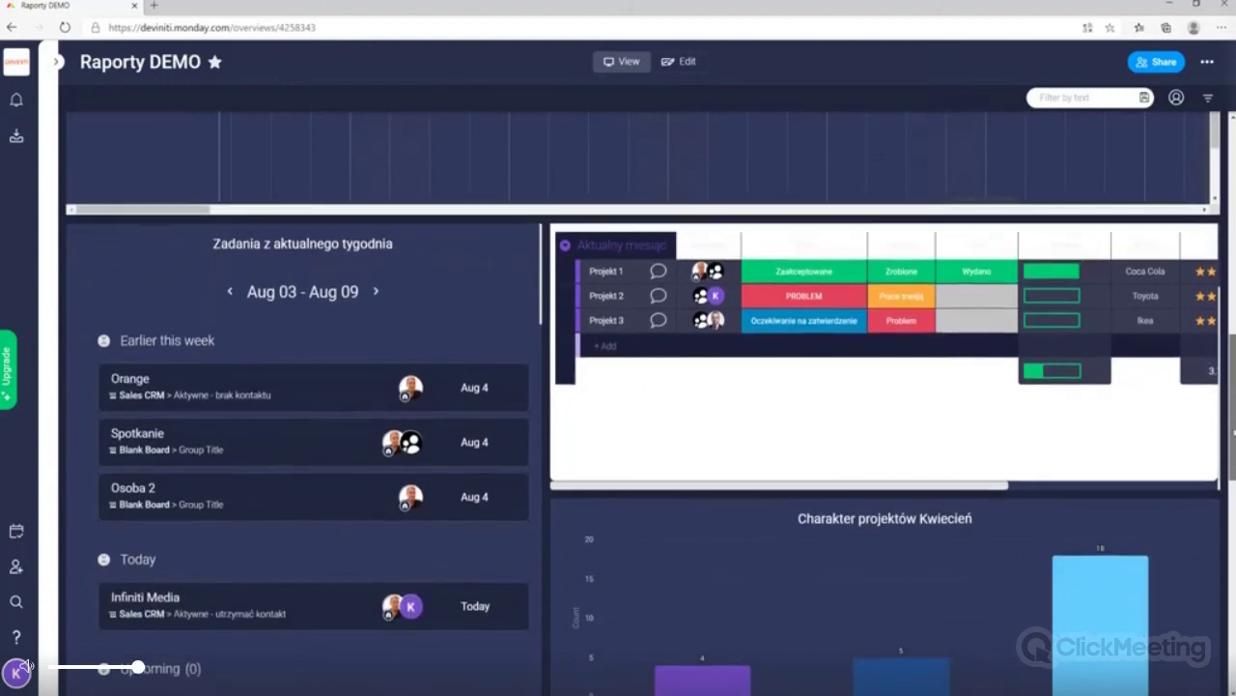
scroll(642, 403, down, 2)
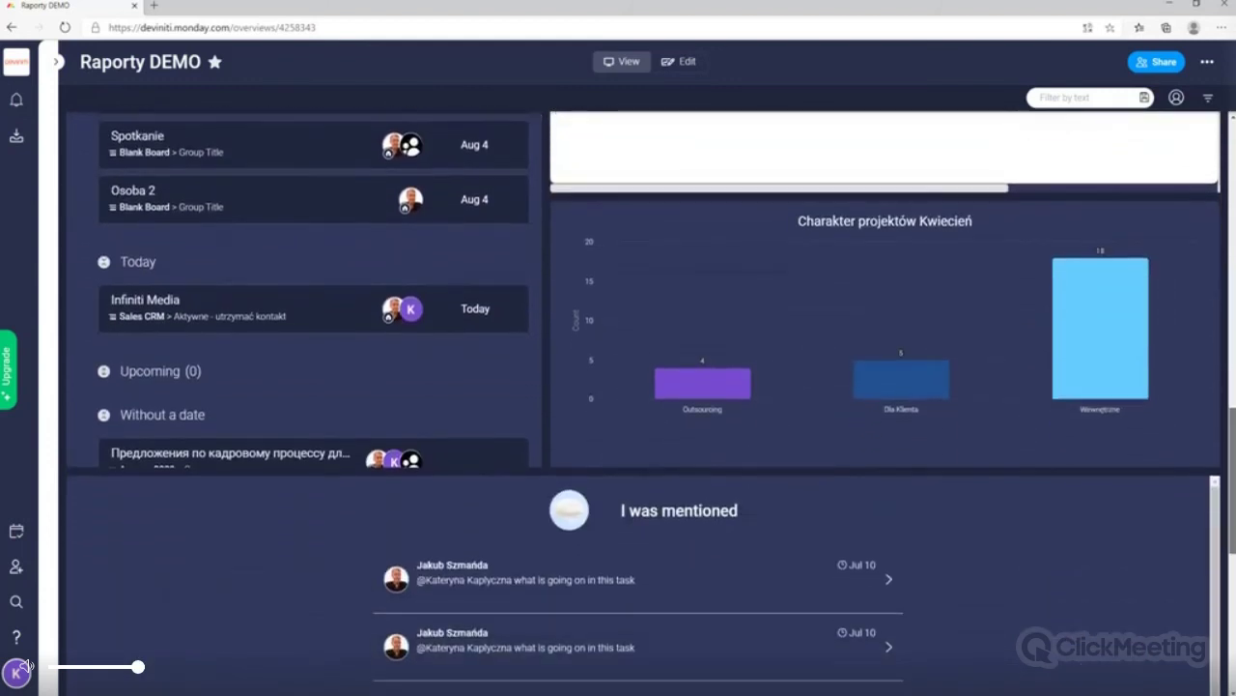
scroll(642, 417, down, 1)
scroll(638, 406, down, 3)
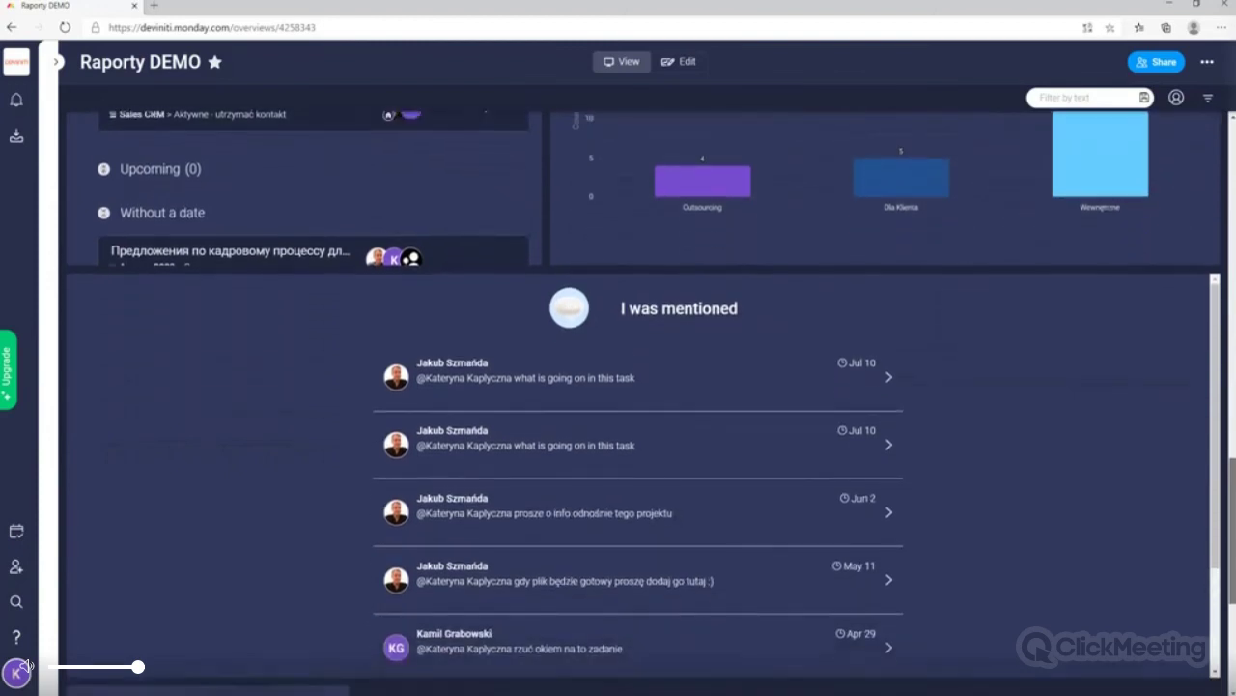
scroll(638, 406, down, 1)
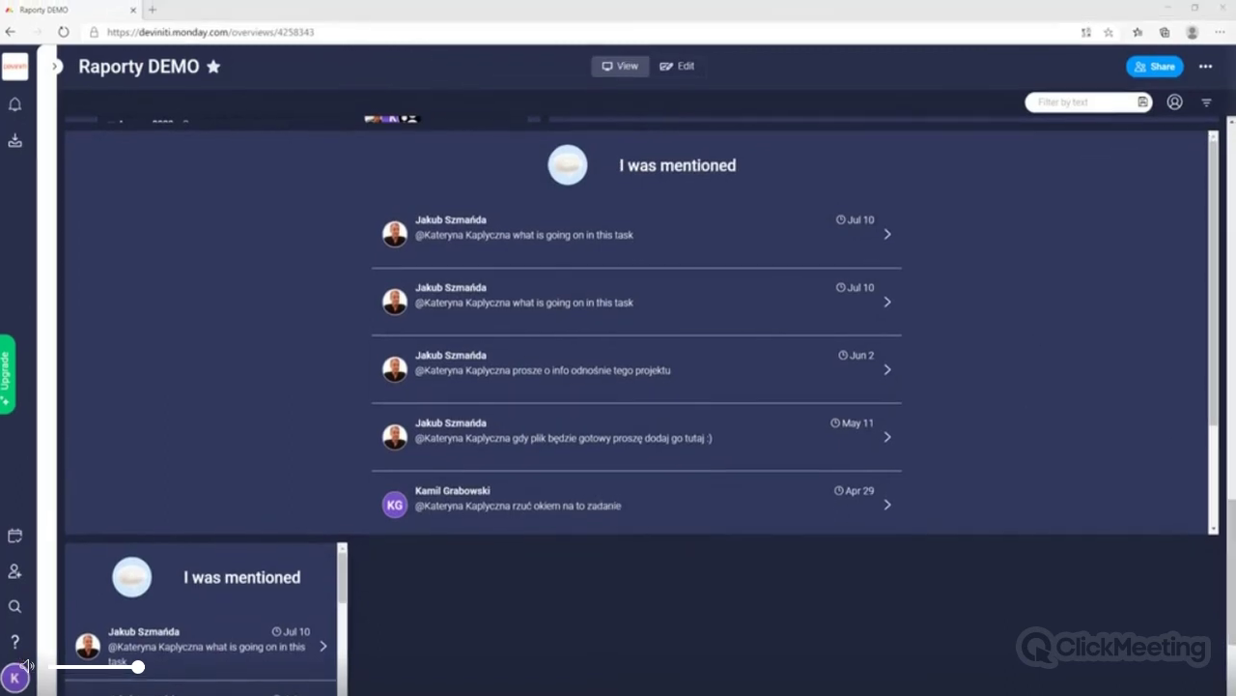
scroll(638, 406, up, 3)
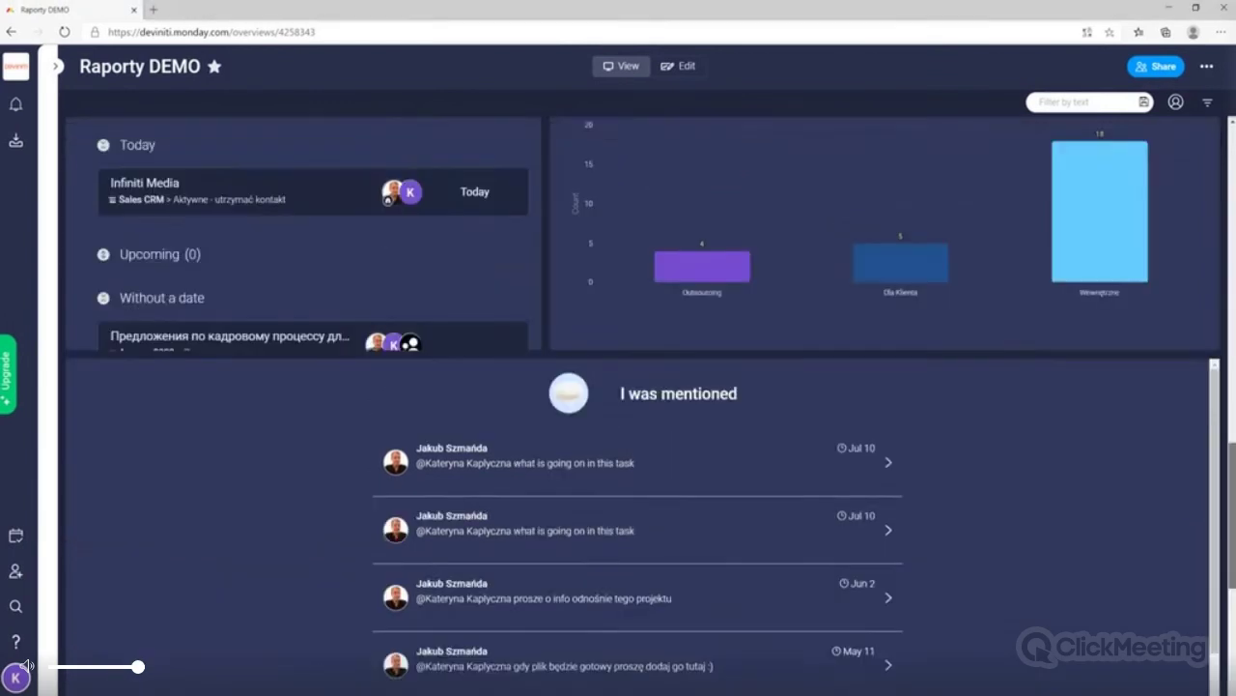
scroll(637, 405, up, 2)
scroll(637, 406, down, 1)
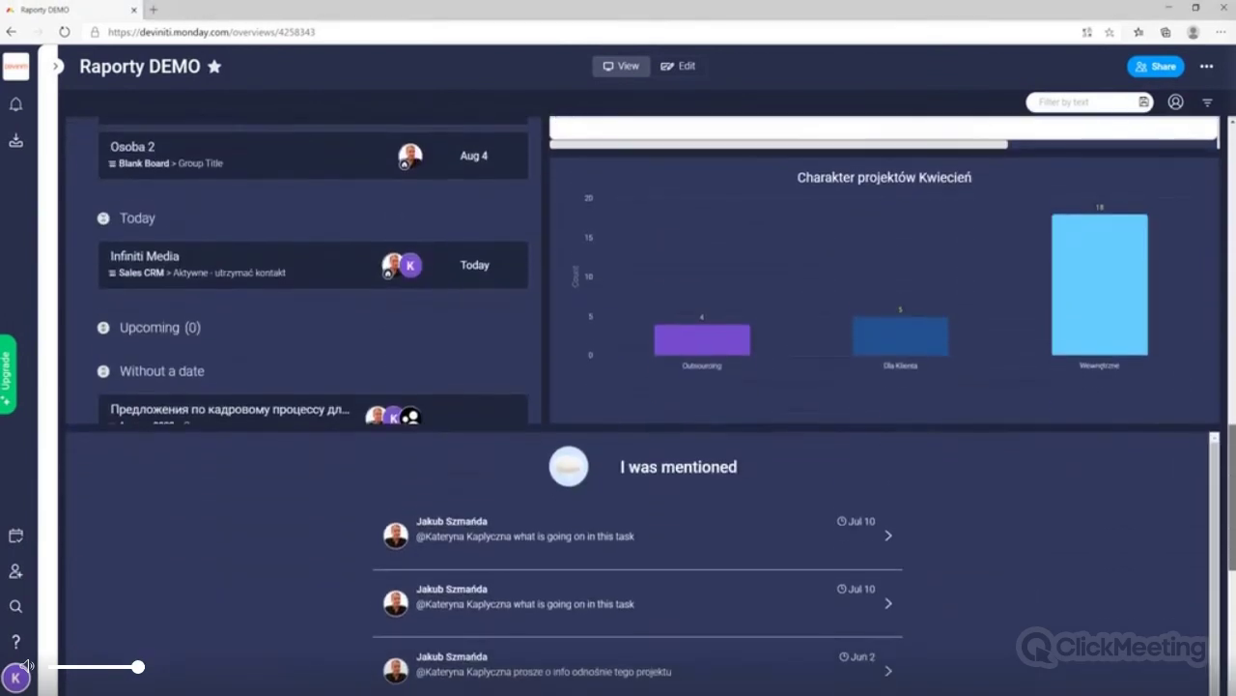
scroll(638, 406, down, 1)
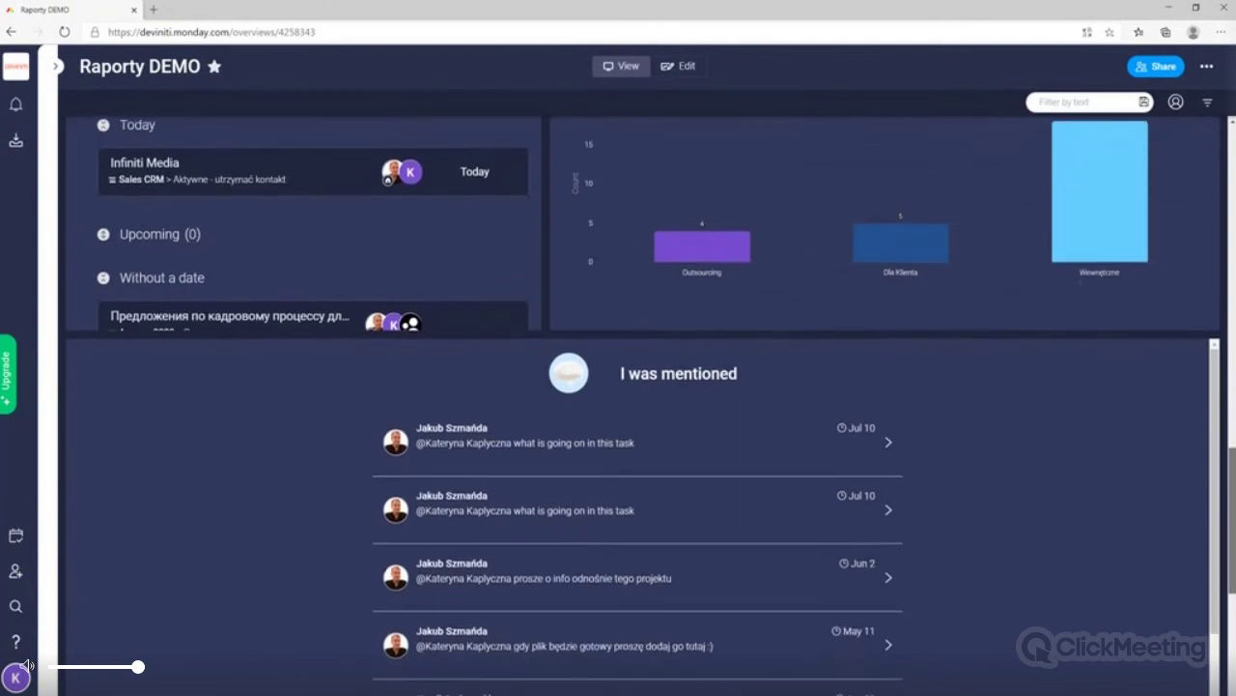
Review the two "I was mentioned" widgets at the end of the dashboard and the dashboard's available options
scroll(637, 406, down, 2)
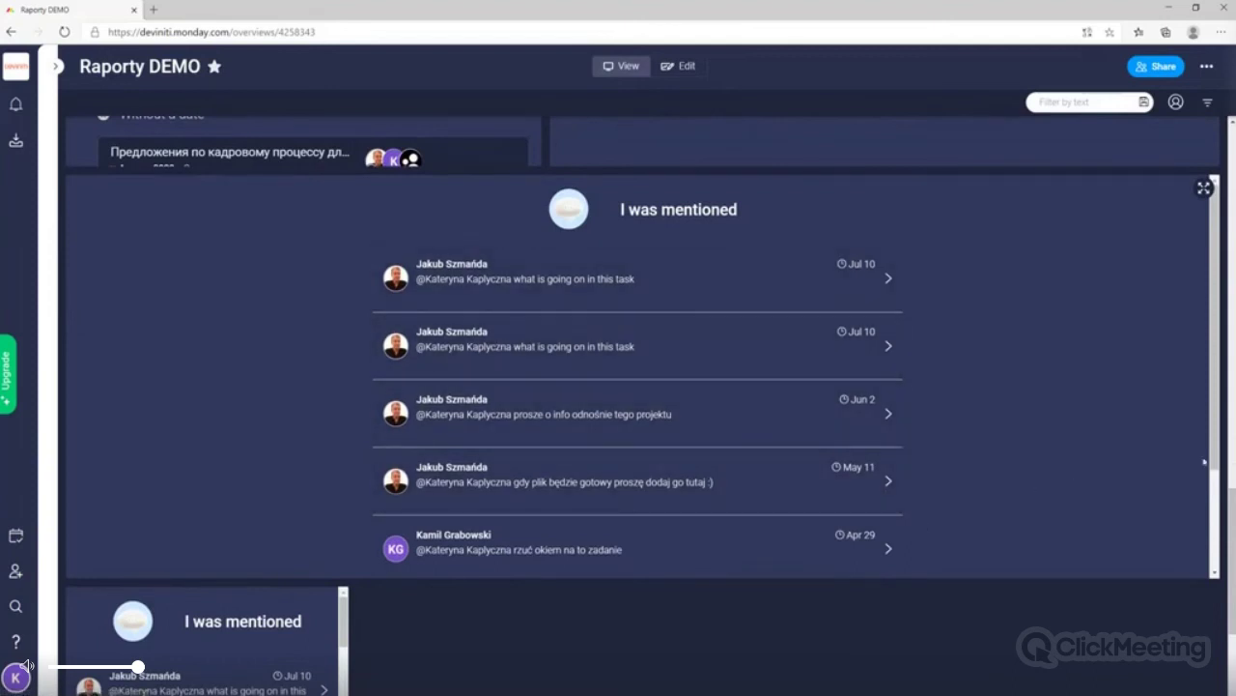
scroll(638, 387, down, 2)
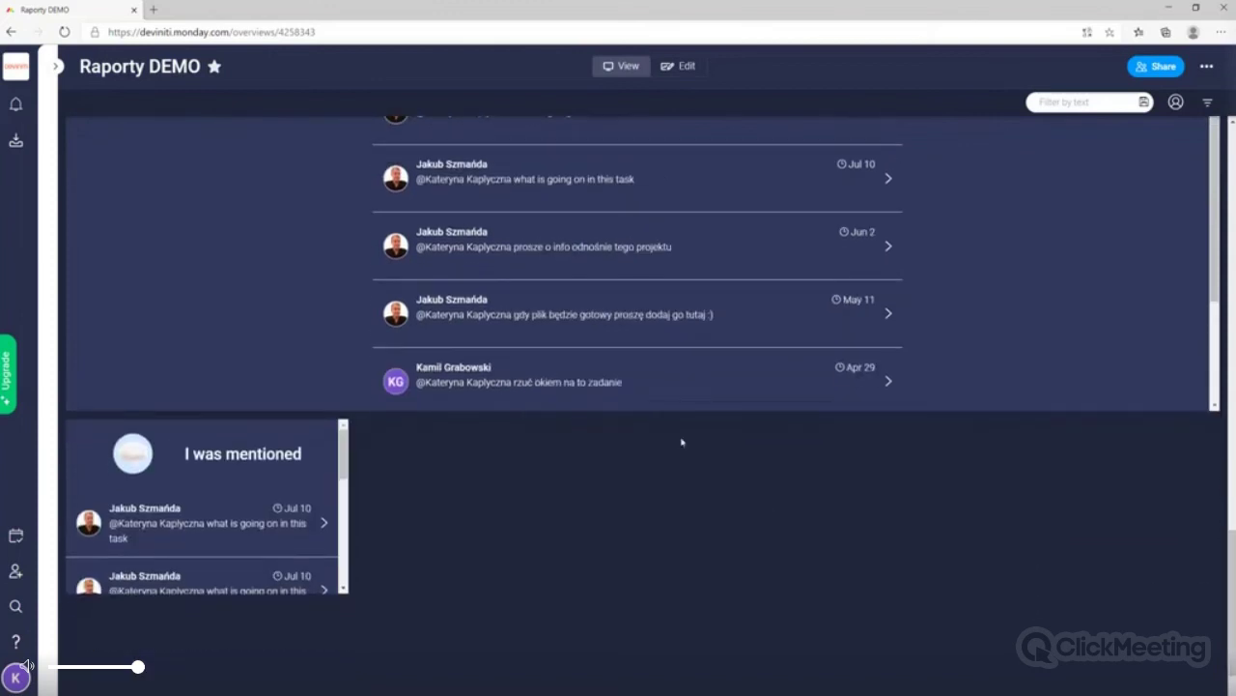
drag(343, 454, 349, 425)
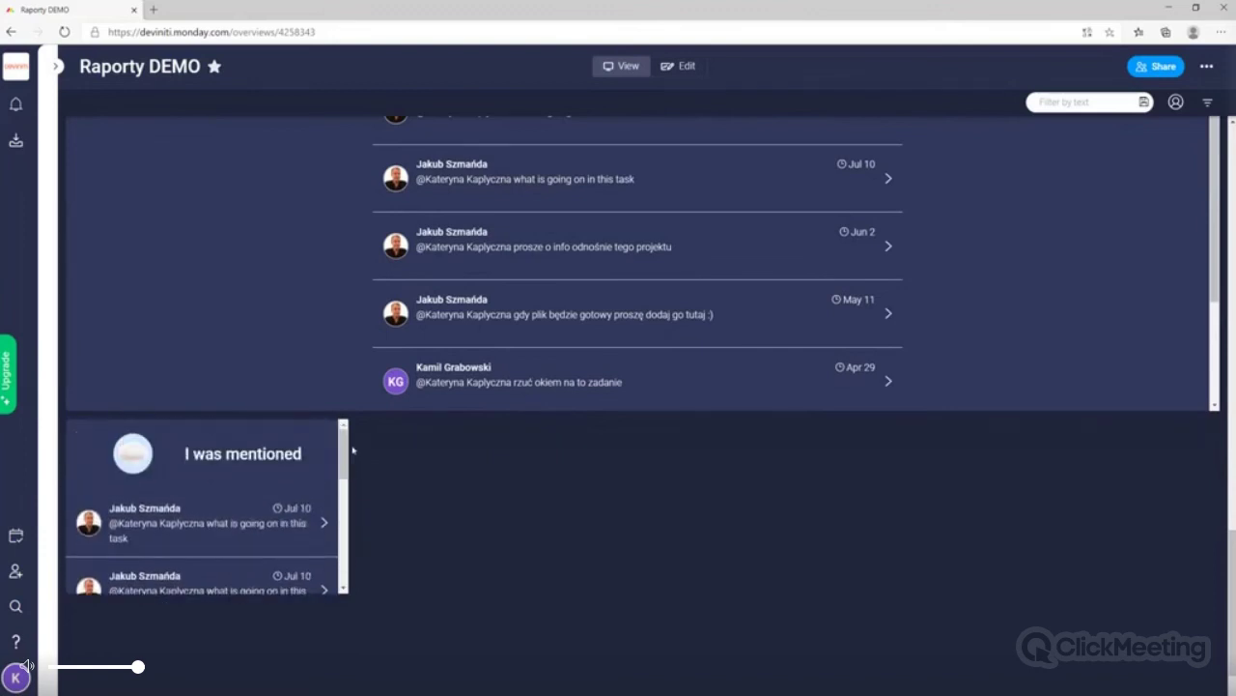
click(1207, 68)
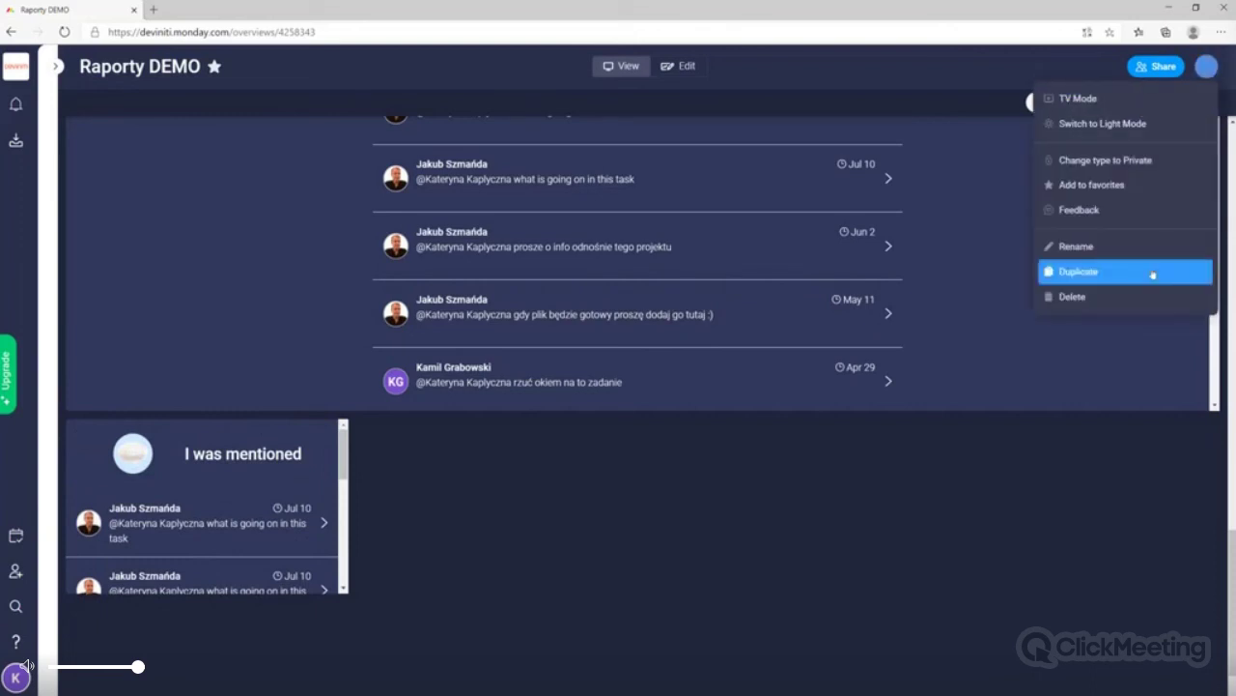
click(1074, 449)
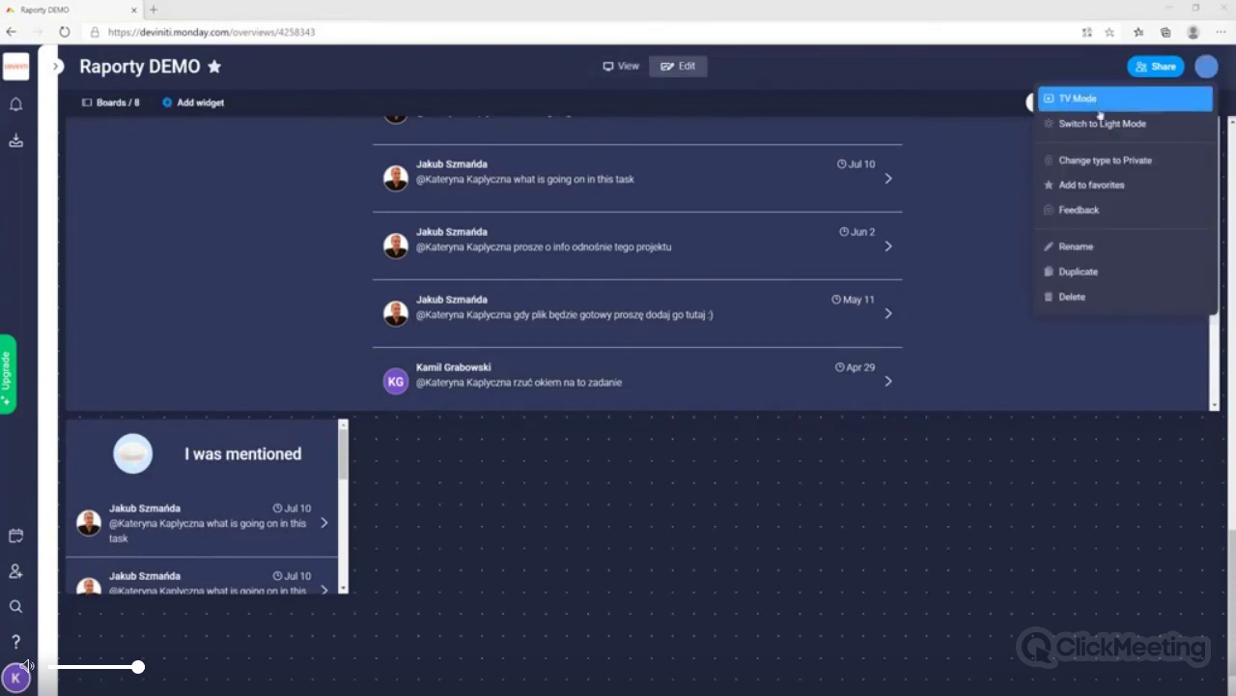
Put the Raporty DEMO dashboard in edit mode and examine the Dashboards Center's full widget catalogue without adding anything
click(666, 66)
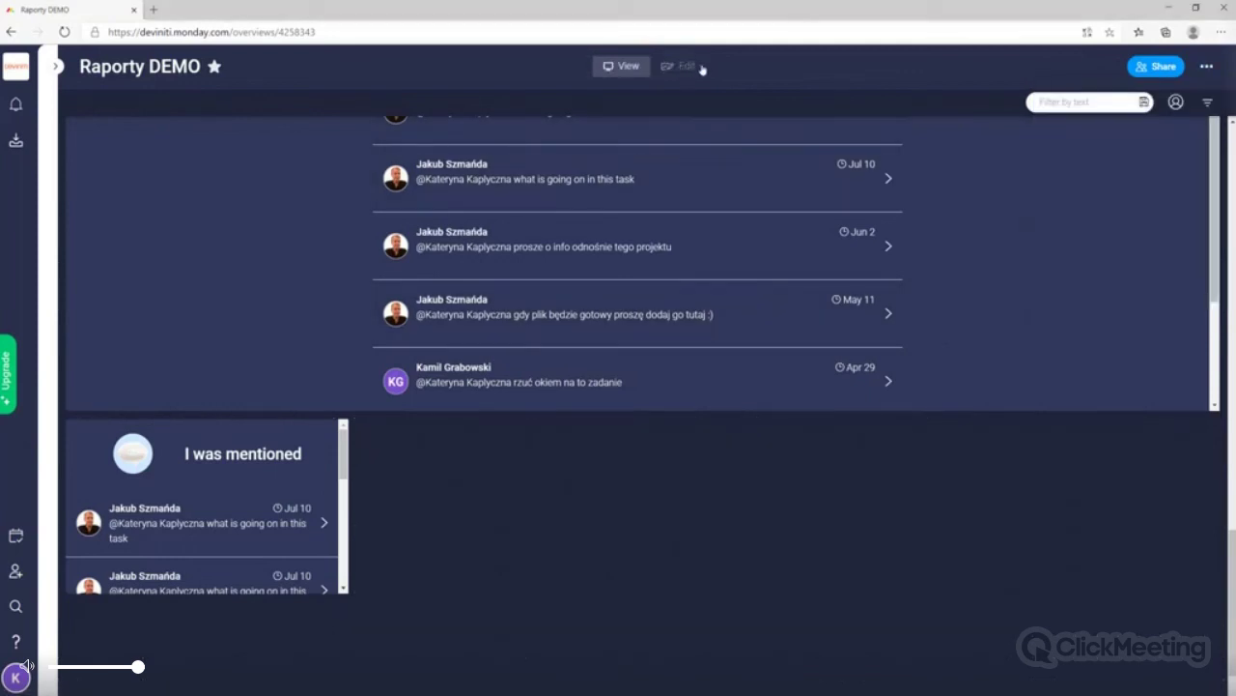
click(686, 66)
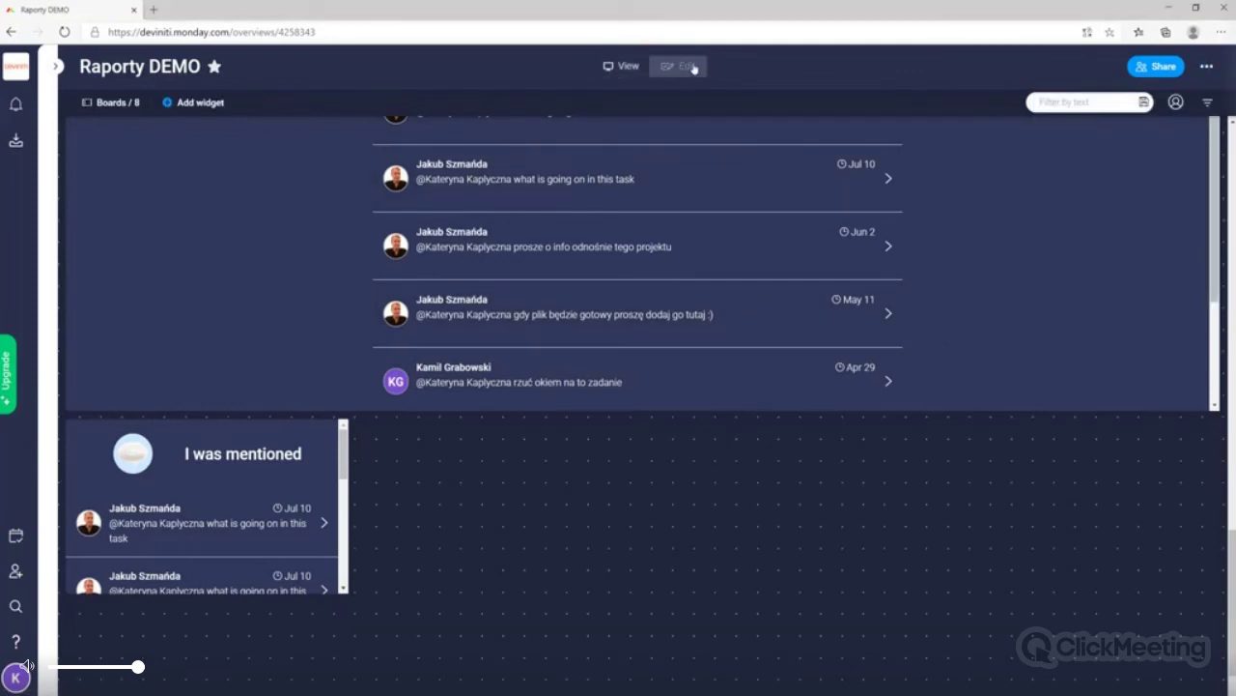
click(212, 103)
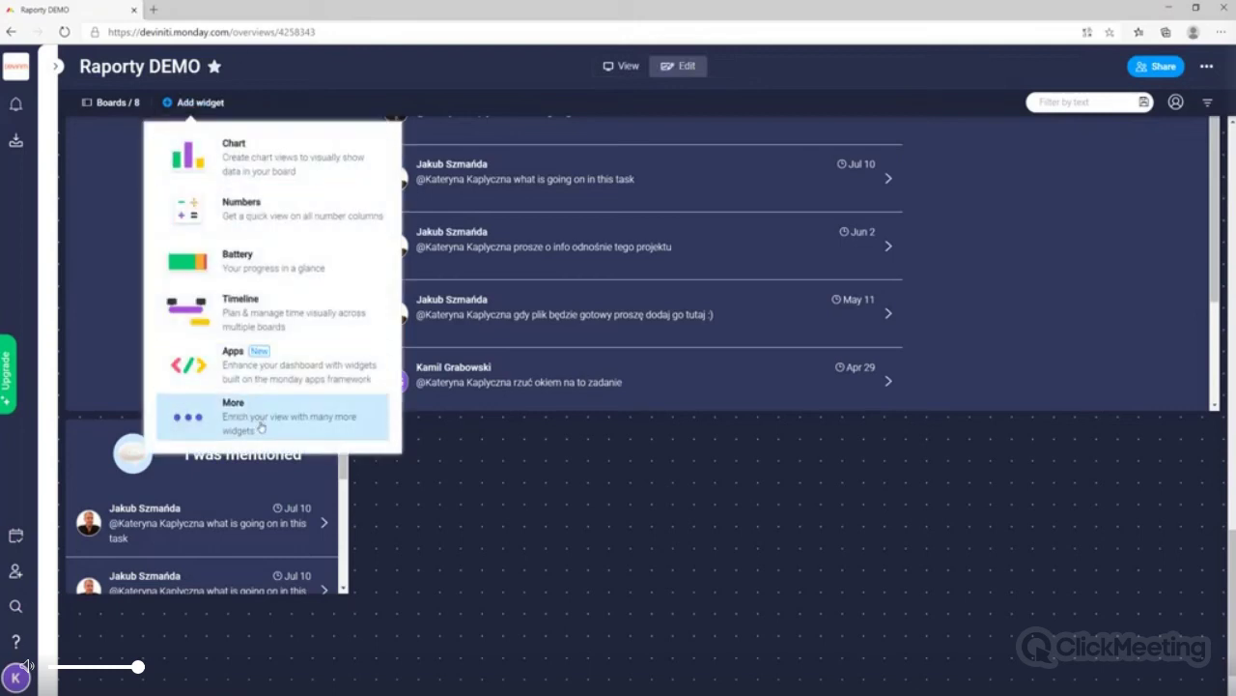
click(261, 423)
scroll(870, 435, down, 3)
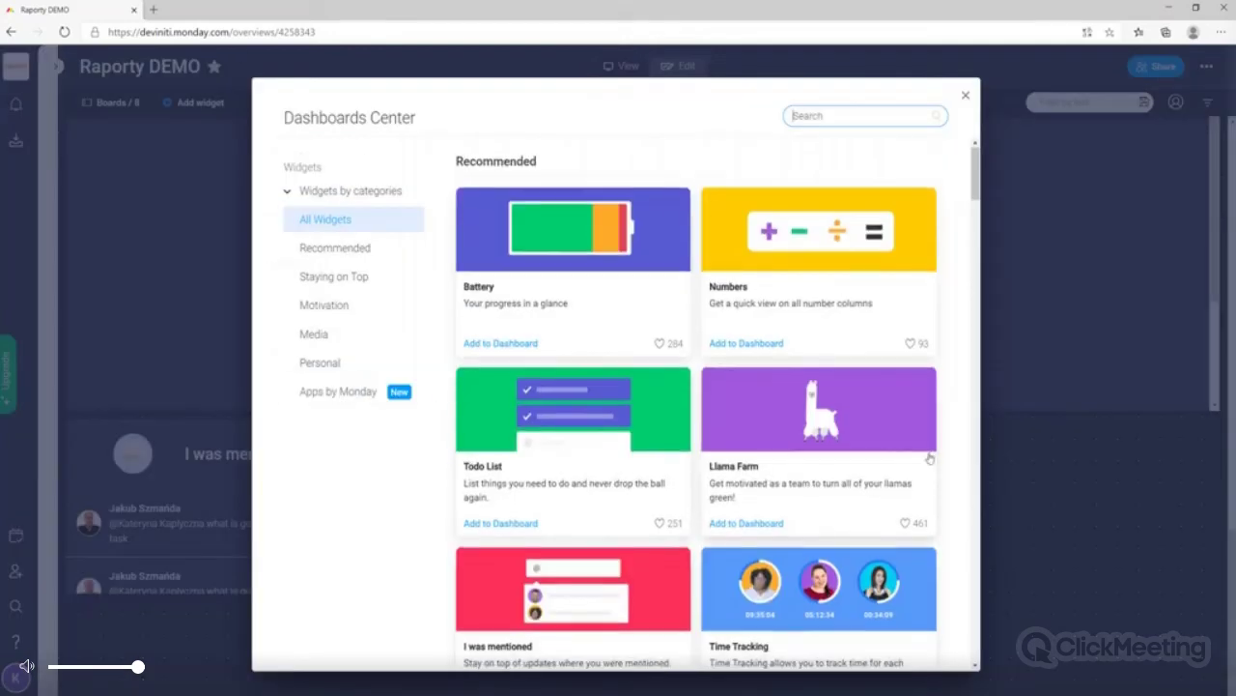
scroll(929, 458, down, 5)
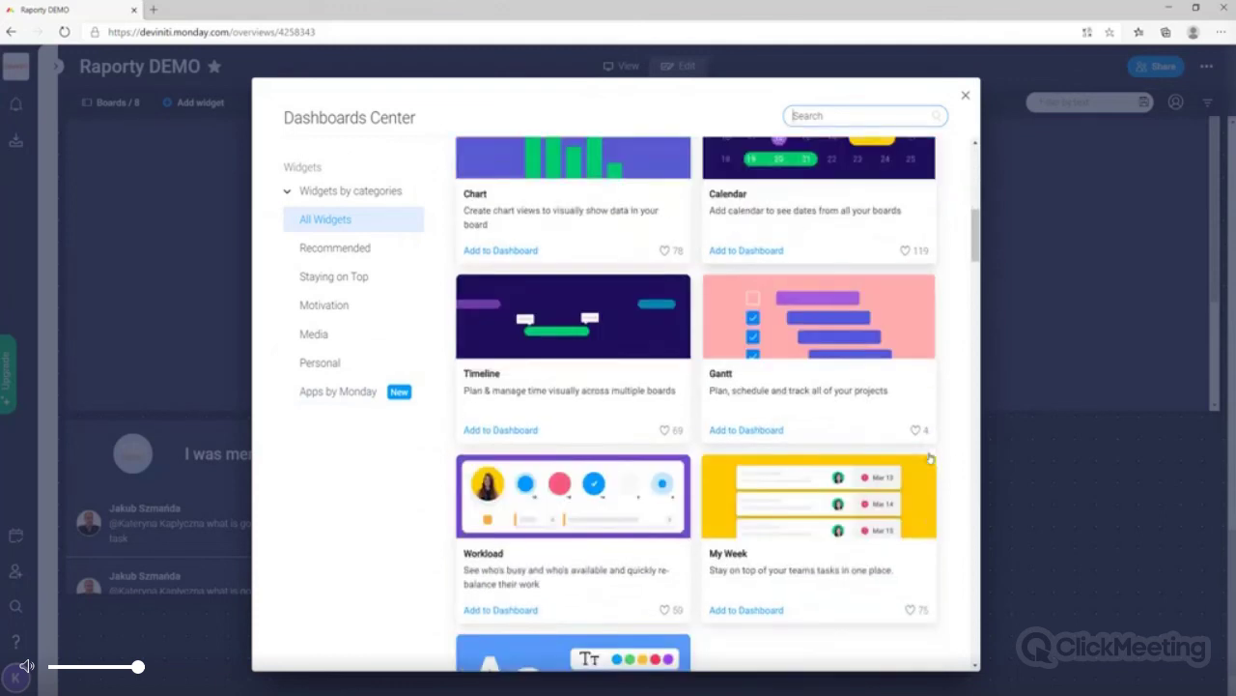
scroll(929, 458, down, 6)
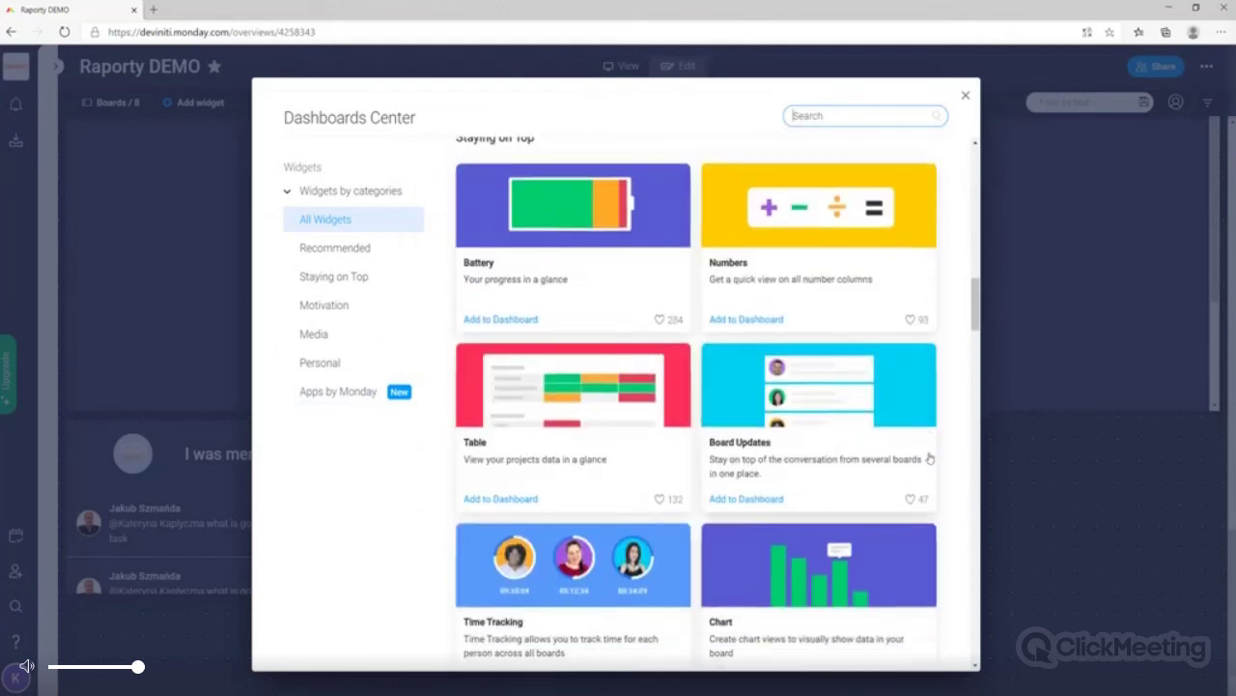
scroll(929, 457, down, 6)
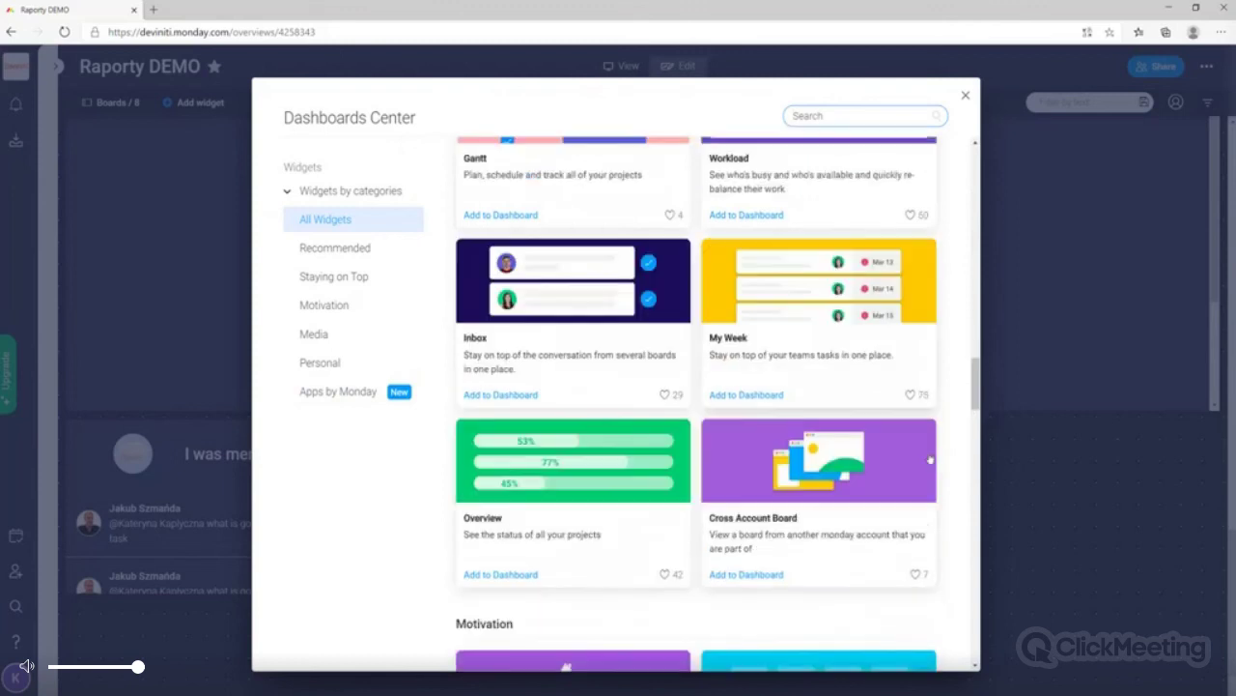
scroll(929, 458, down, 2)
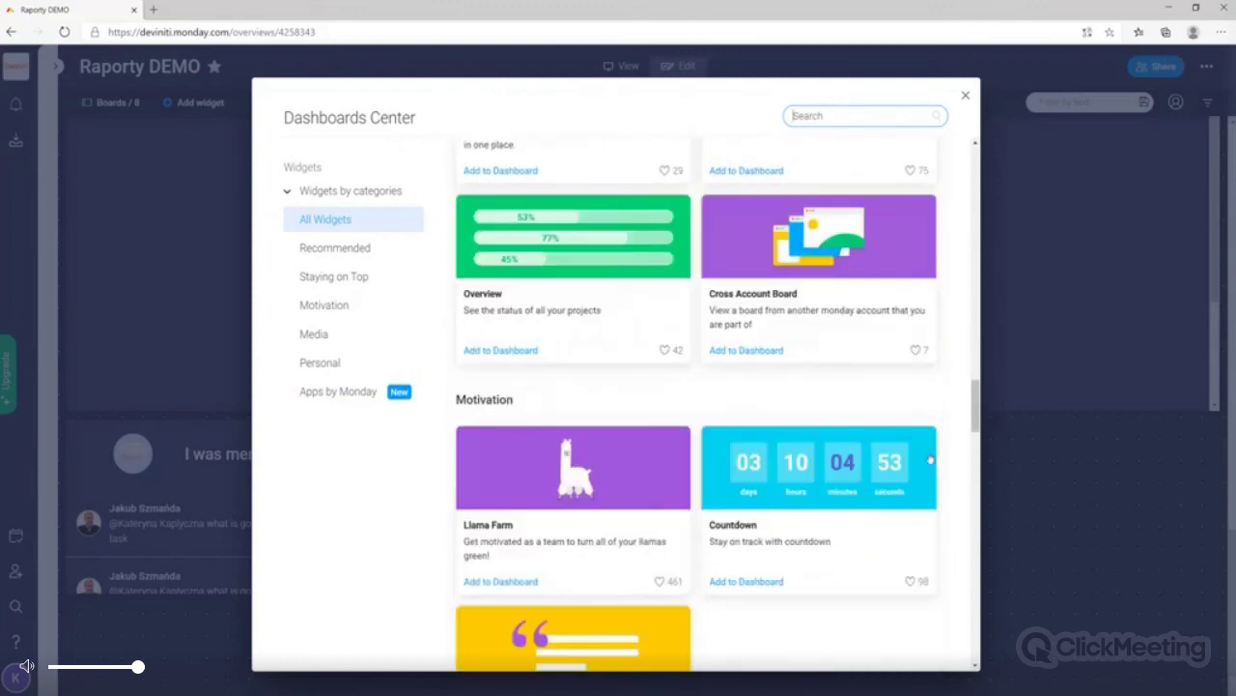
scroll(930, 457, up, 5)
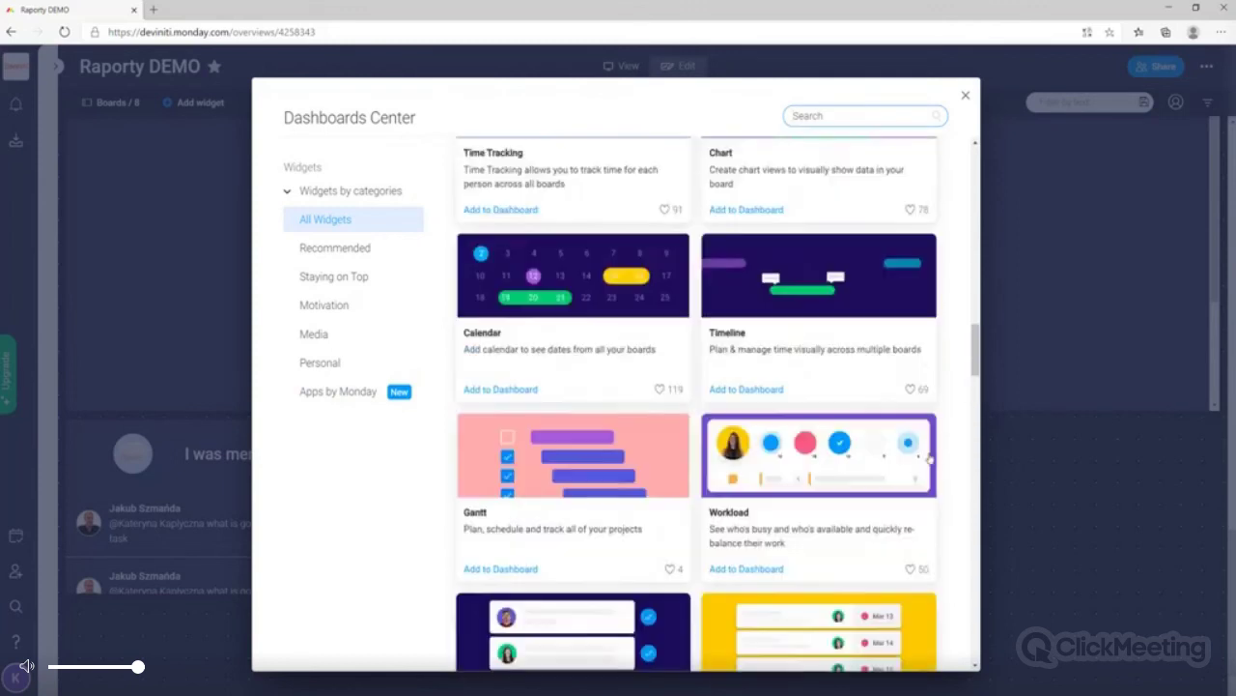
scroll(930, 457, up, 6)
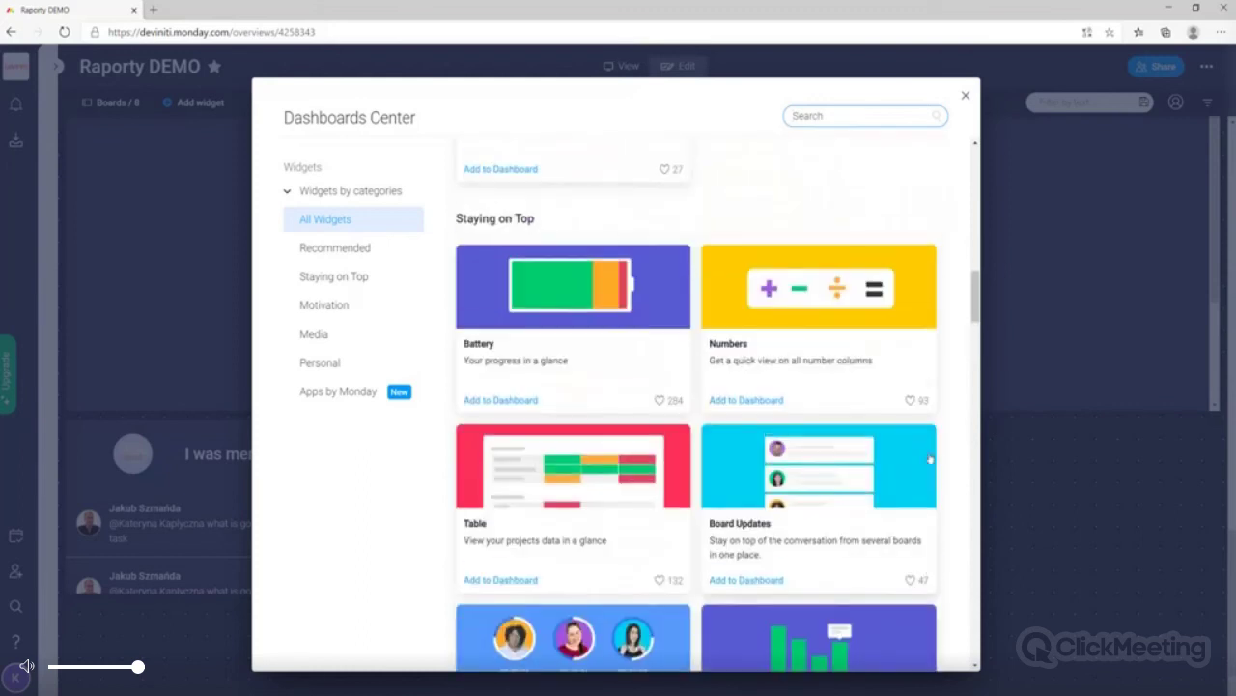
scroll(929, 458, up, 4)
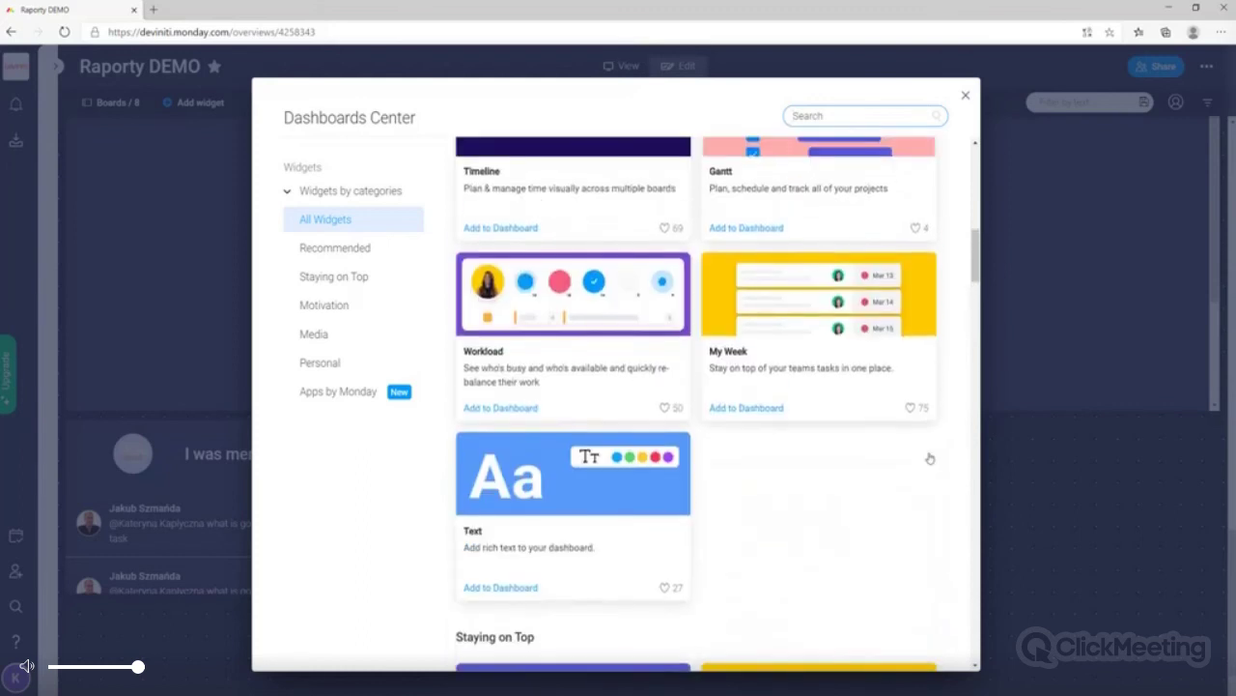
scroll(930, 458, up, 3)
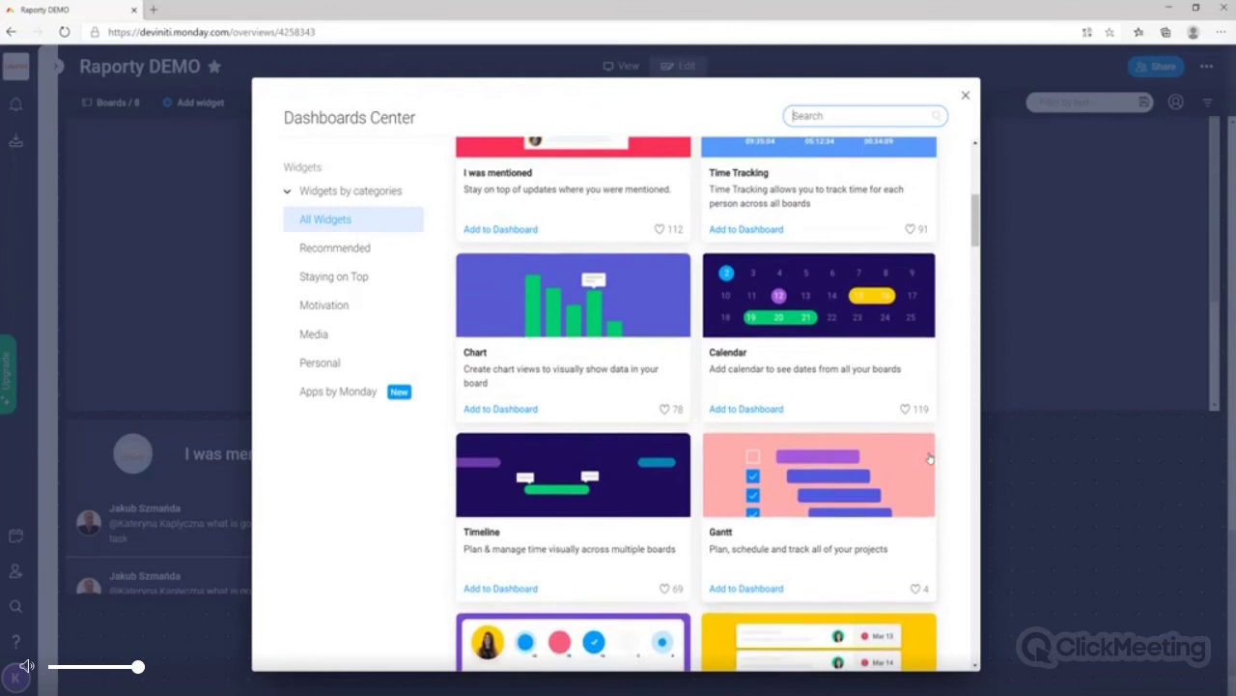
scroll(929, 458, up, 4)
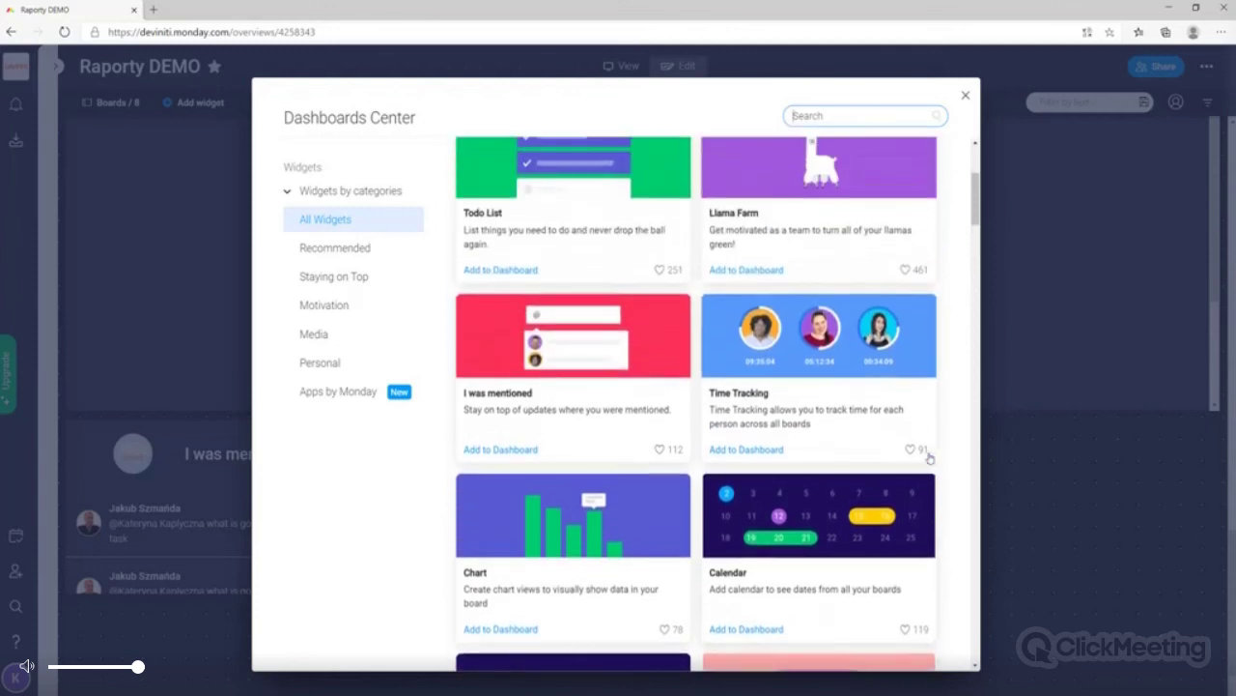
scroll(929, 458, up, 1)
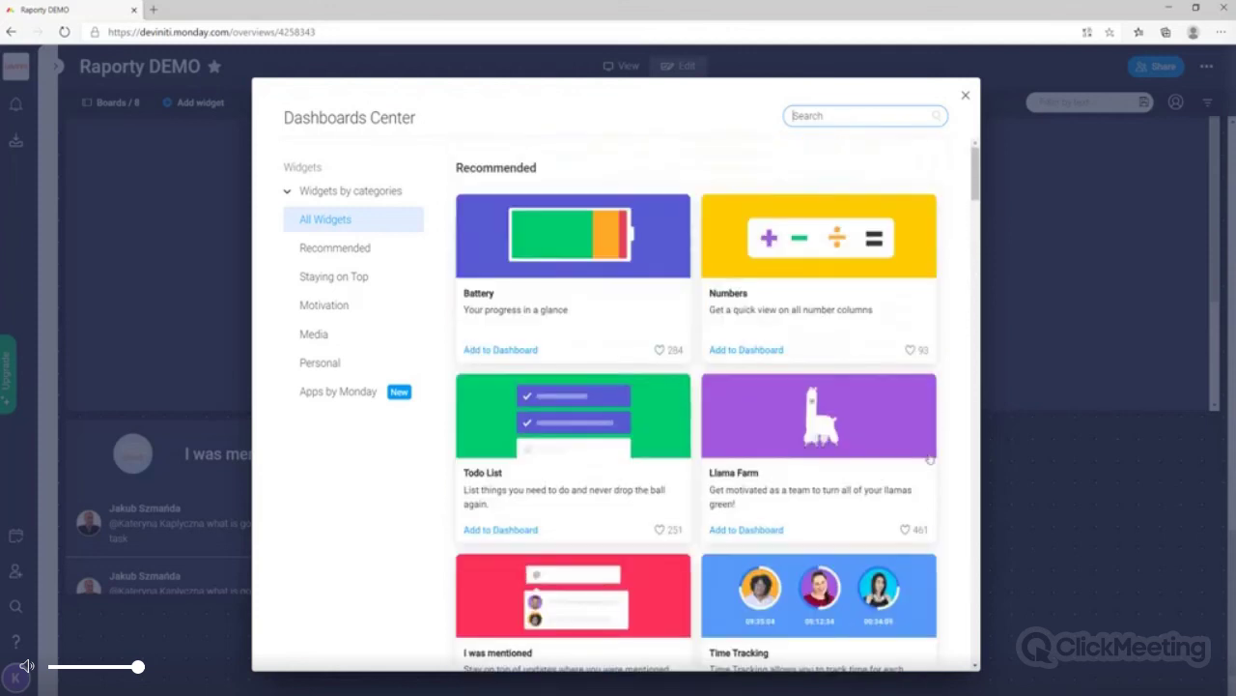
click(966, 97)
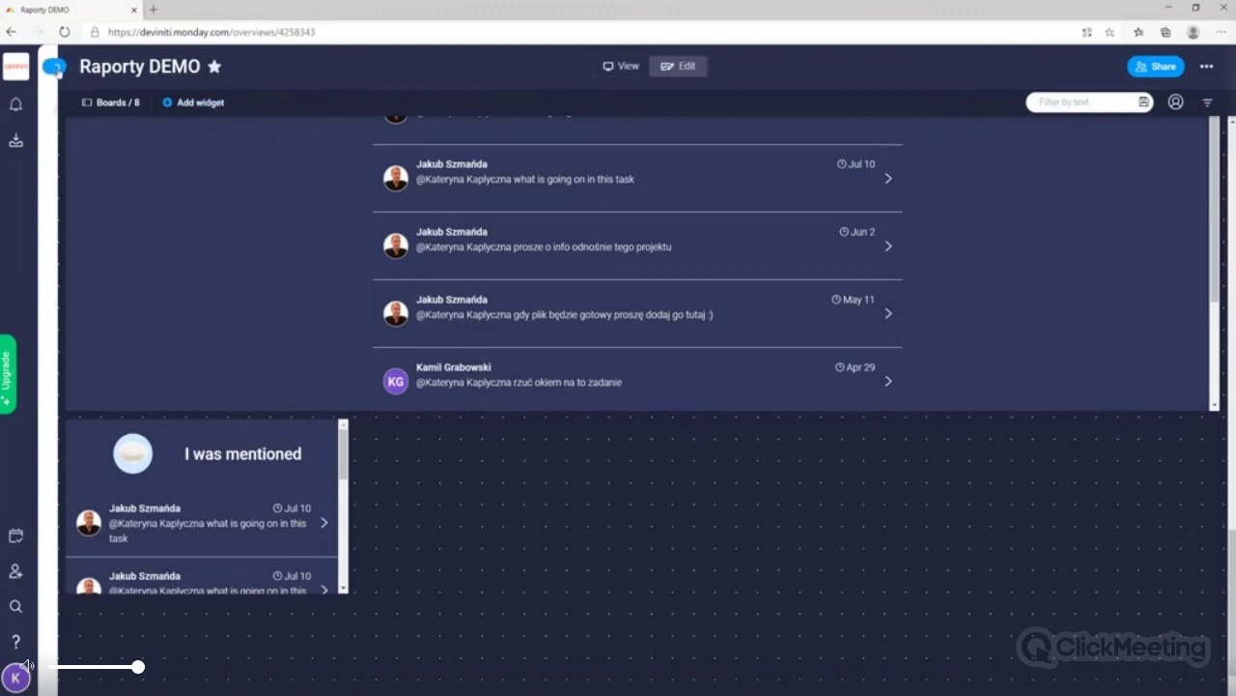
Open the Апрель 2020 board in the Работа workspace
click(56, 66)
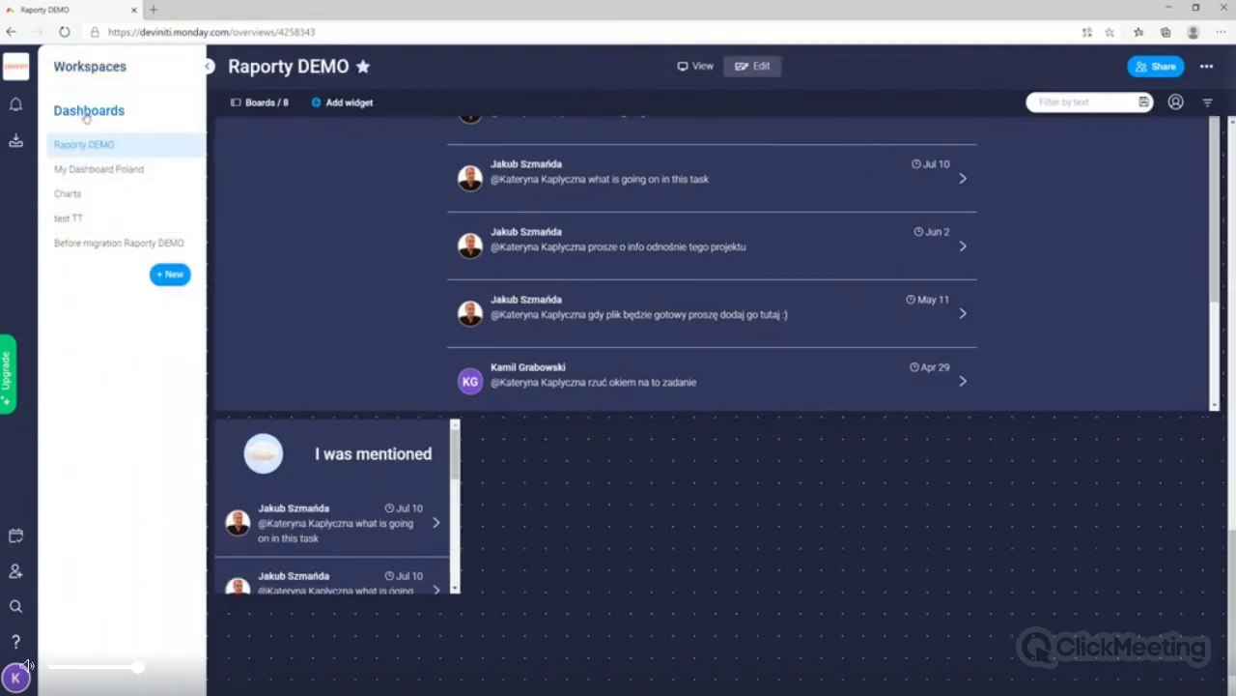
click(86, 69)
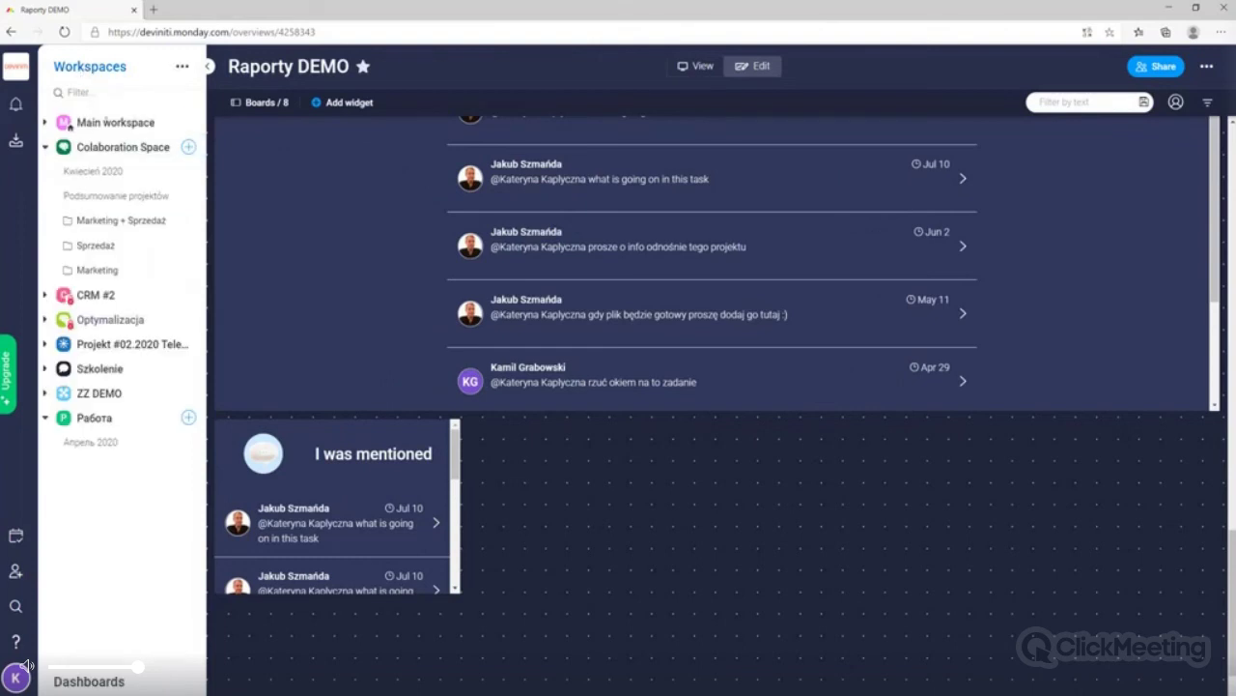
click(102, 444)
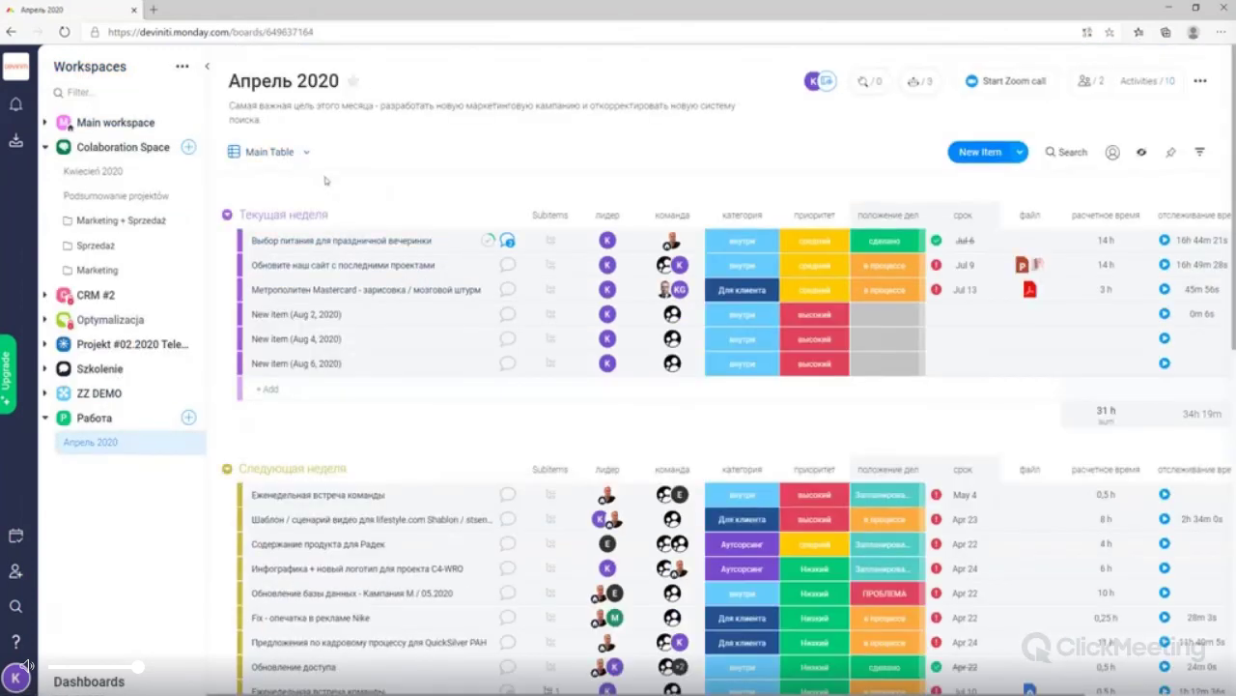
Check the view types that can be added to the Апрель 2020 board and show its Map view
click(304, 152)
mouse_move(308, 381)
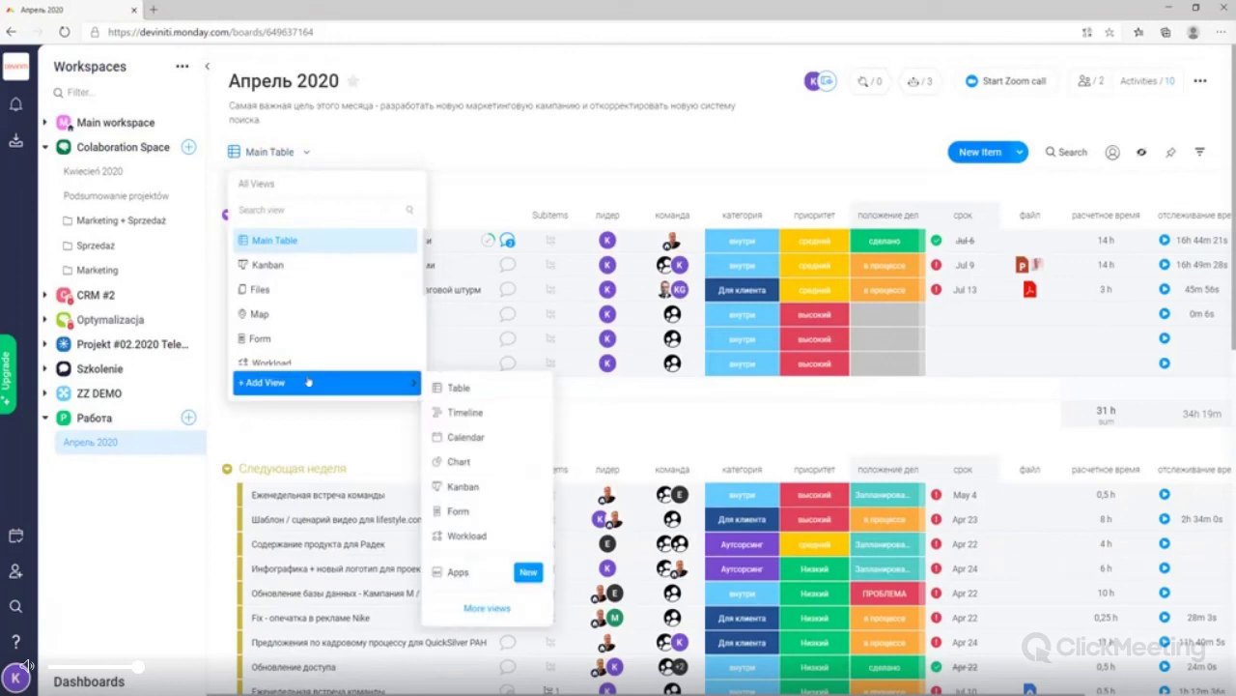
click(291, 314)
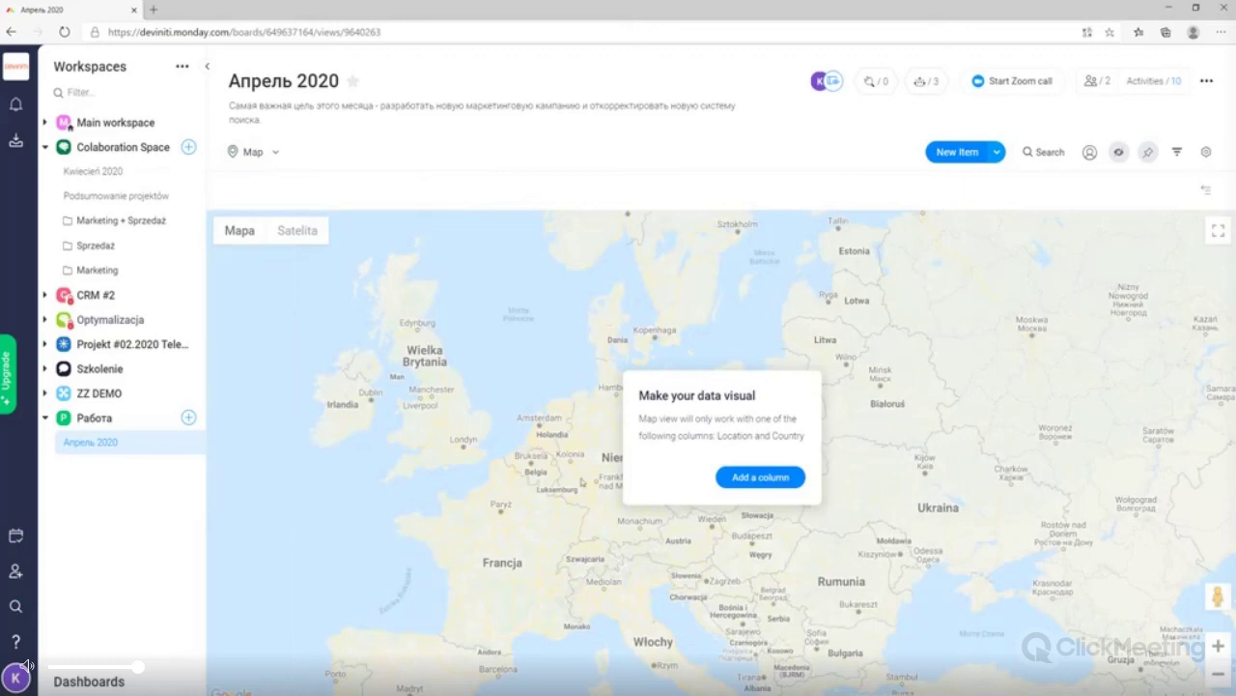
Look through the Апрель 2020 board's Files view and switch the board to its Kanban view
click(275, 155)
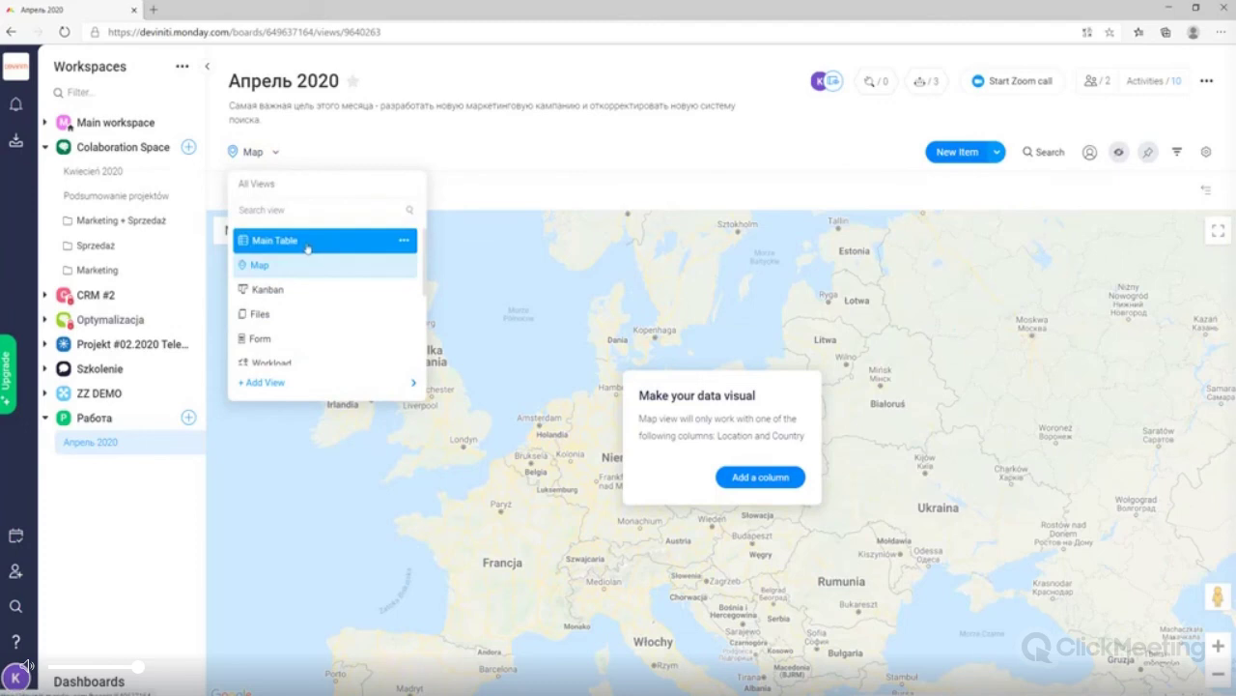
click(292, 325)
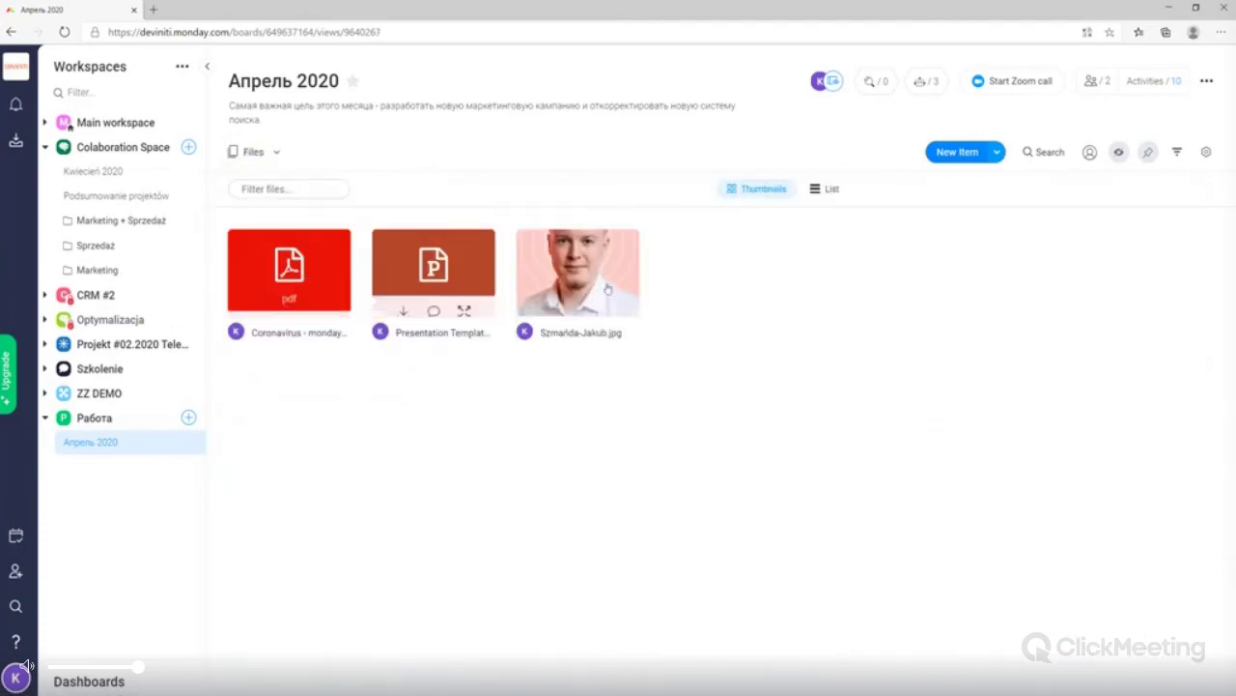
click(268, 153)
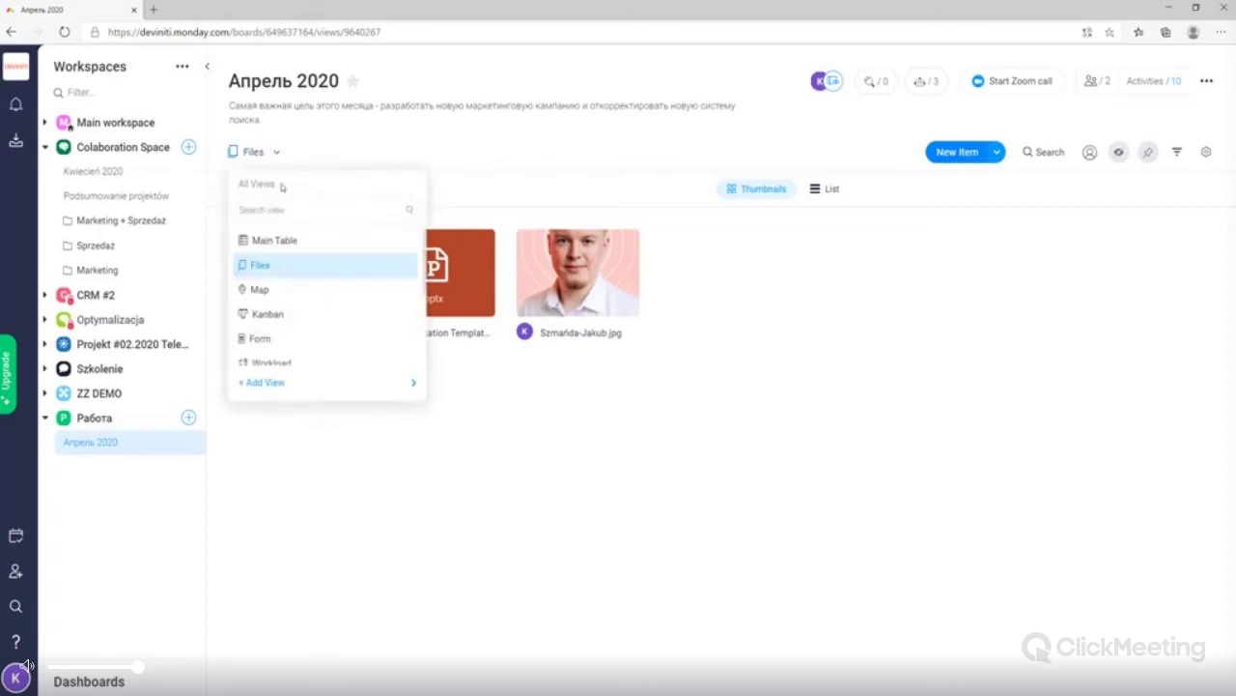
click(274, 315)
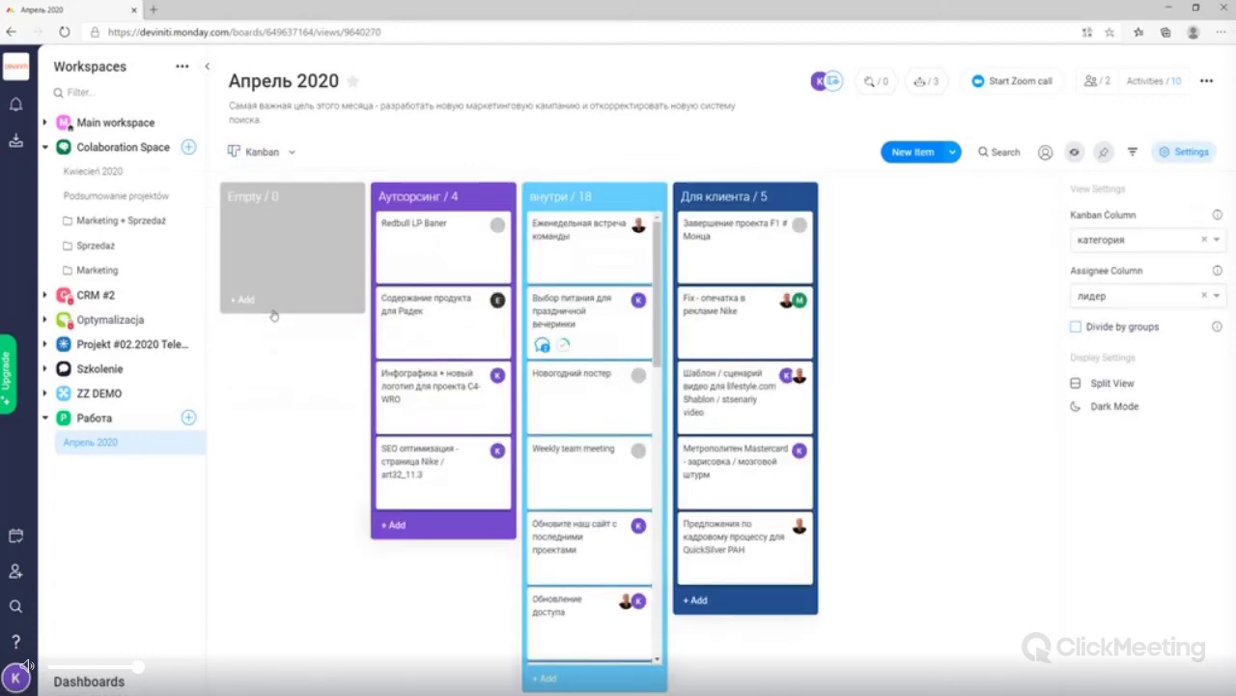